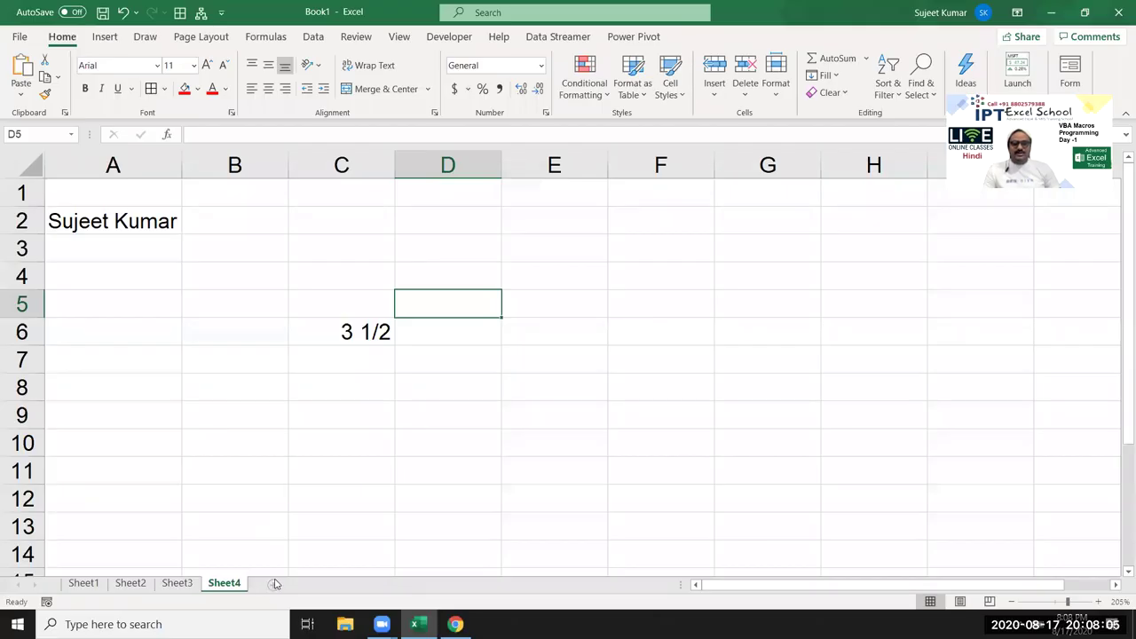
Step: Insert a new blank Sheet5 after Sheet4 in Book1
left_click(271, 584)
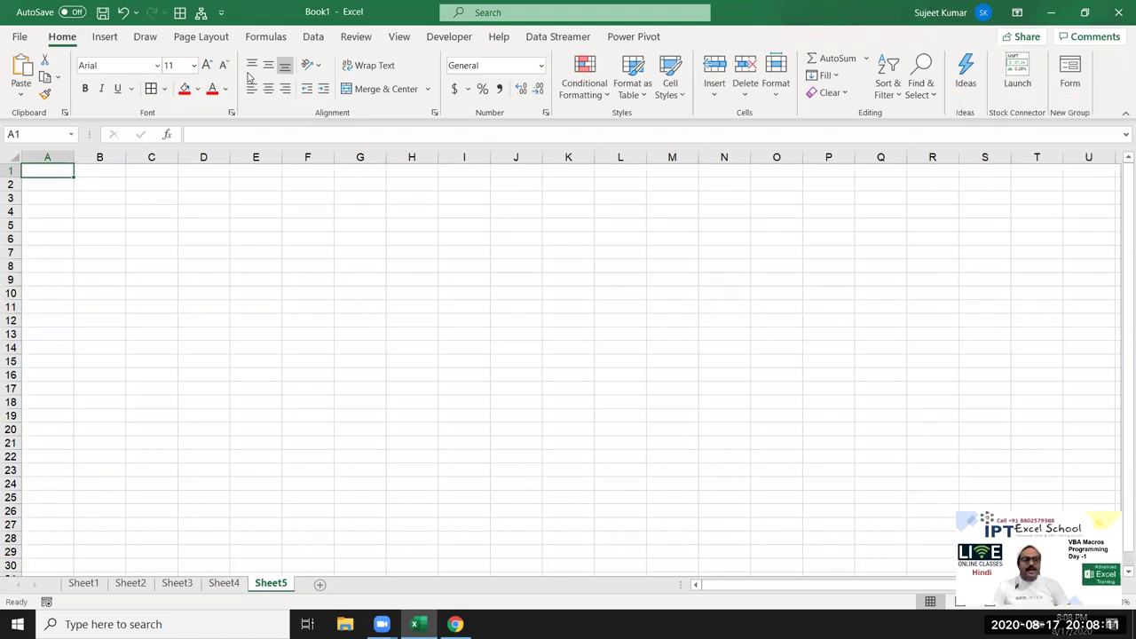
Step: Check in the Developer tab's Macro Security settings that all macros are enabled
left_click(443, 36)
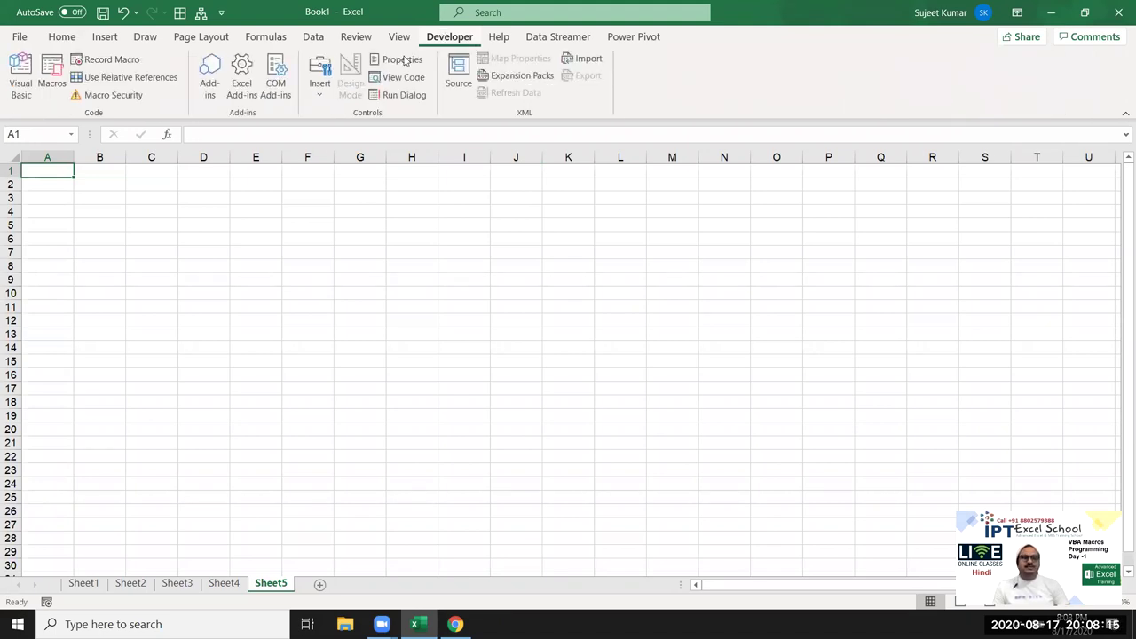
left_click(108, 95)
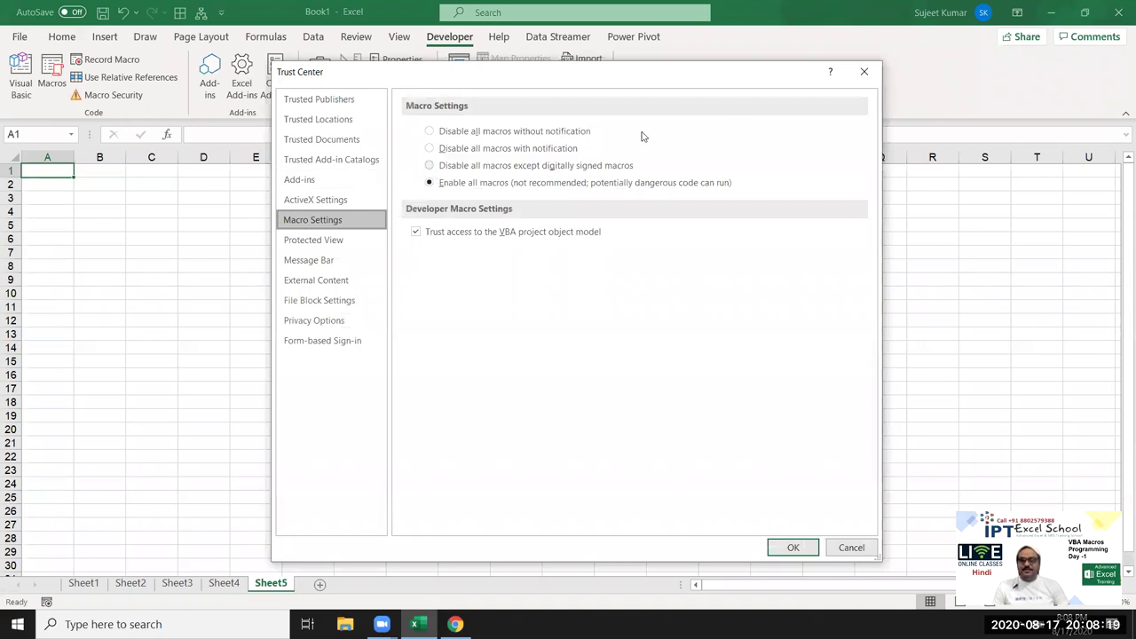
left_click(863, 71)
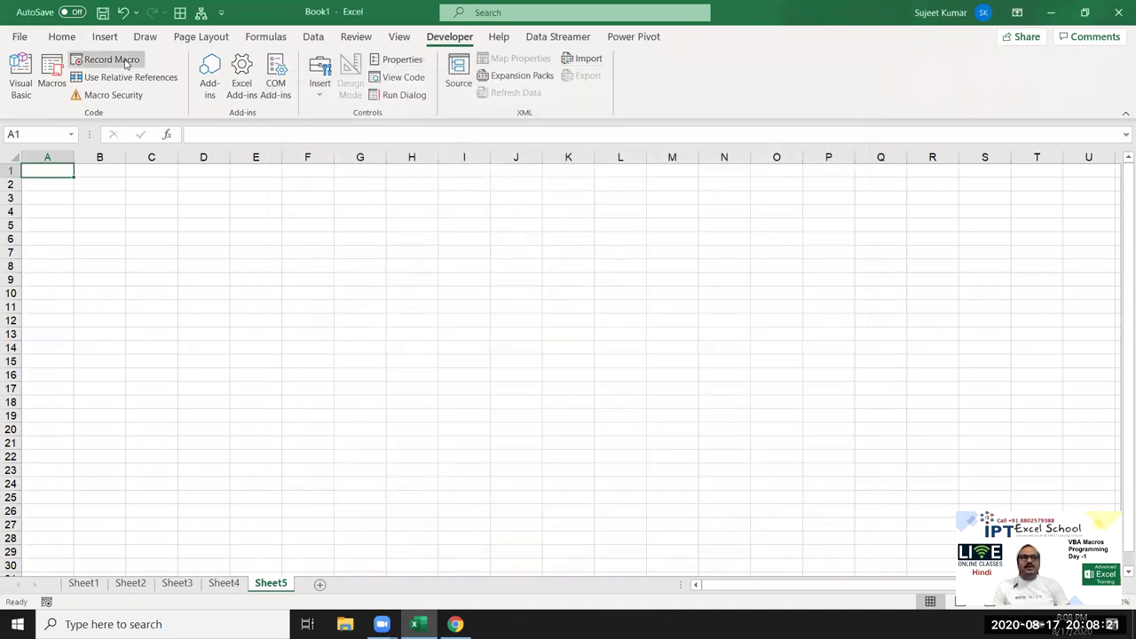
Step: Review the Save As file types, then cancel without saving the workbook
left_click(103, 12)
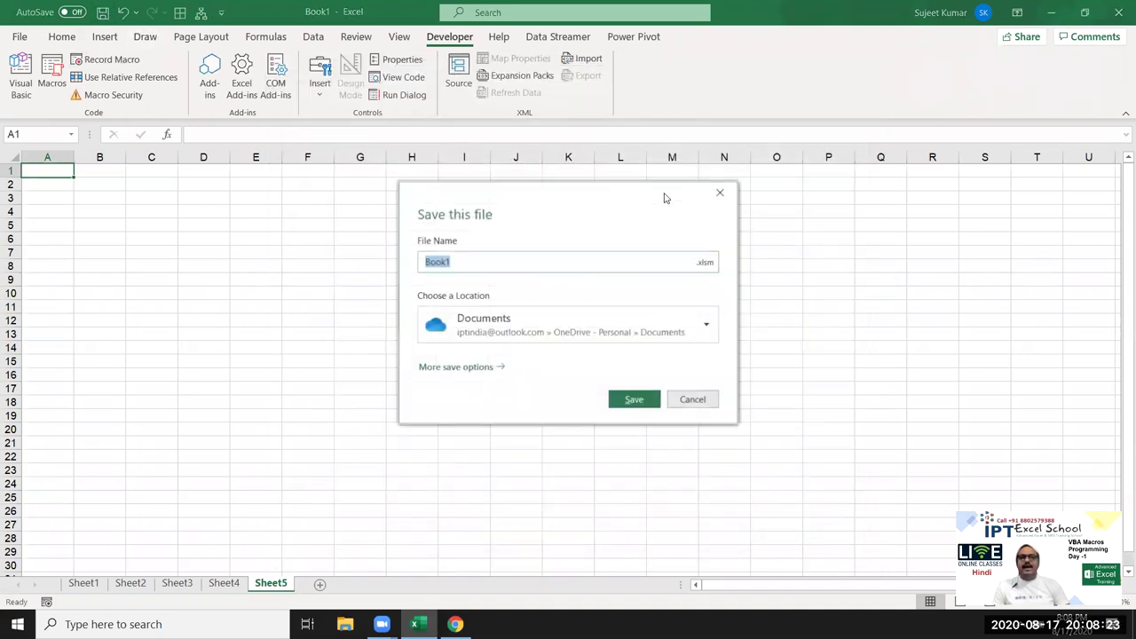
left_click(707, 263)
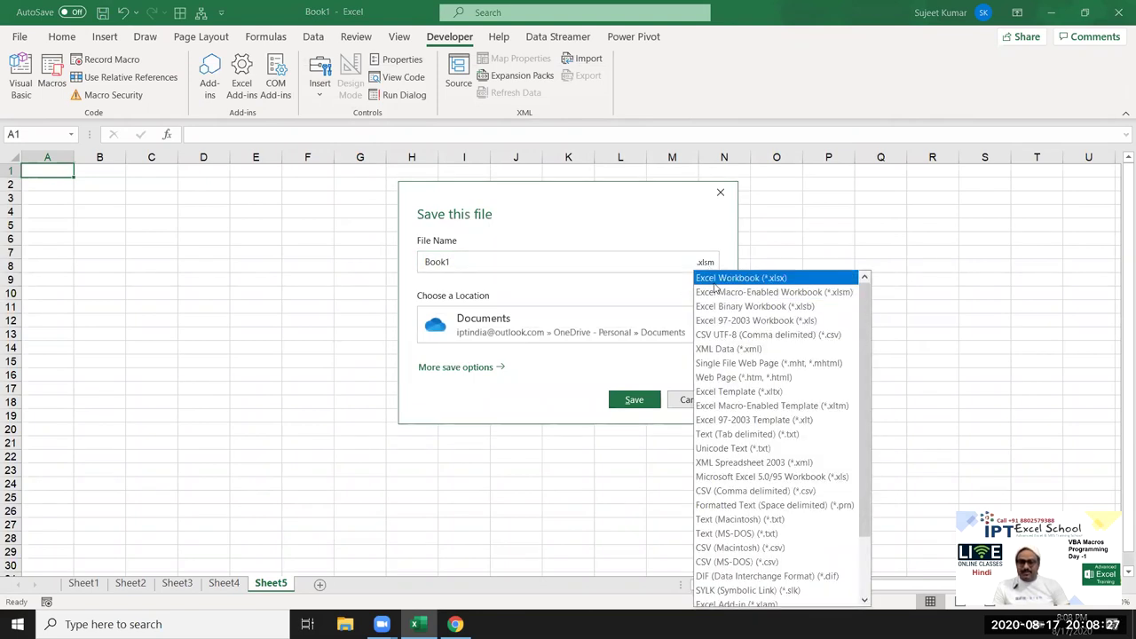
left_click(720, 197)
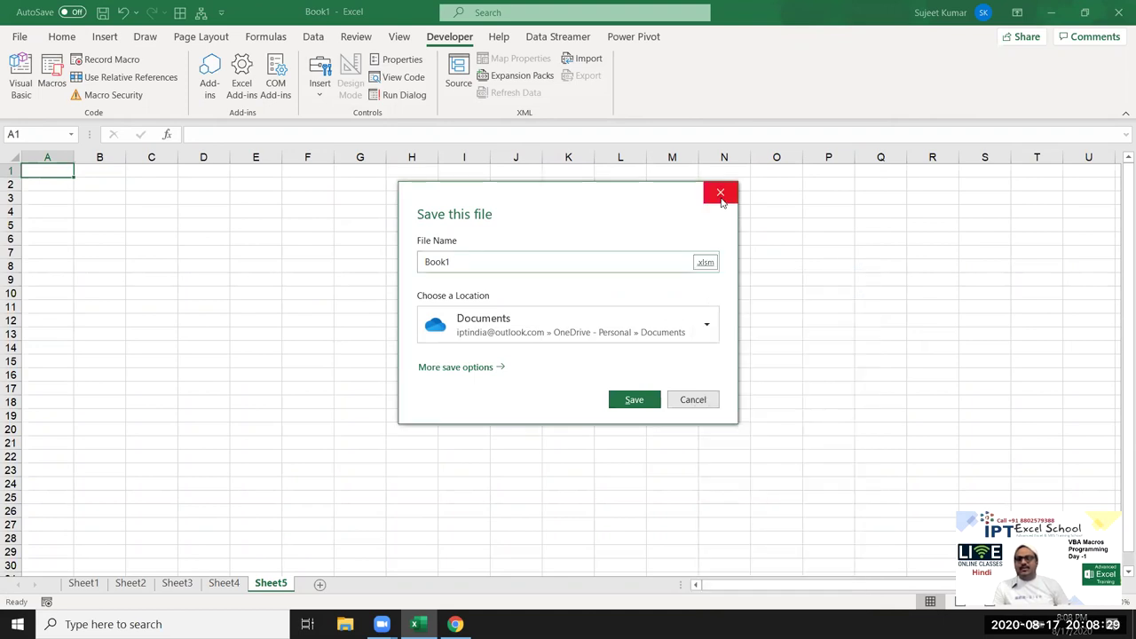
left_click(720, 195)
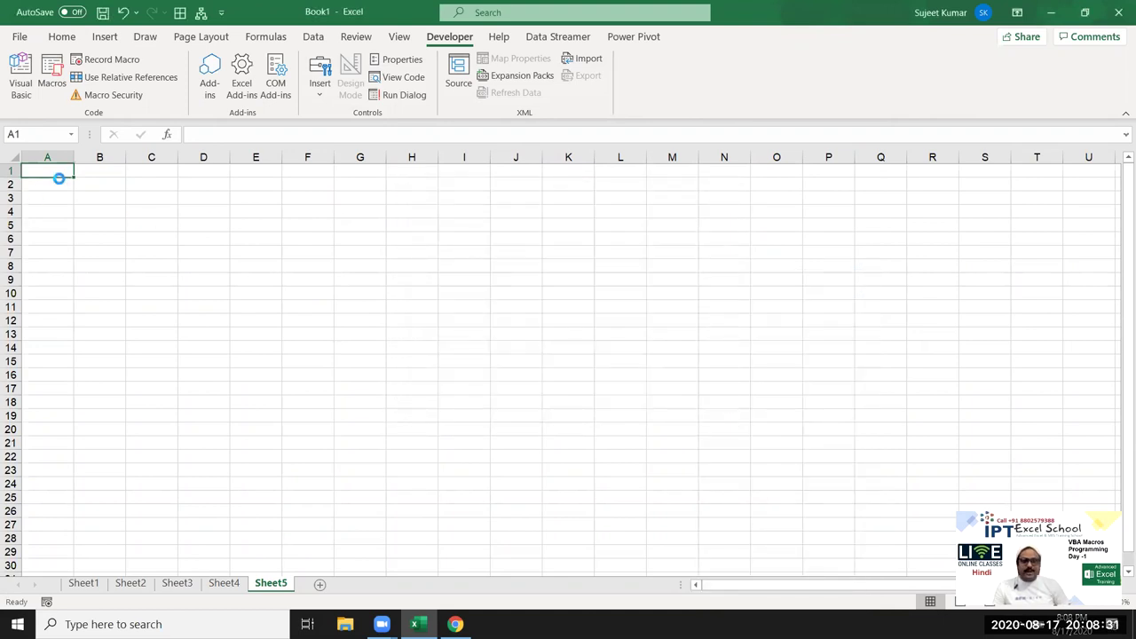
Step: In the VBA editor, select all FLC.xlam Module1 code and collapse the FLC.xlam project
left_click(18, 85)
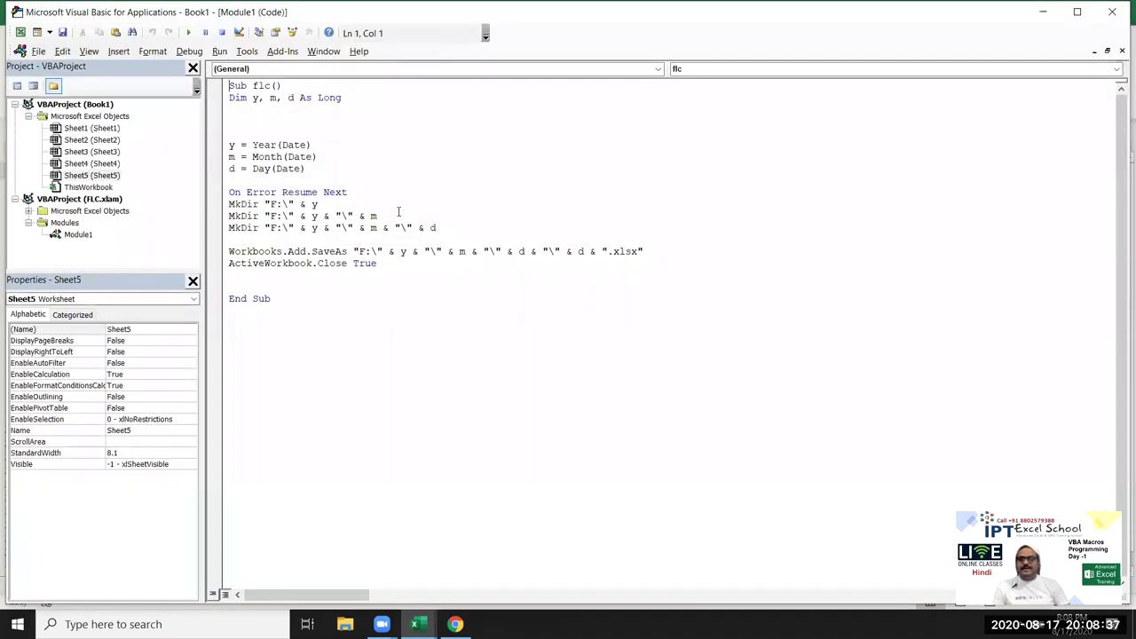
left_click(403, 319)
key("ctrl+a")
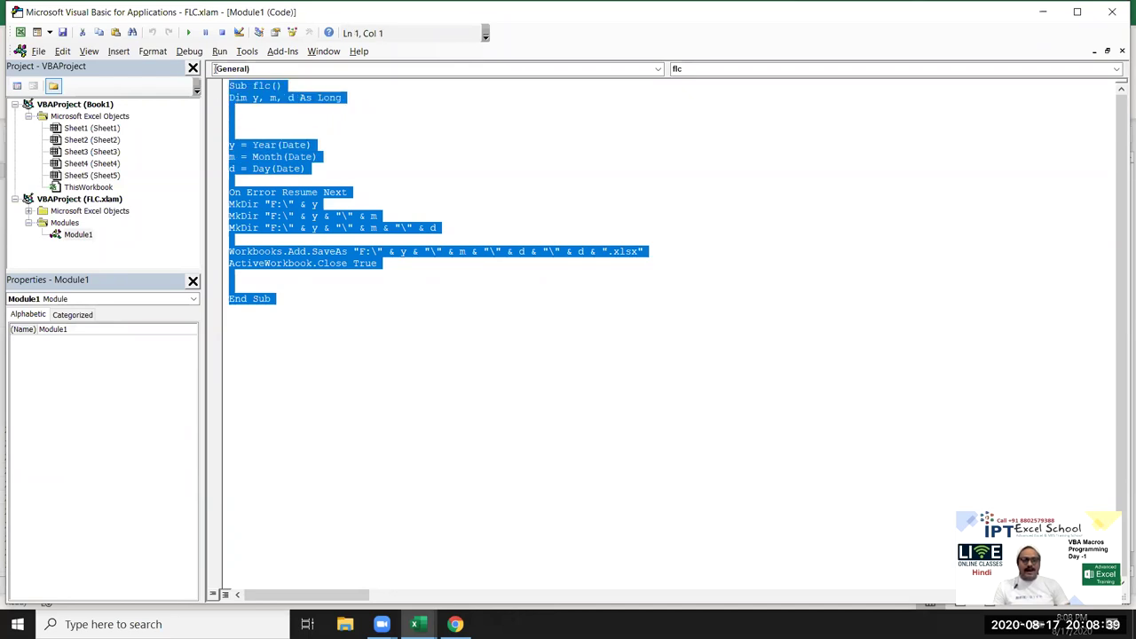
left_click(15, 199)
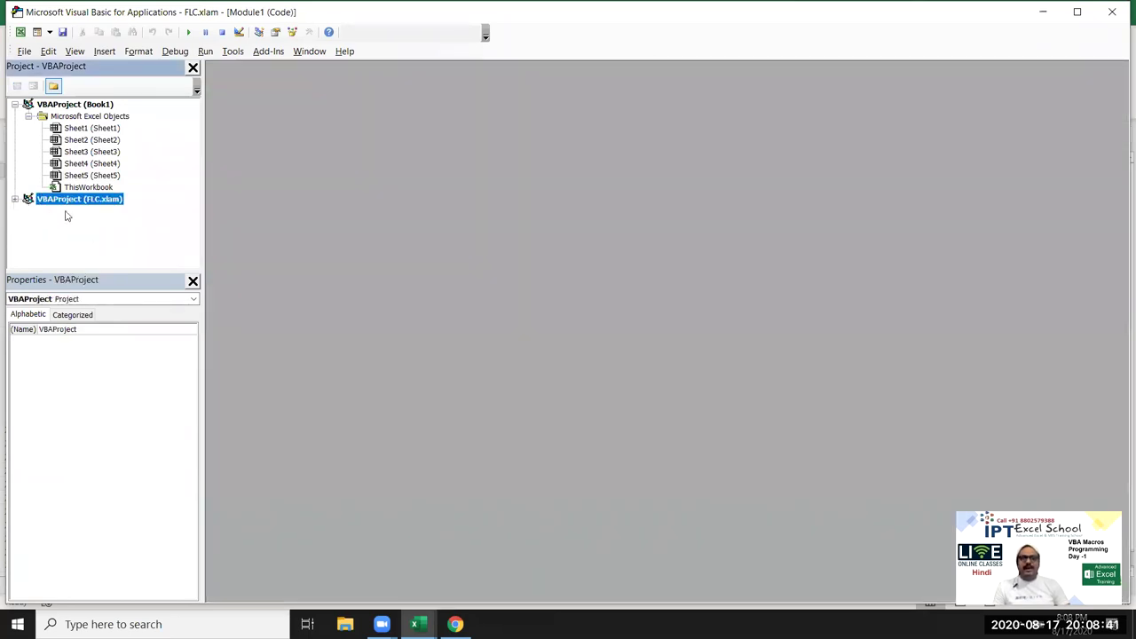
Step: Open the empty code window for Sheet1 of Book1
left_click(75, 129)
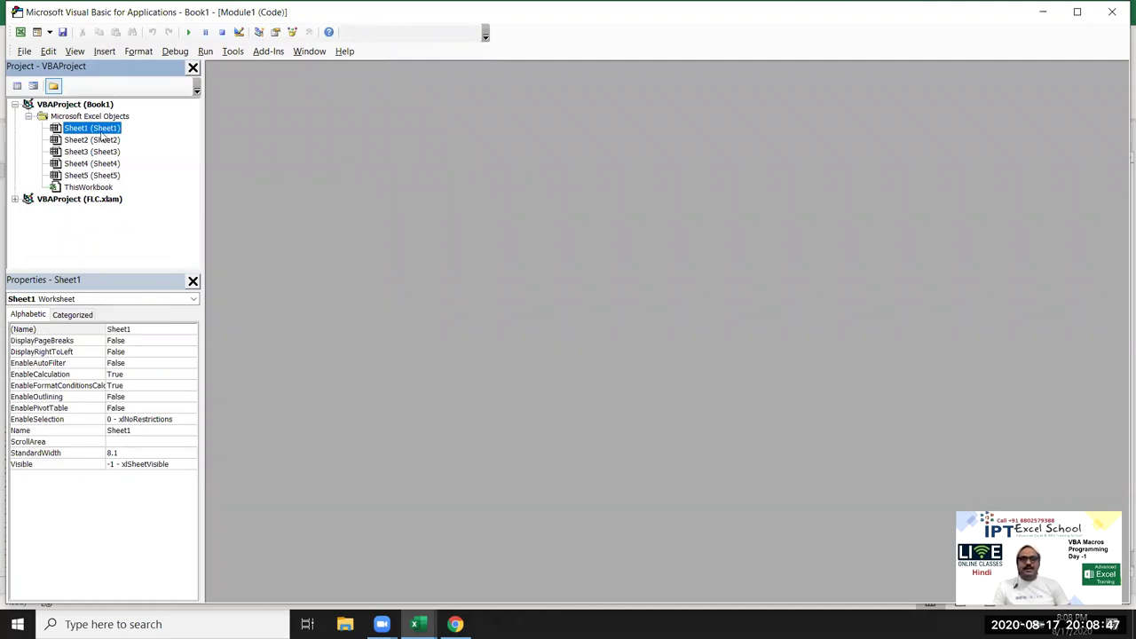
double_click(102, 135)
double_click(99, 131)
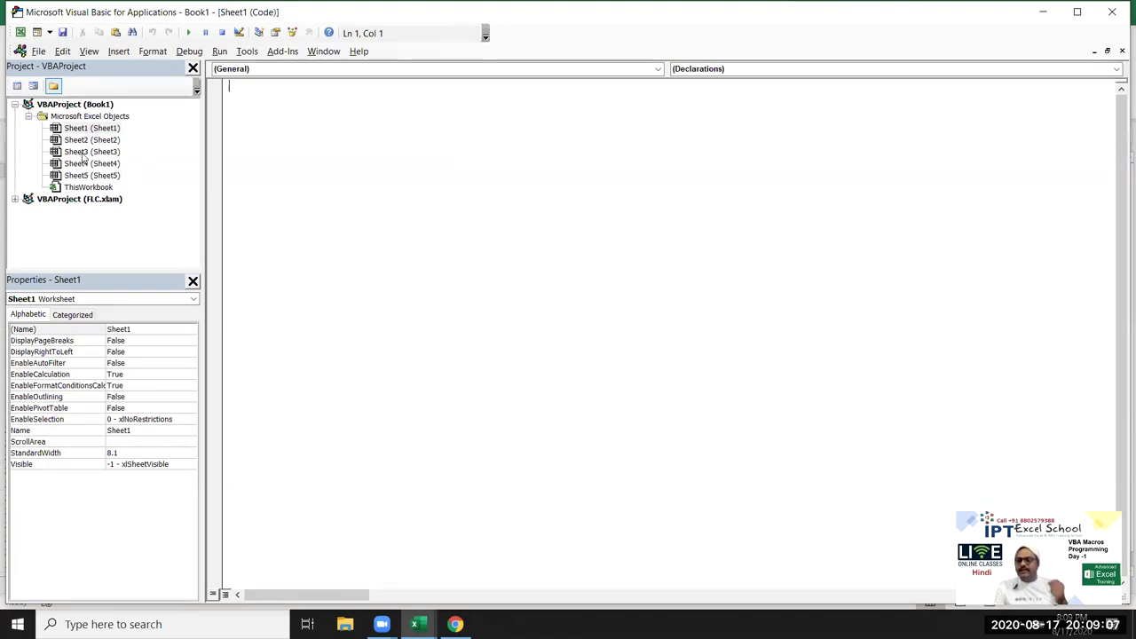
Step: Insert a new module into Book1 and create an empty Sub rr() procedure
left_click(119, 52)
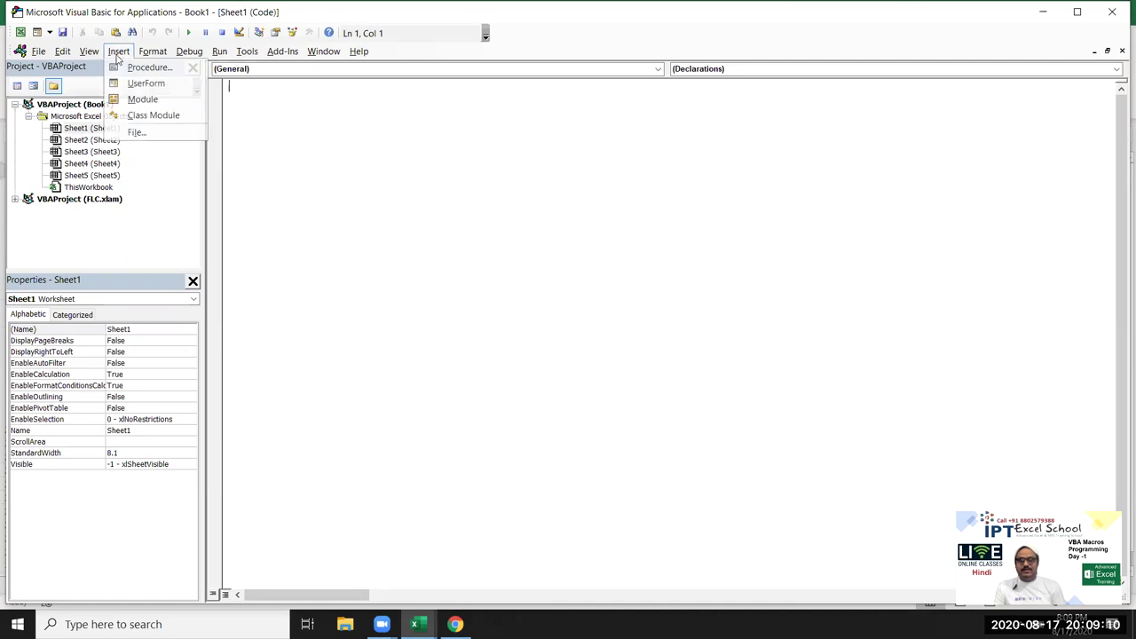
left_click(136, 99)
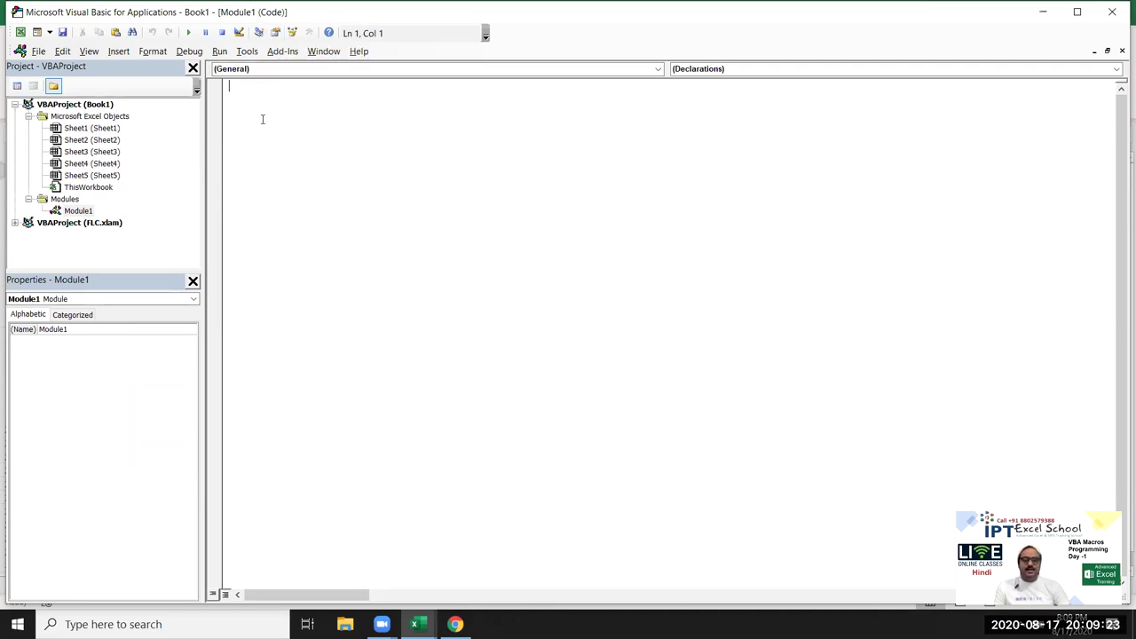
key("Return")
type("sub rr(")
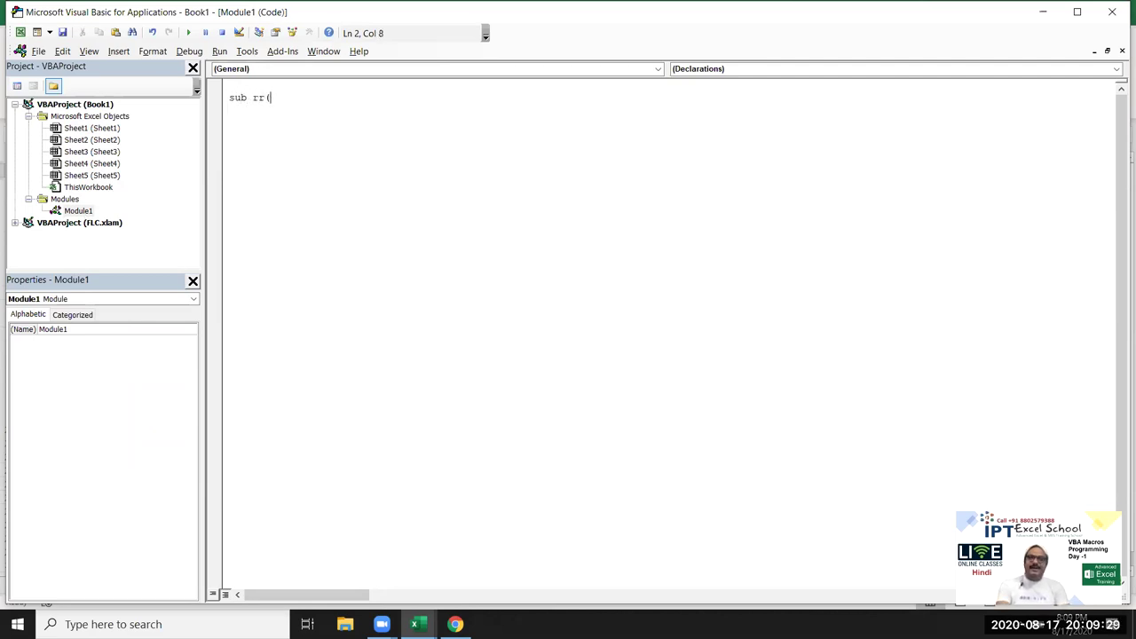
key("Return")
key("Return")
key("Return")
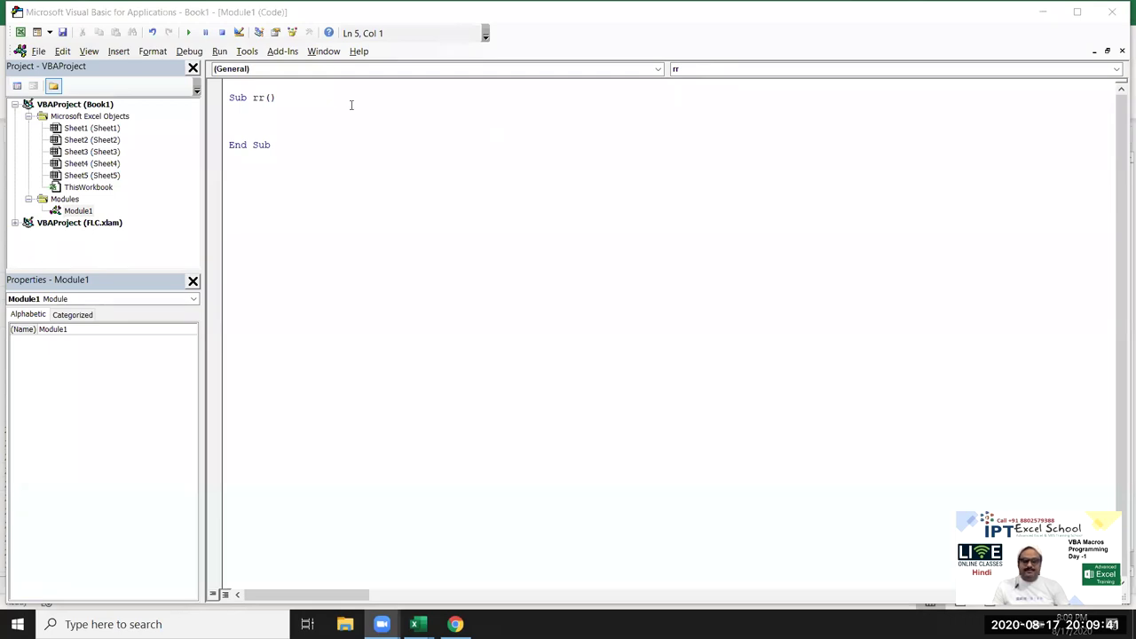
Step: Type Application, Workbooks, Sheets and Range on separate lines inside Sub rr
key("Return")
key("Return")
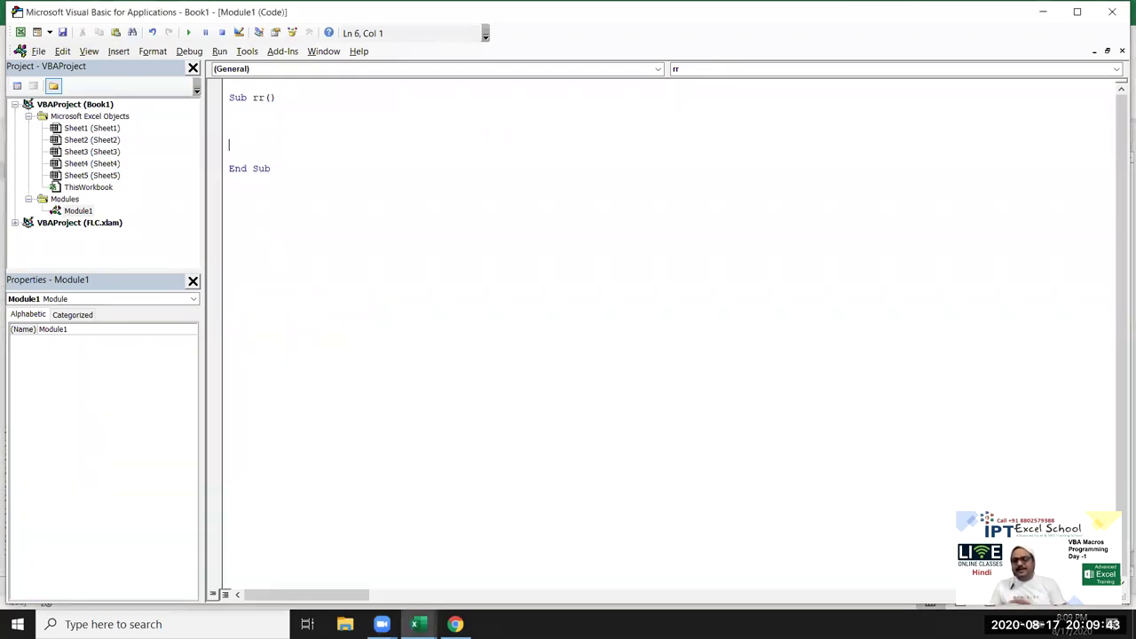
left_click(229, 133)
type("workbooks")
key("BackSpace")
key("BackSpace")
key("BackSpace")
type("applicatio")
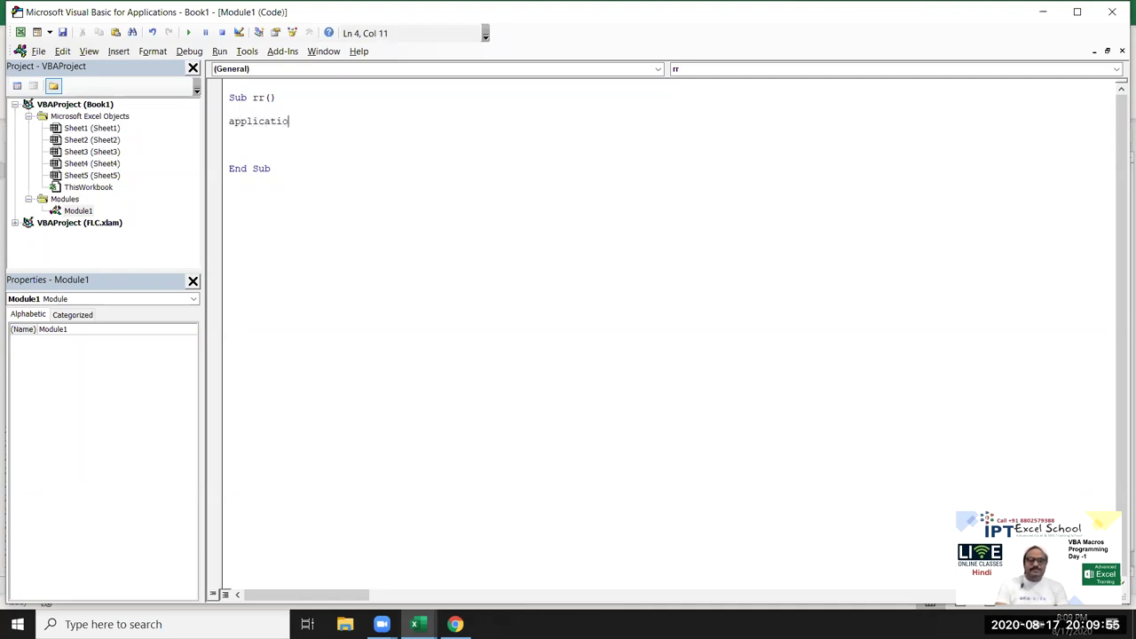
key("Return")
type("workbooks")
key("Return")
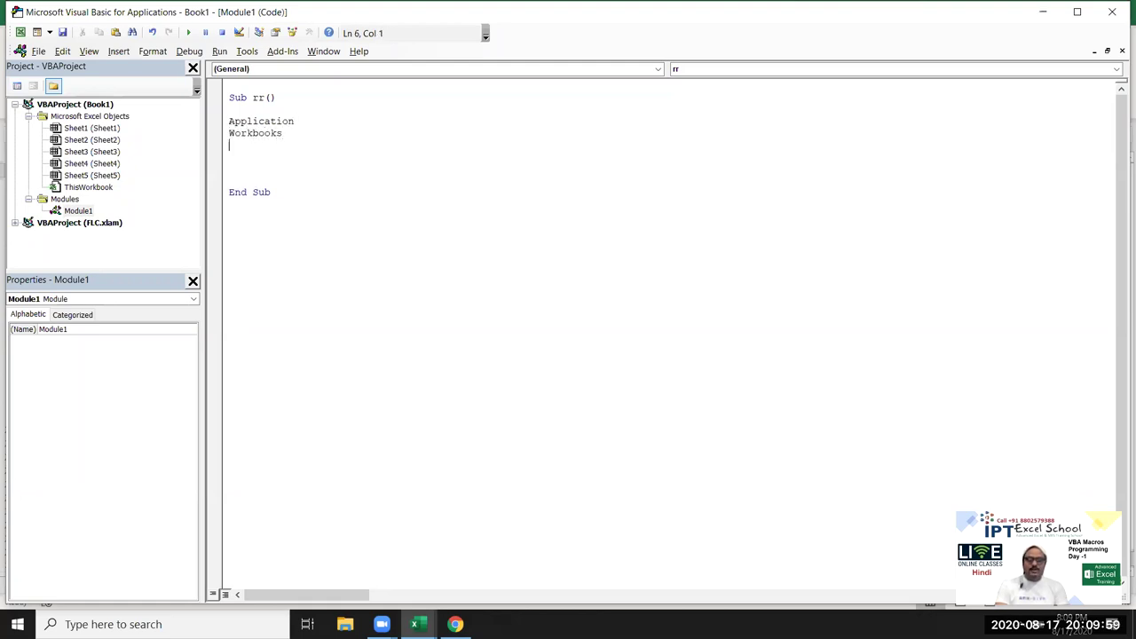
type("sheets")
key("Return")
type("nge")
key("Return")
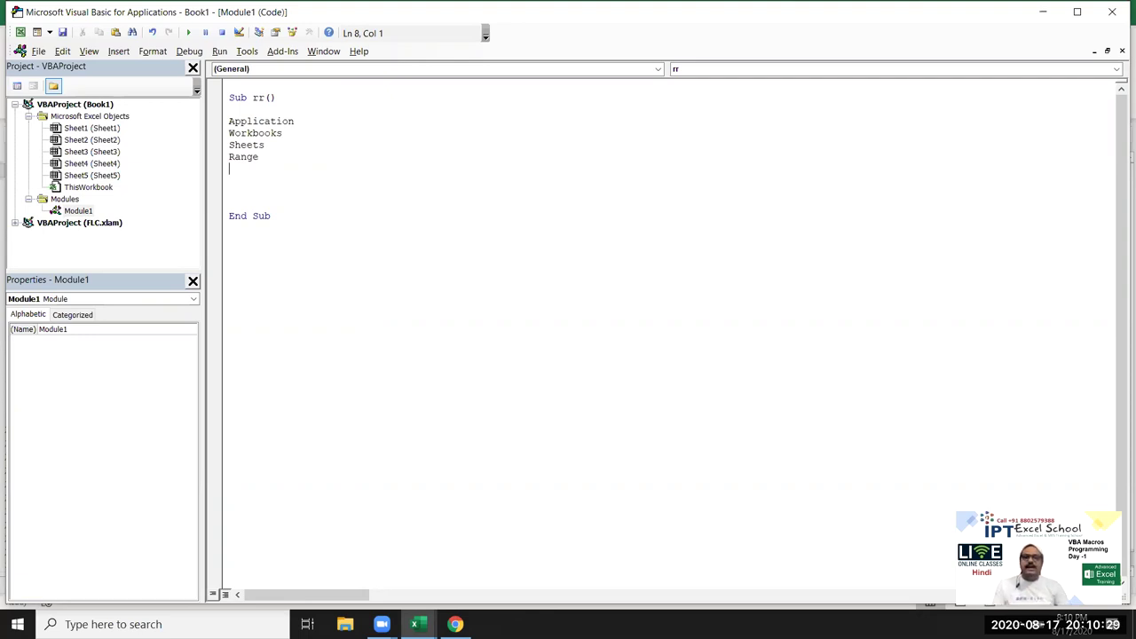
Step: Select the Application–Range lines, then add a second empty Sub rr() below End Sub
key("Up")
key("Up")
key("Up")
key("shift+Down")
key("shift+Down")
key("shift+Down")
key("shift+Down")
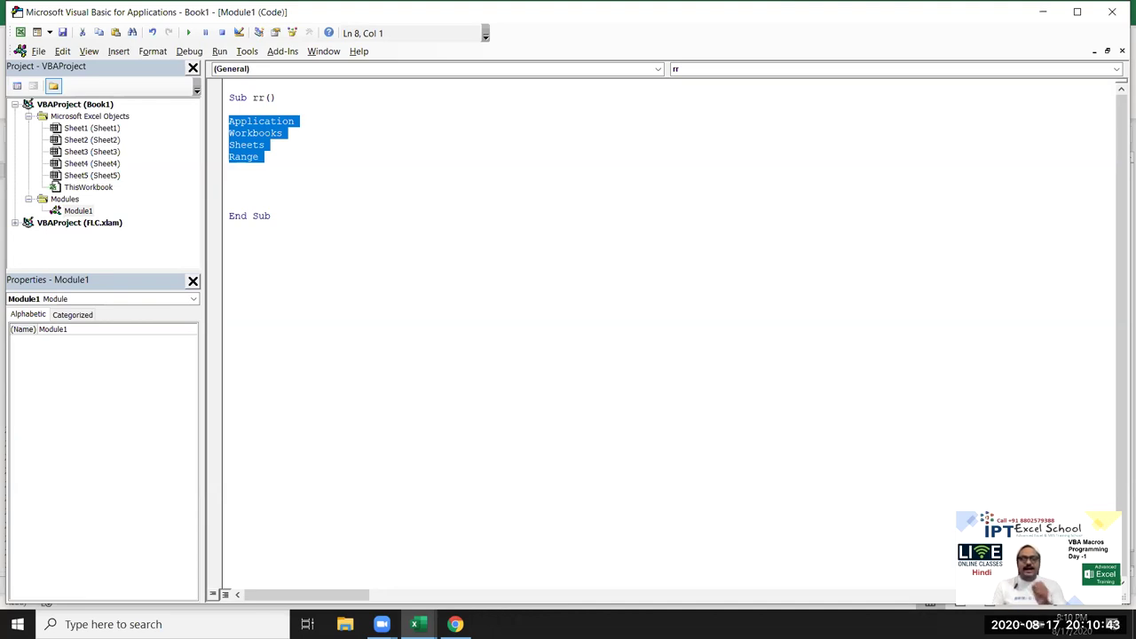
key("Down")
key("Down")
key("Down")
key("Down")
key("Down")
key("Down")
type("sub rr()")
key("Return")
key("Return")
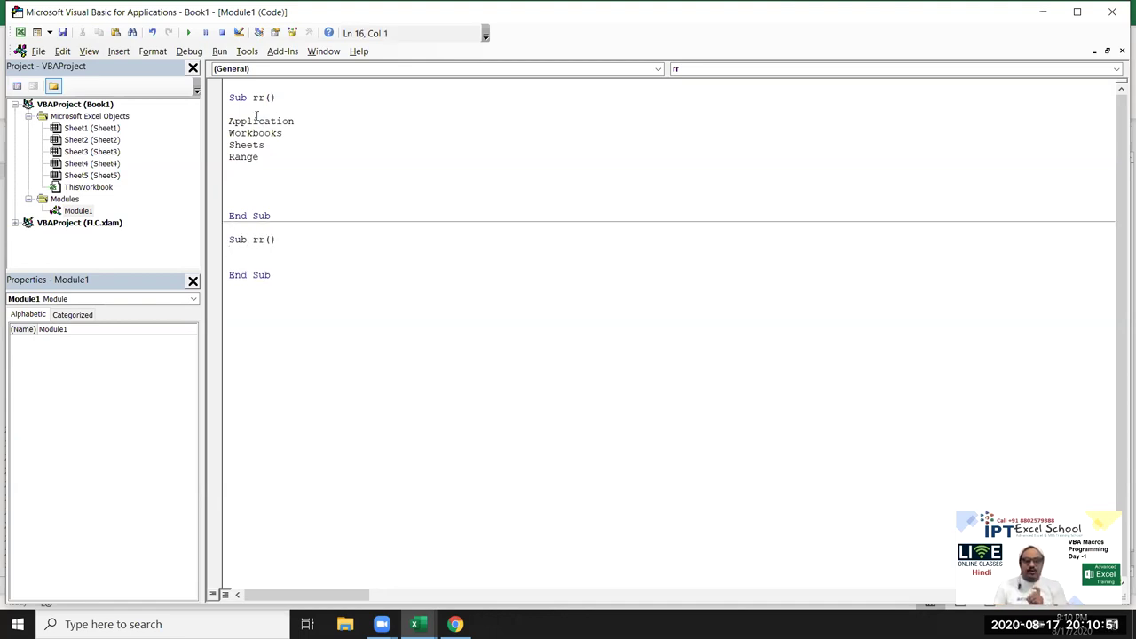
Step: Rename the second procedure to rr_1, add a blank body line, and return to Excel
left_click(263, 240)
type("_1")
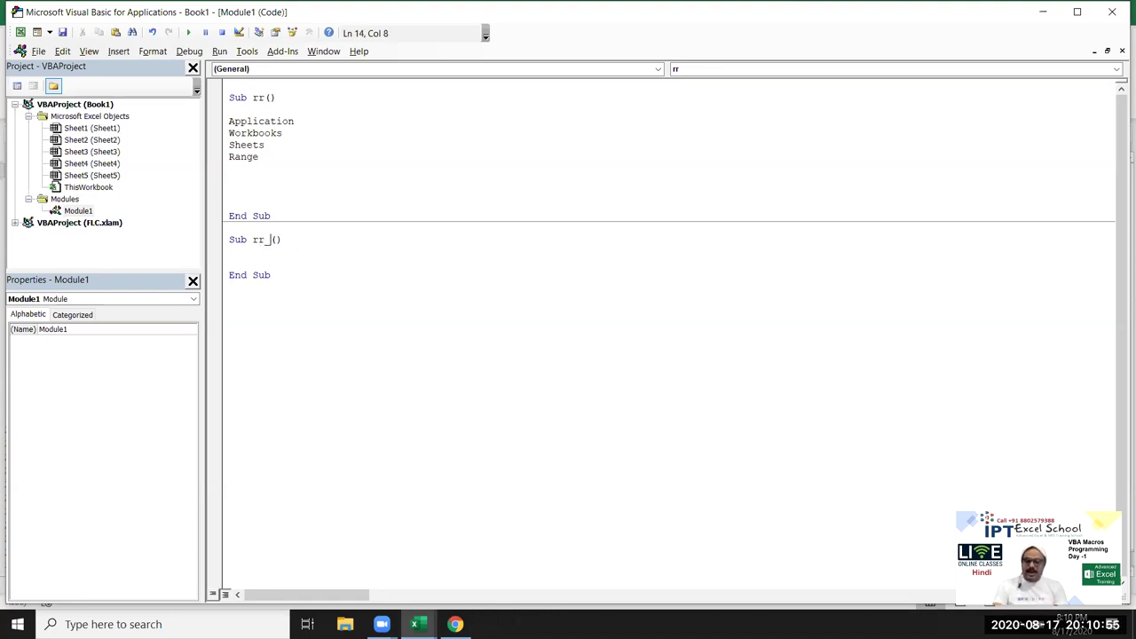
left_click(282, 259)
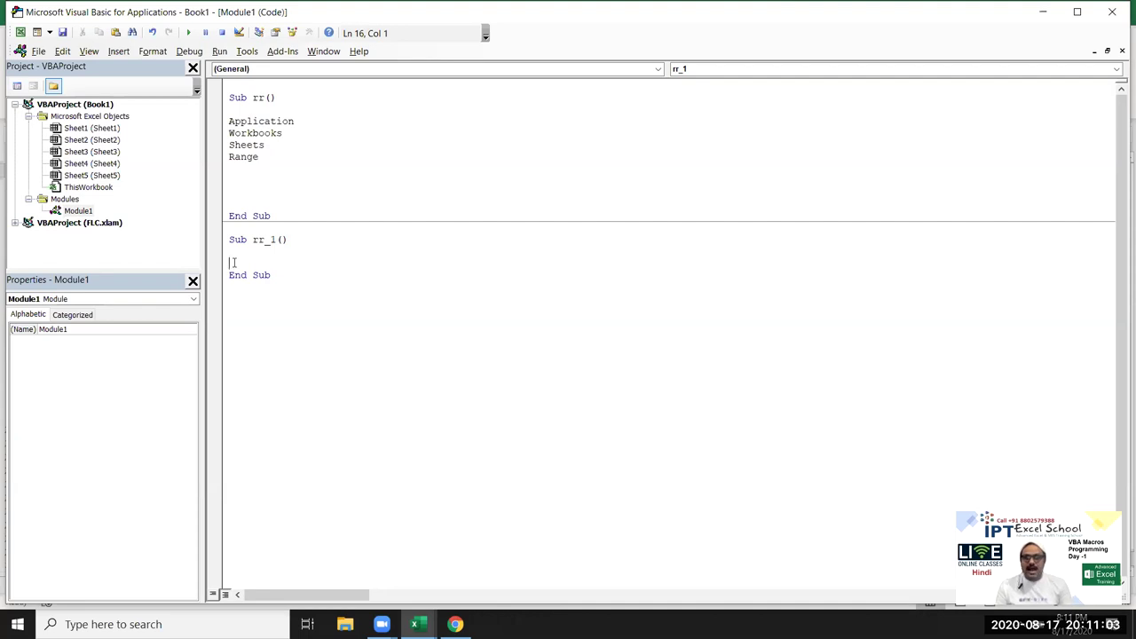
key("Return")
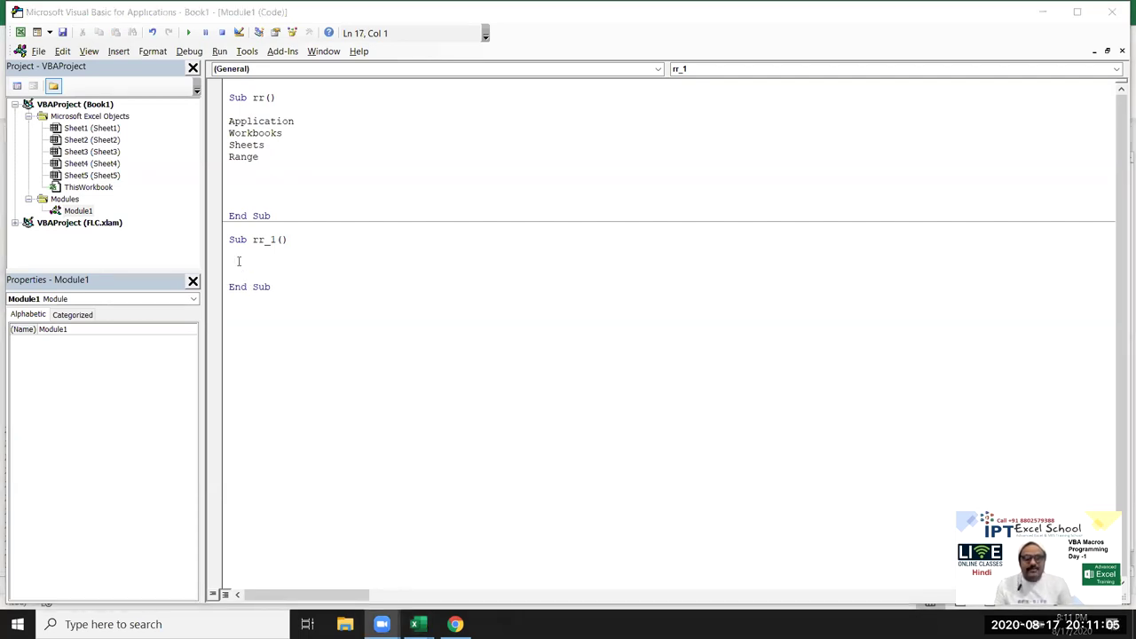
key("alt+Tab")
key("alt+Tab")
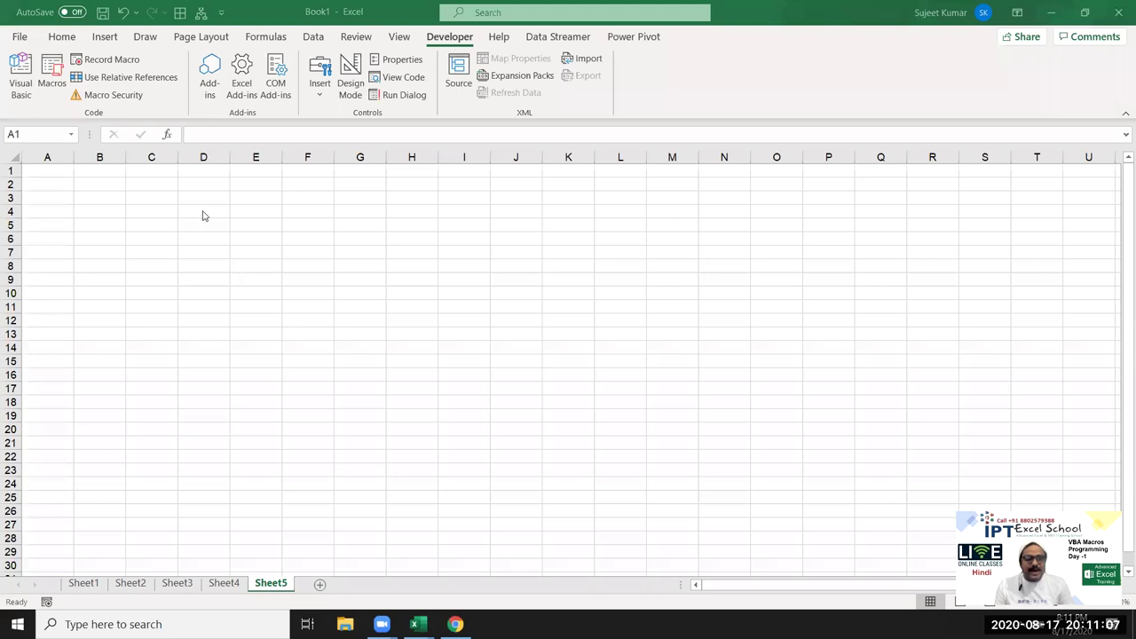
left_click(456, 235)
left_click(450, 226)
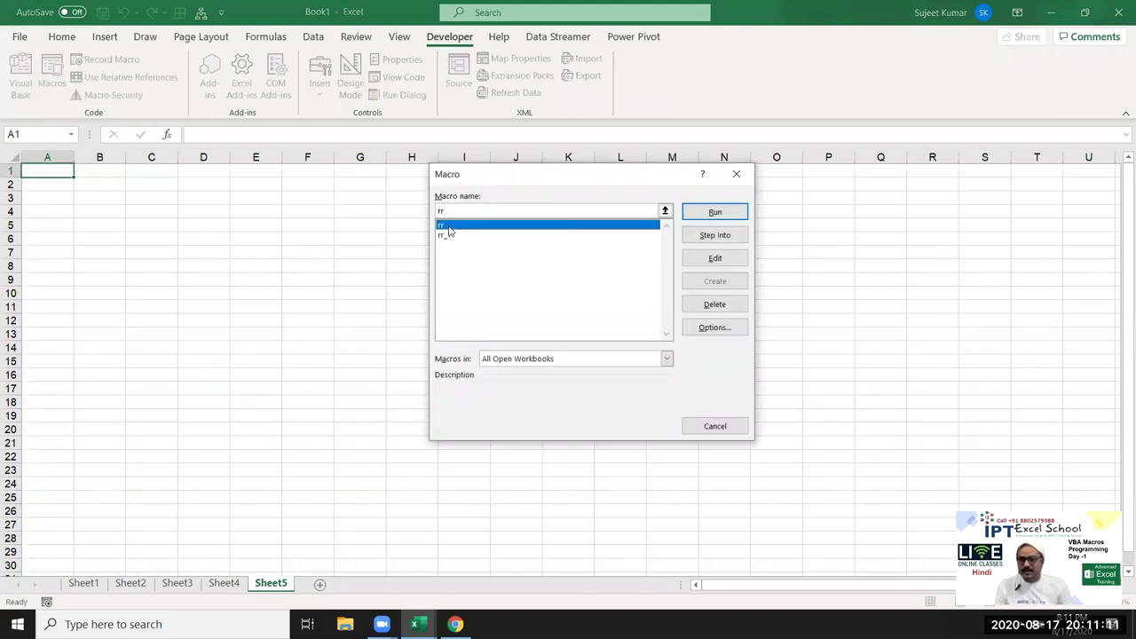
left_click(446, 235)
double_click(442, 236)
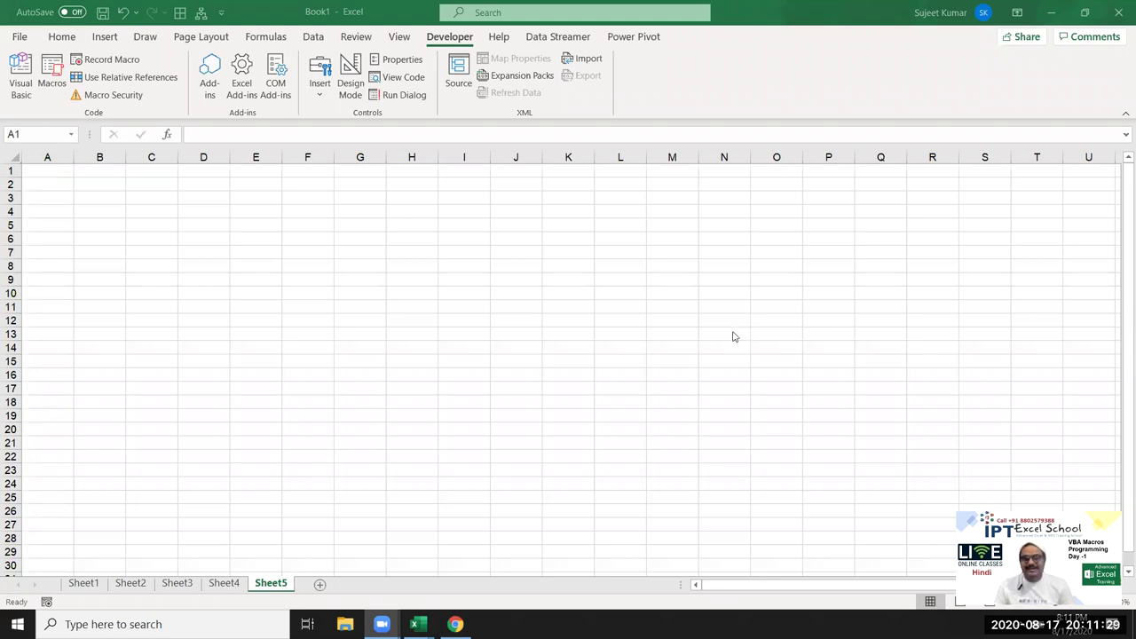
scroll(724, 335, "down", 4)
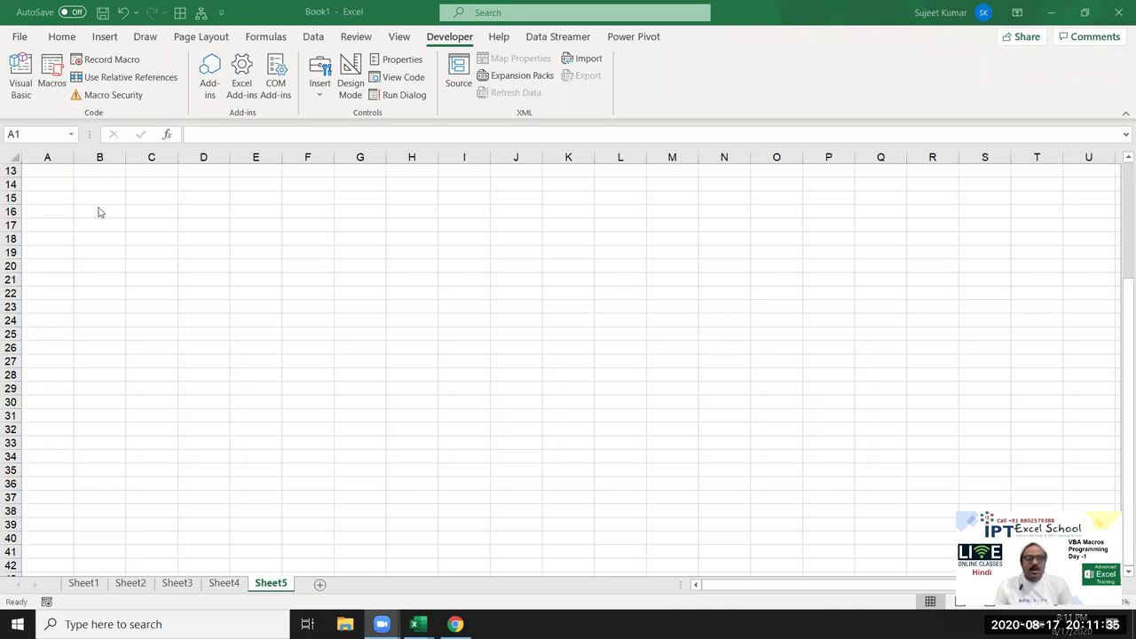
scroll(79, 196, "up", 4)
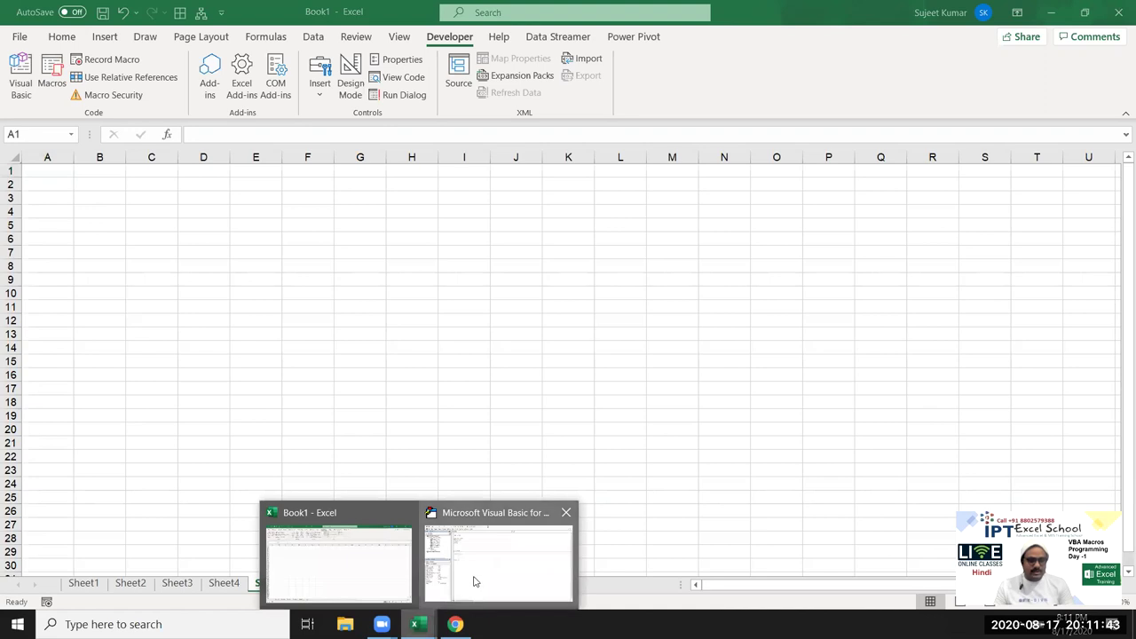
Step: Add a Workbooks.Add statement inside rr_1, then switch back to Excel
mouse_move(416, 624)
left_click(484, 559)
key("Return")
type("workbooks.ad")
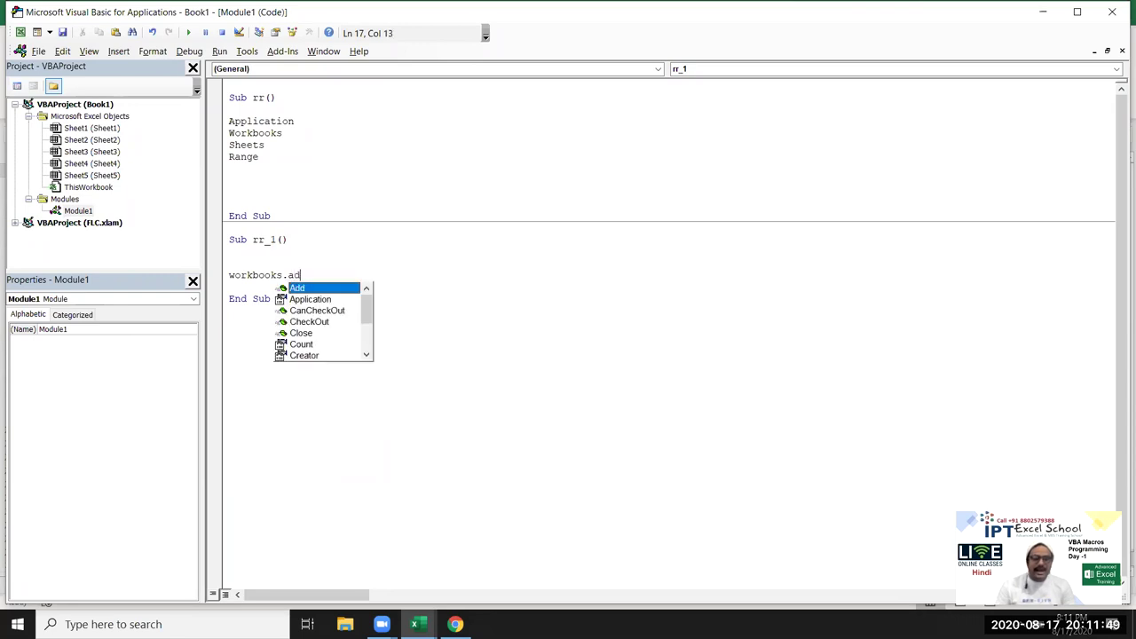
key("Tab")
key("Return")
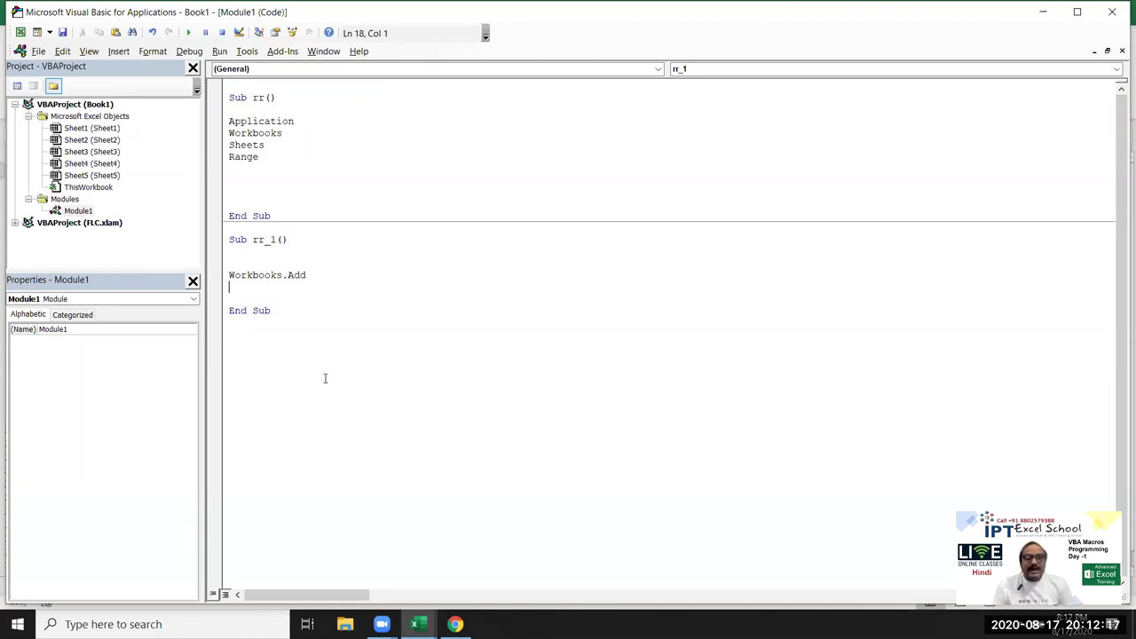
key("alt+F11")
Step: Run rr_1 from the Macro dialog to create Book2, then close Book2
left_click(51, 82)
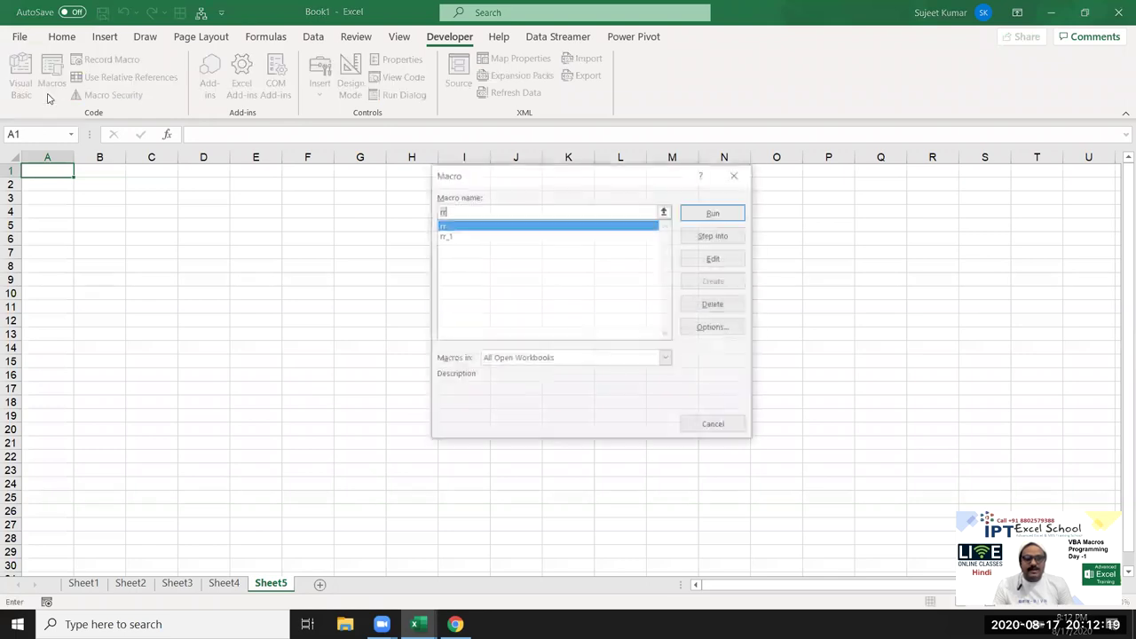
left_click(446, 236)
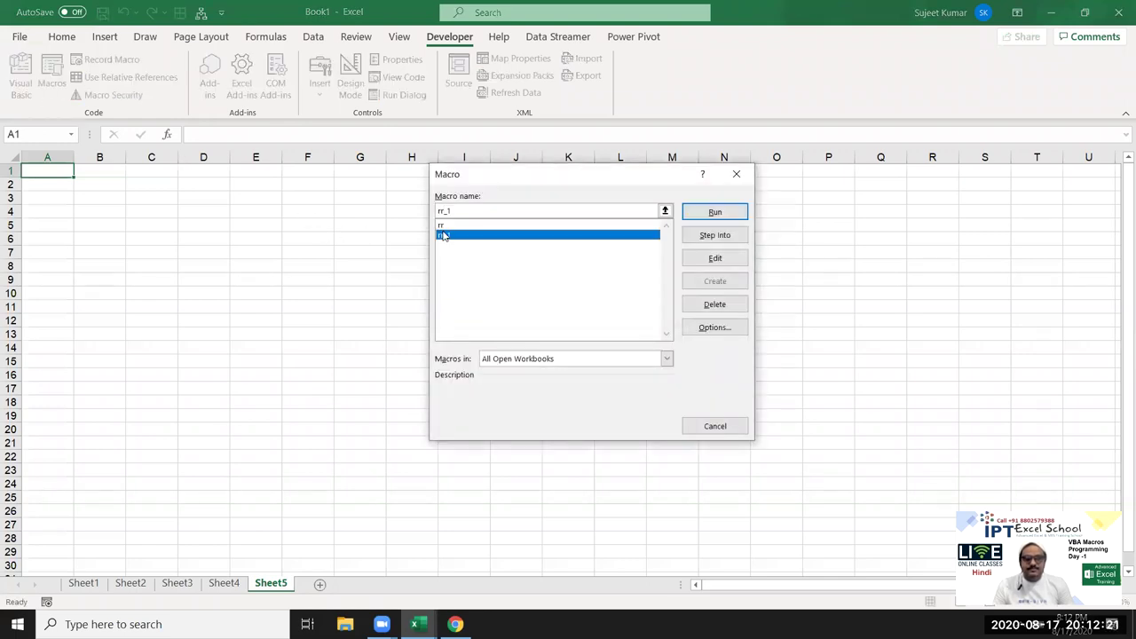
left_click(725, 212)
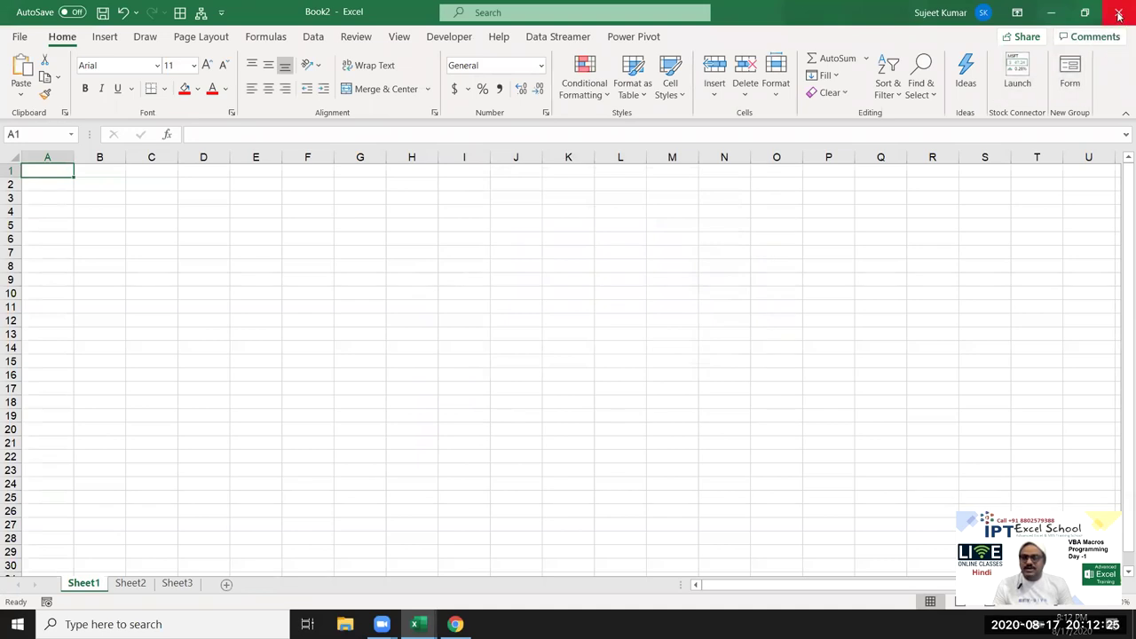
left_click(1118, 16)
Step: Back in the editor, start a new line workbooks("Book1. below Workbooks.Add
key("alt+F11")
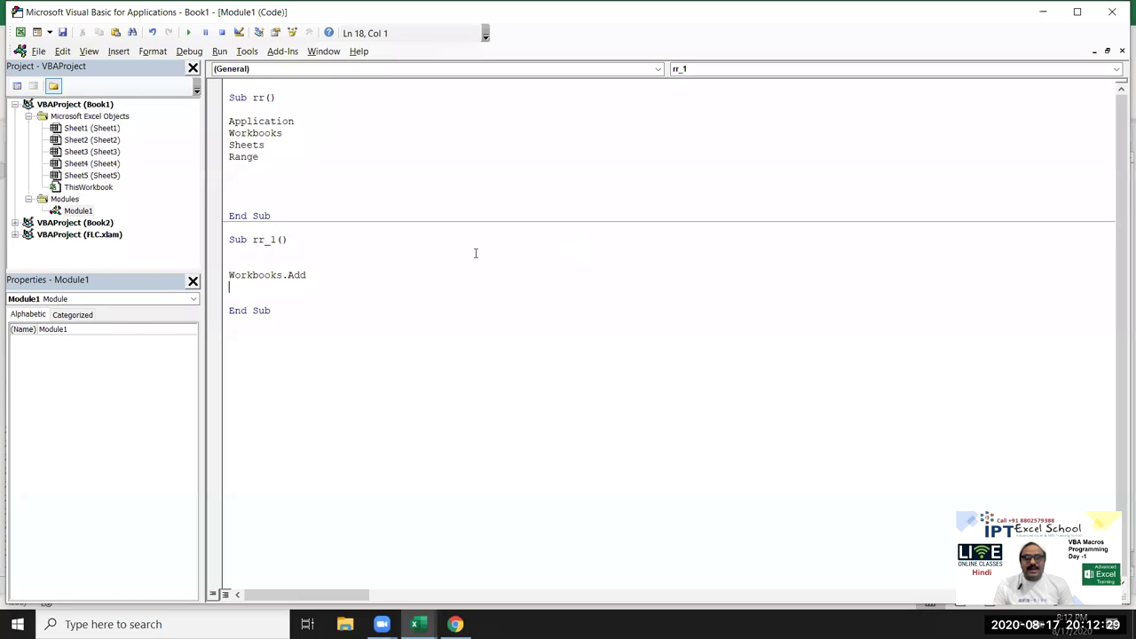
key("Return")
type("workbooks(\"Book1.")
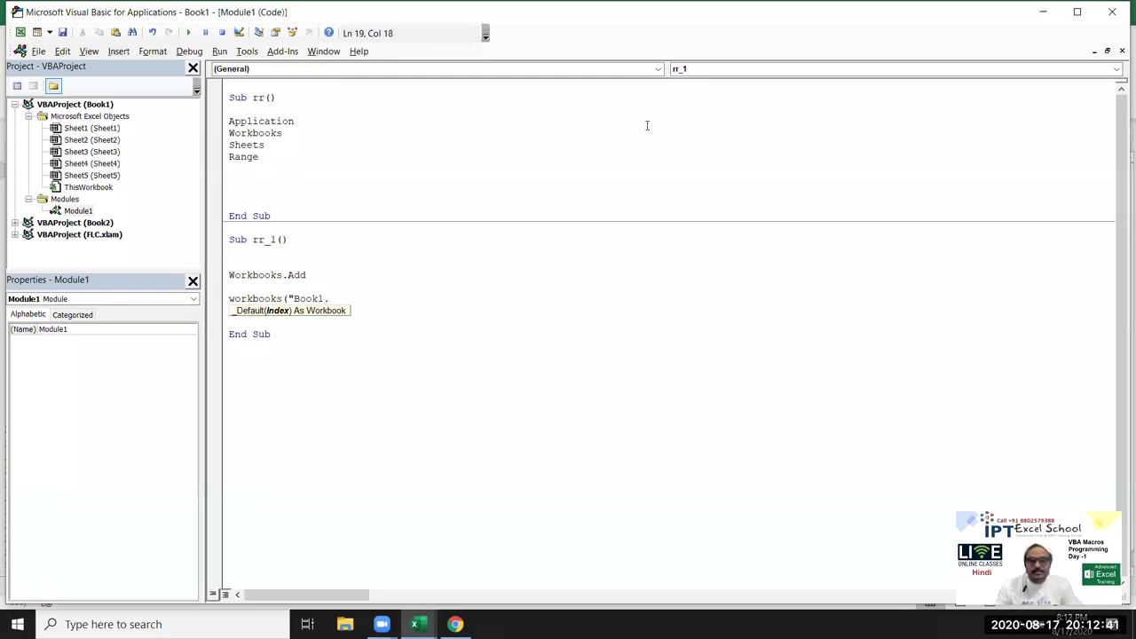
Step: Complete the line Workbooks("Book1.xlsx").SaveAs "E:\2020\123.xlsx" and start a new line
key("Escape")
type("xlsx\").")
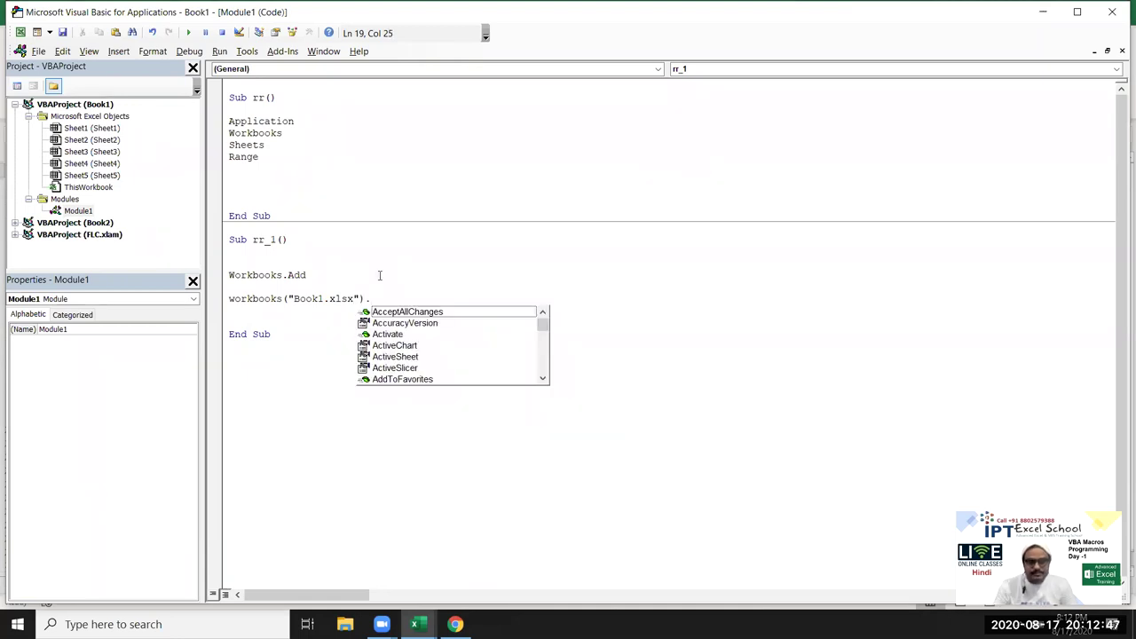
type("sa")
key("Down")
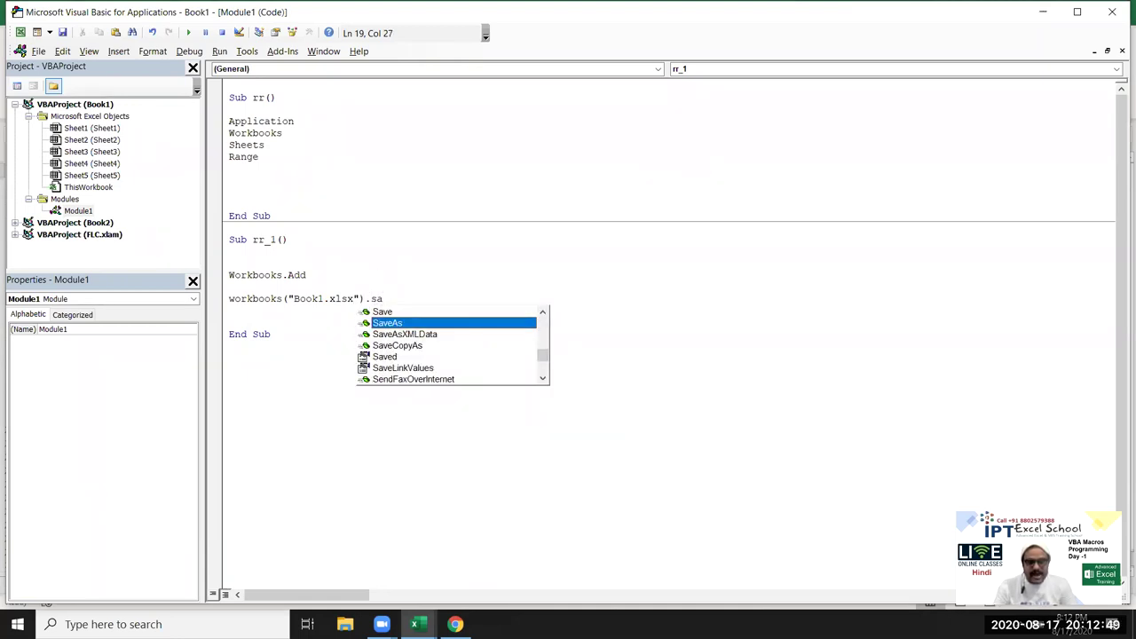
key("Tab")
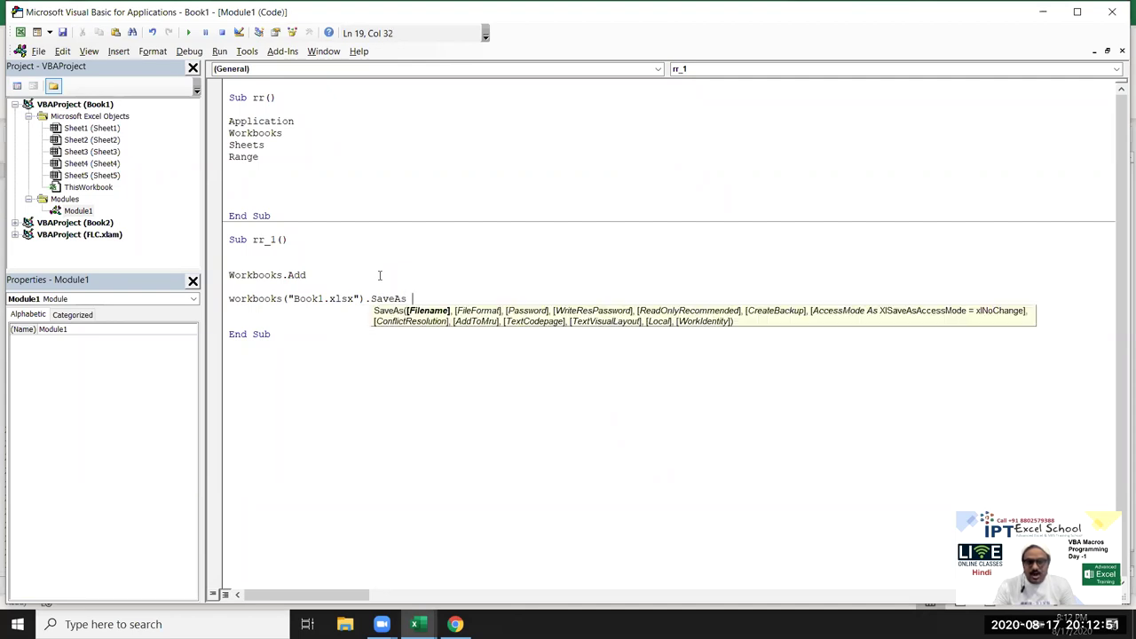
type("\"E:\\")
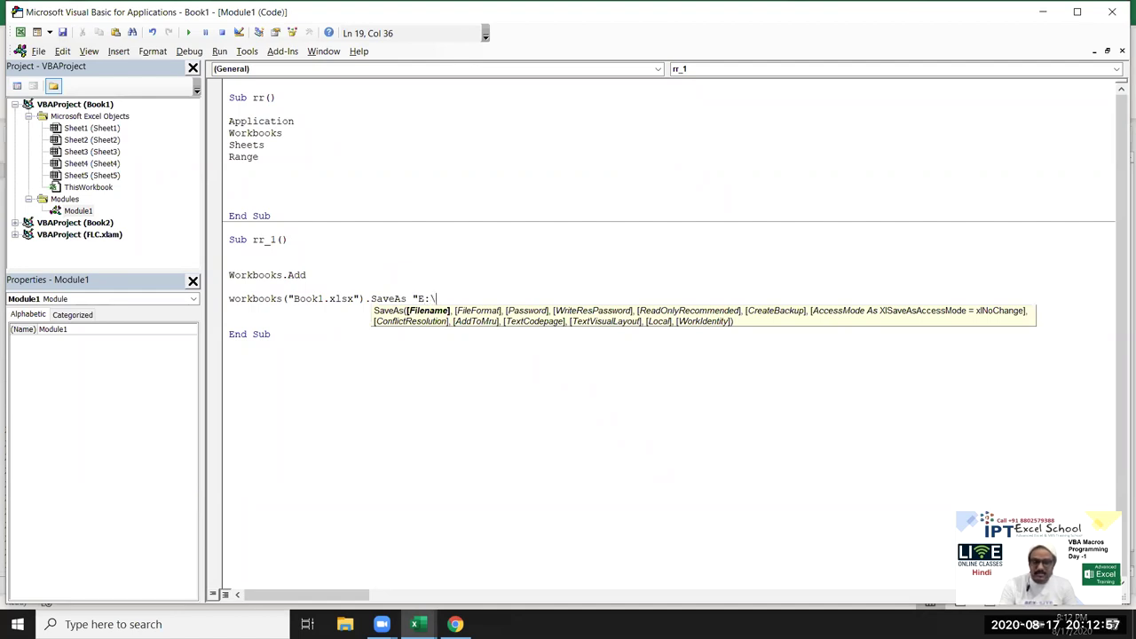
type("12")
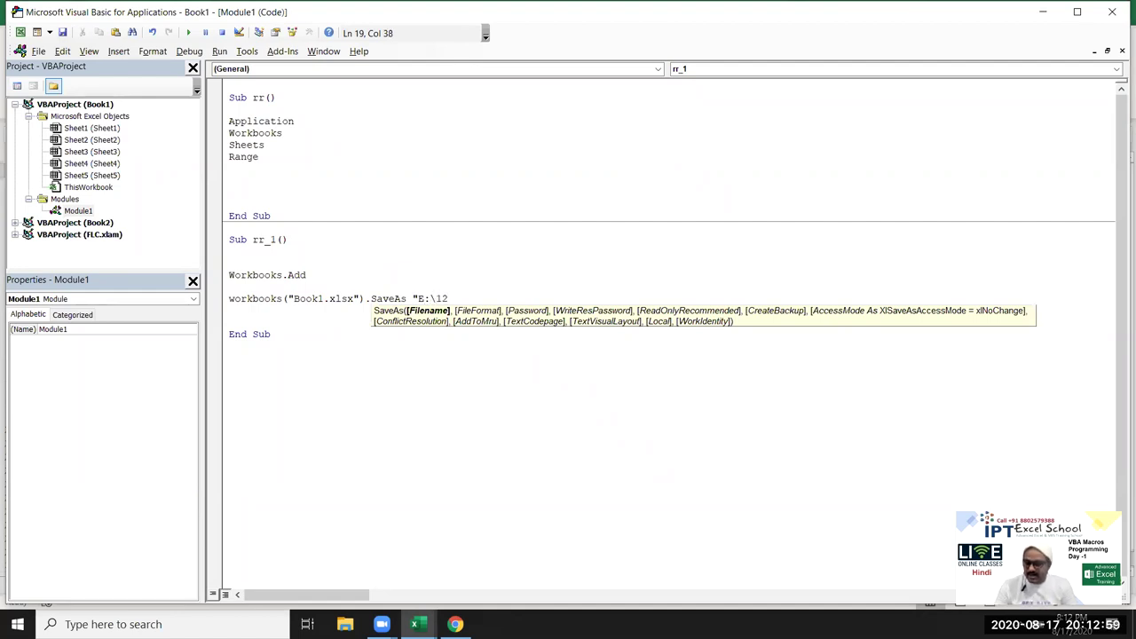
key("BackSpace")
key("BackSpace")
type("2020\\123.xlsx\"")
key("Return")
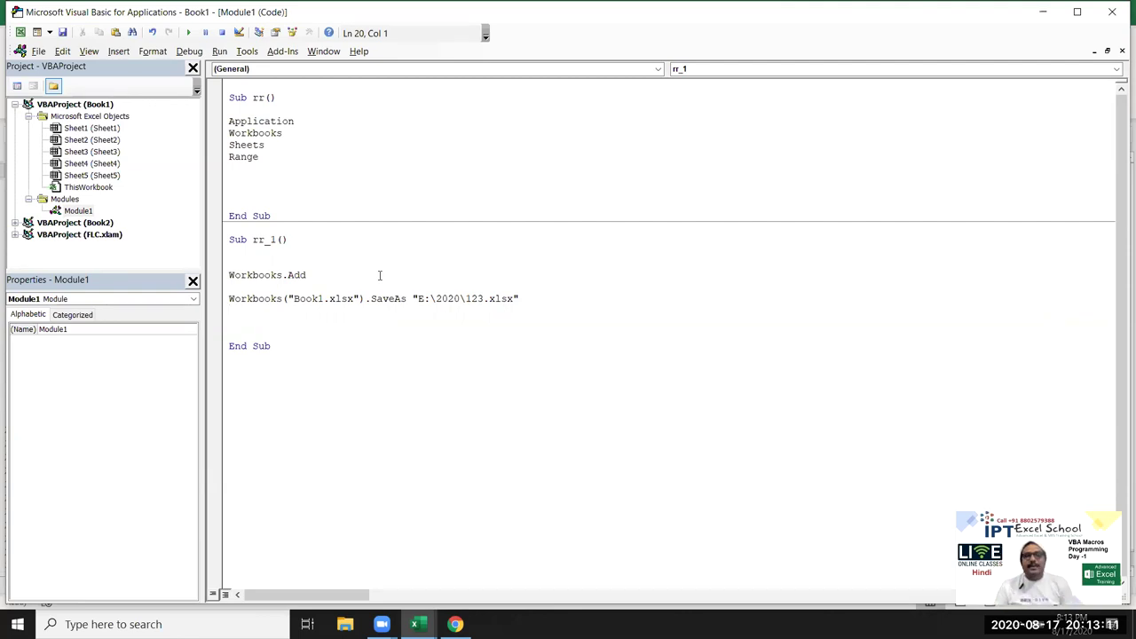
key("Up")
key("Up")
key("Up")
Step: Highlight Workbooks, Add, Book1.xlsx, SaveAs and the E:\2020\123.xlsx path to explain each part
key("shift+Down")
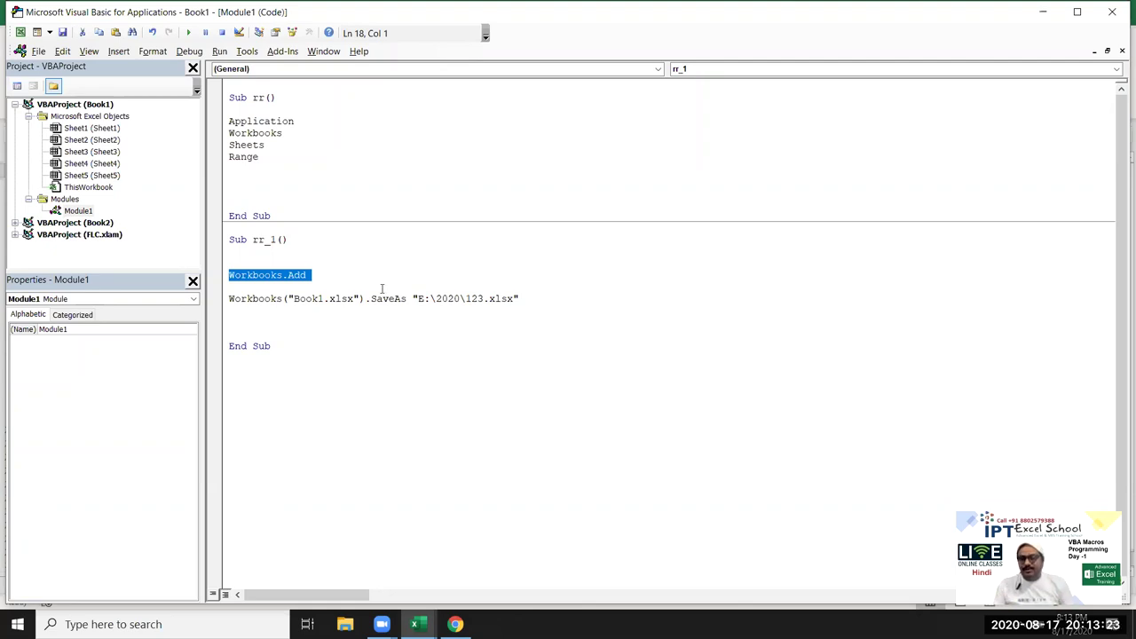
double_click(260, 278)
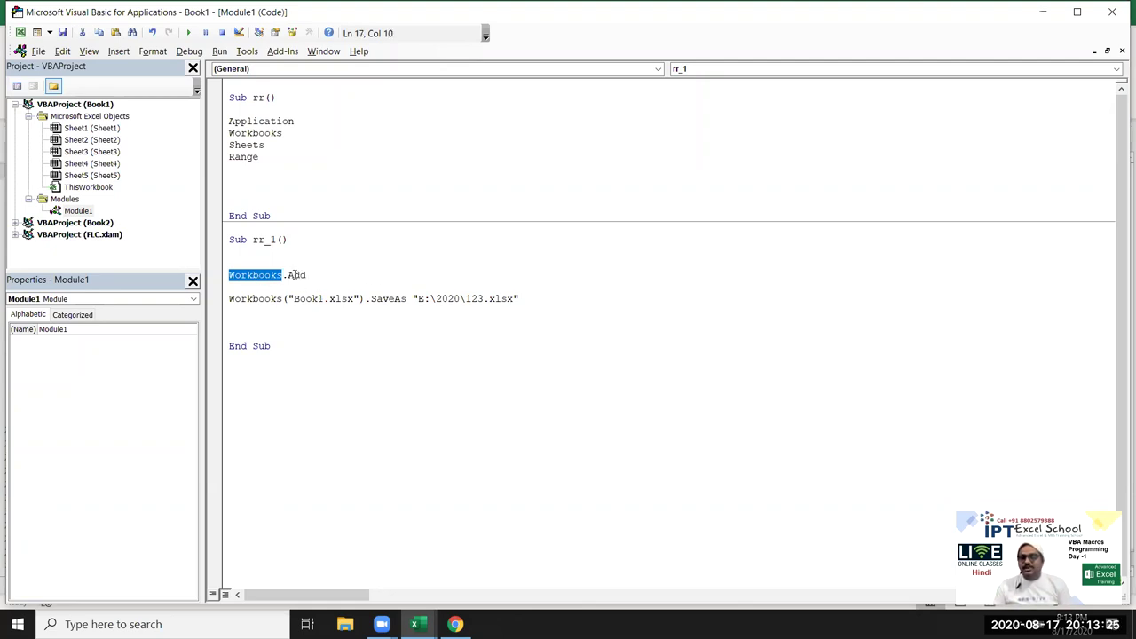
double_click(296, 275)
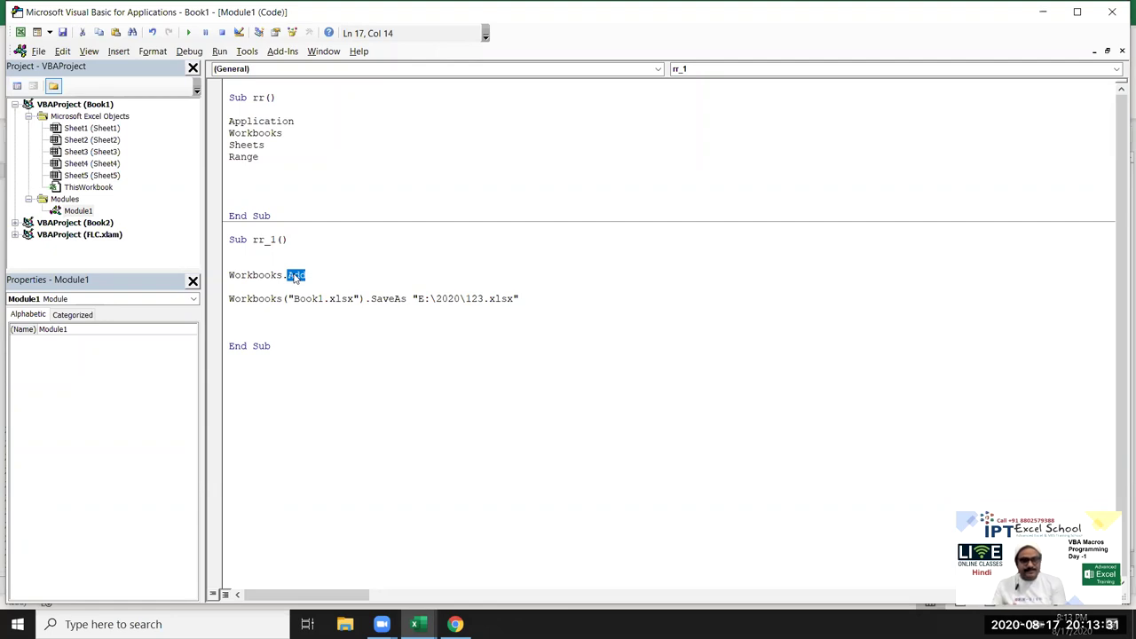
double_click(237, 276)
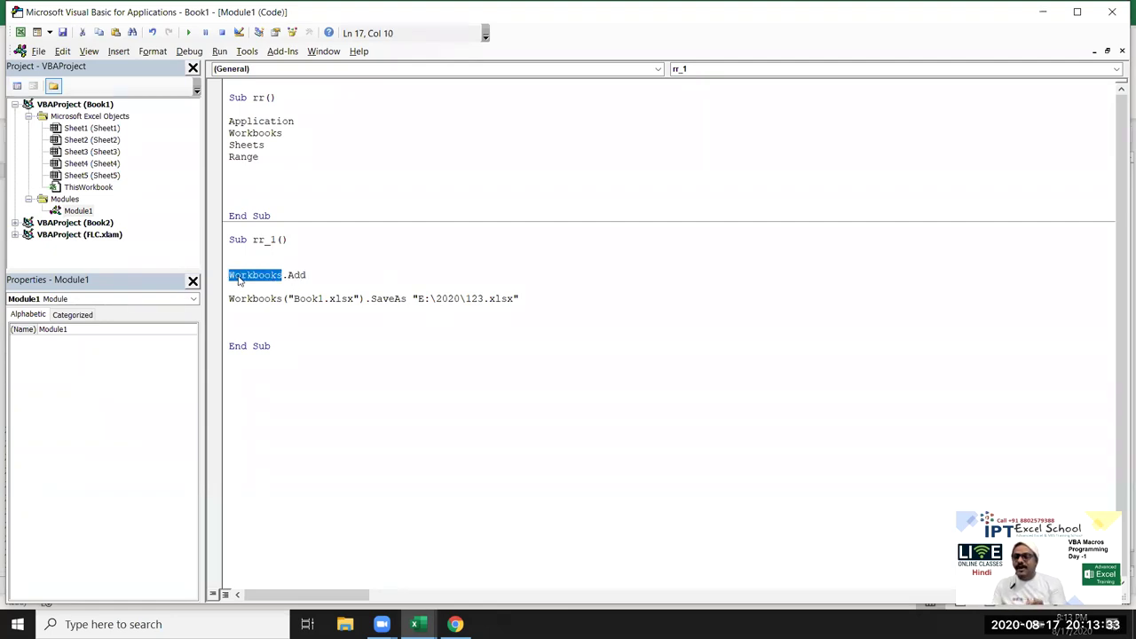
double_click(295, 275)
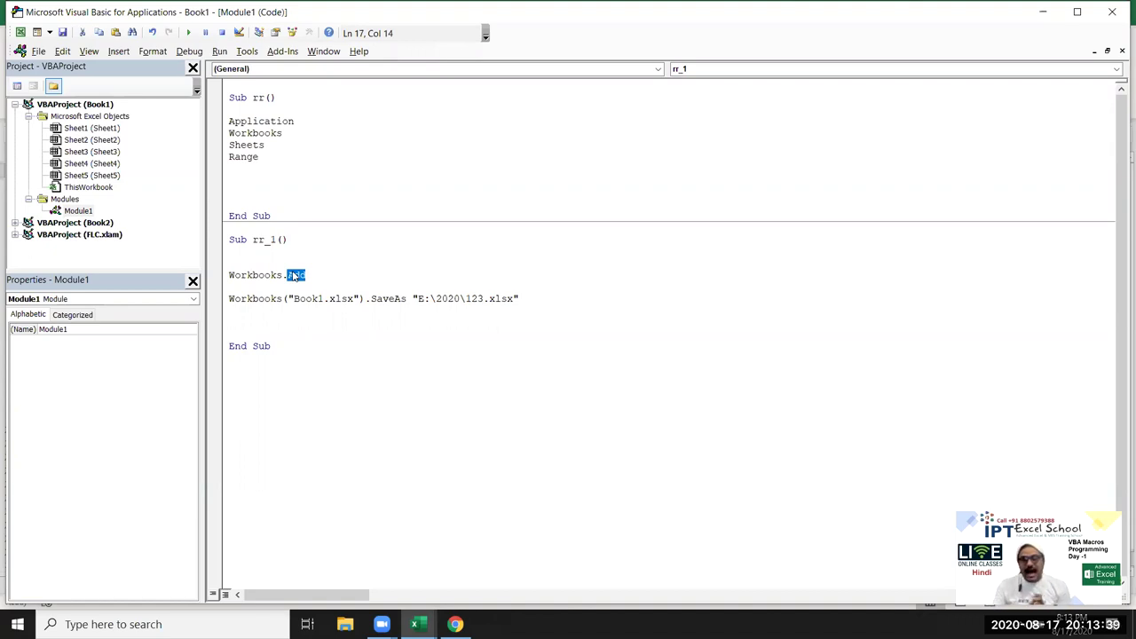
double_click(247, 302)
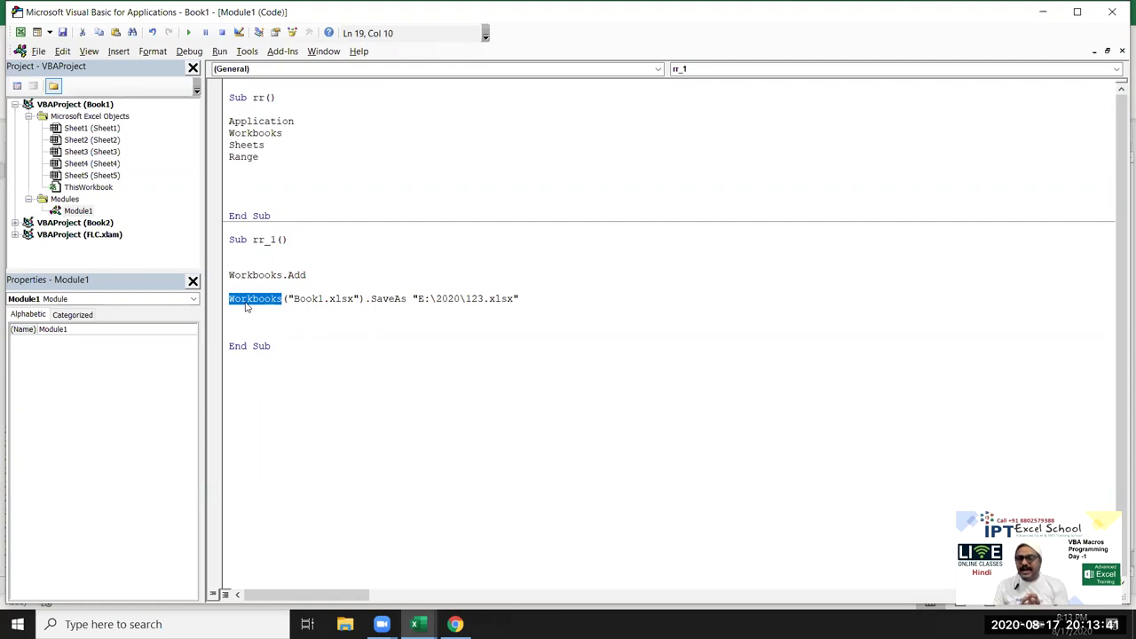
left_click_drag(293, 299, 355, 299)
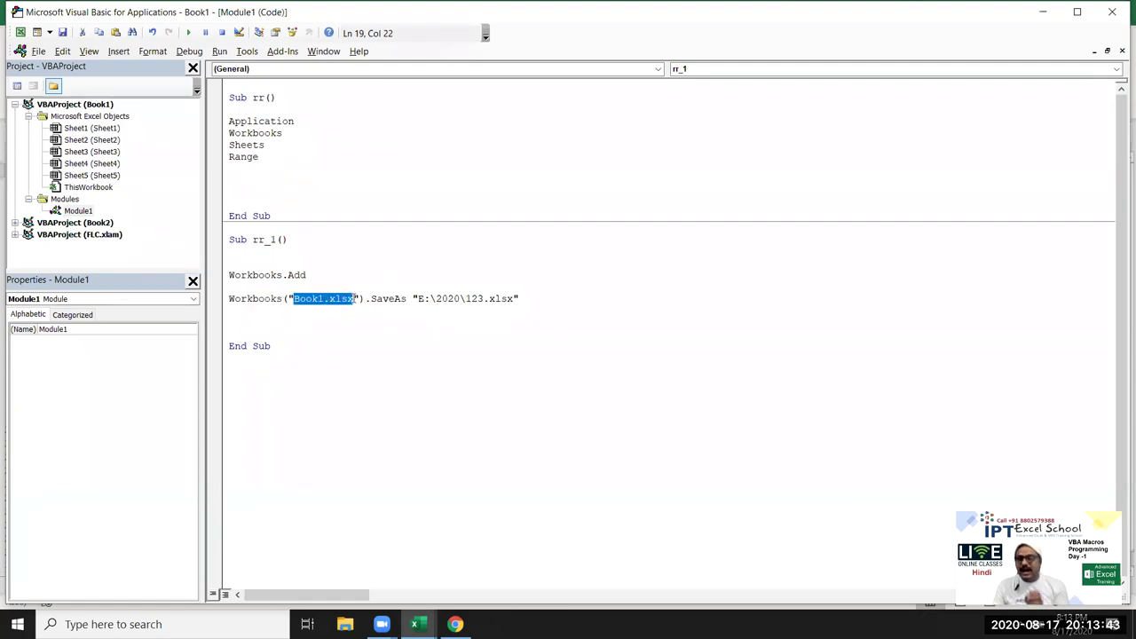
left_click_drag(370, 299, 509, 306)
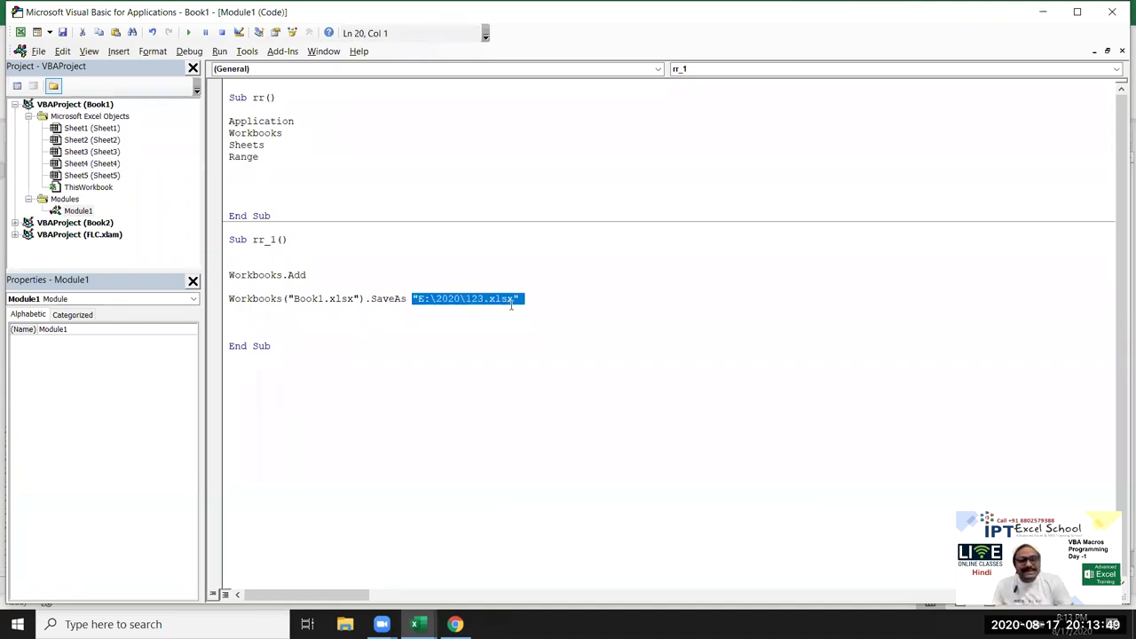
left_click(374, 335)
double_click(274, 302)
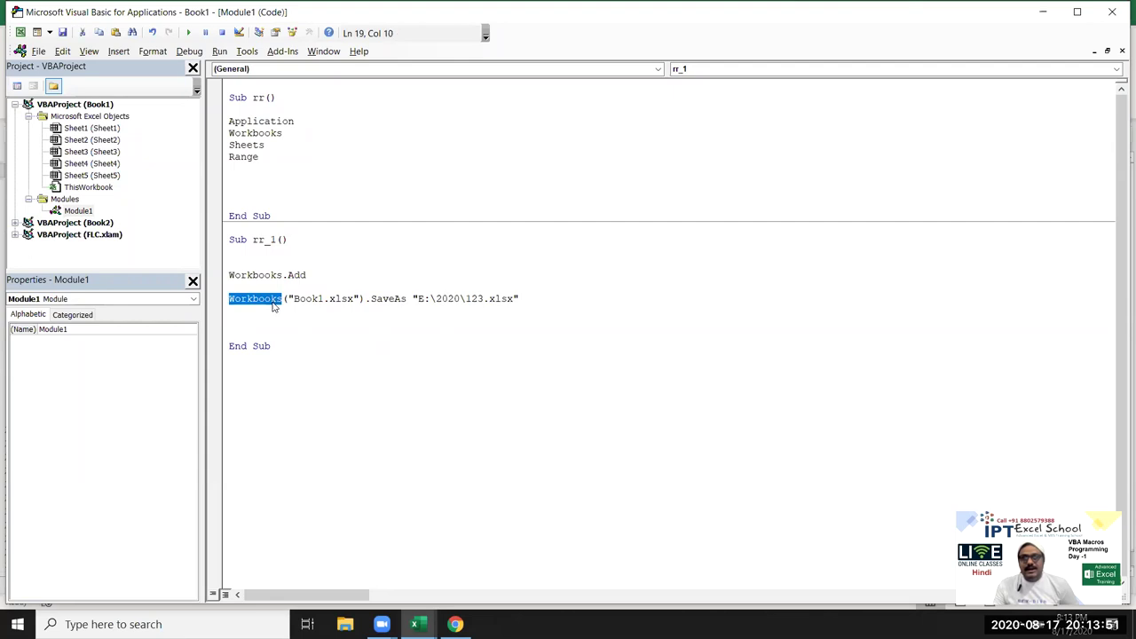
double_click(314, 299)
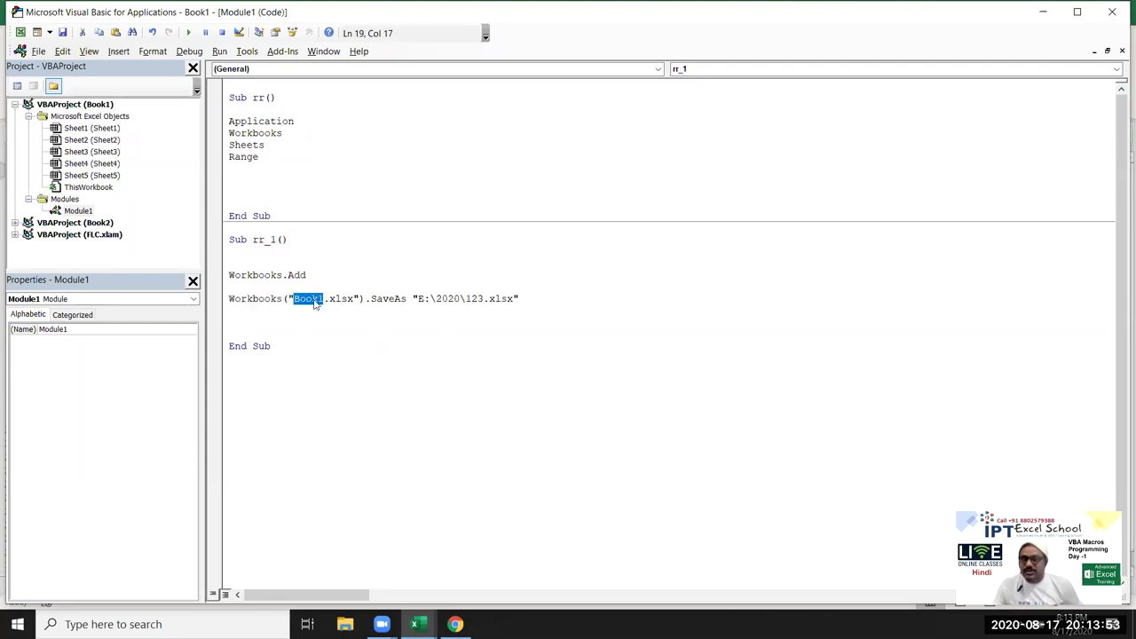
double_click(379, 299)
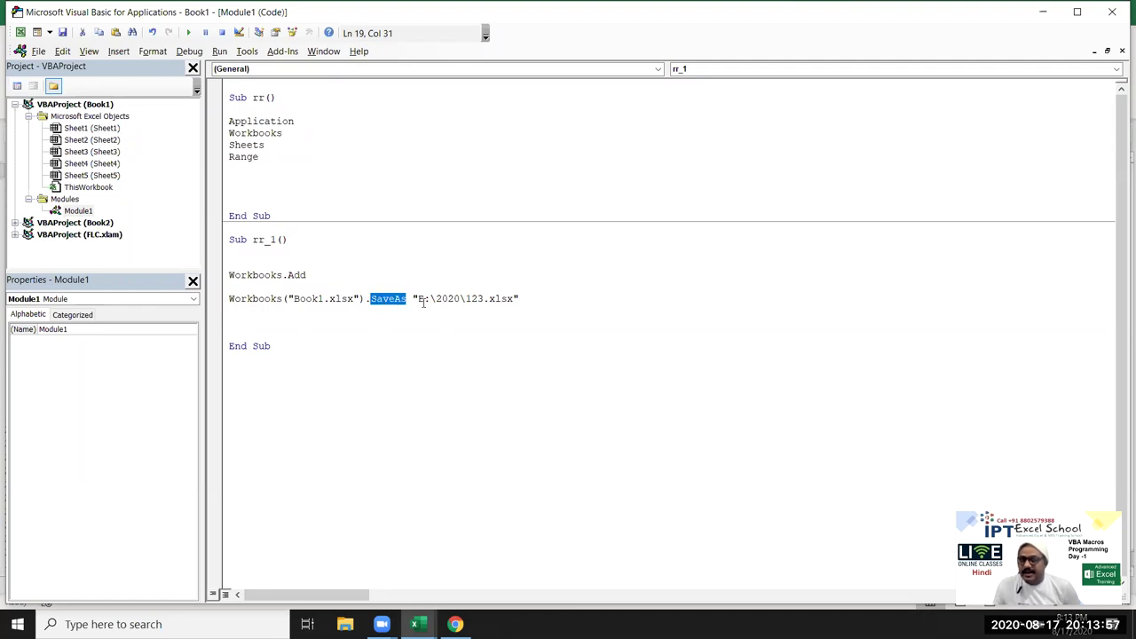
double_click(424, 303)
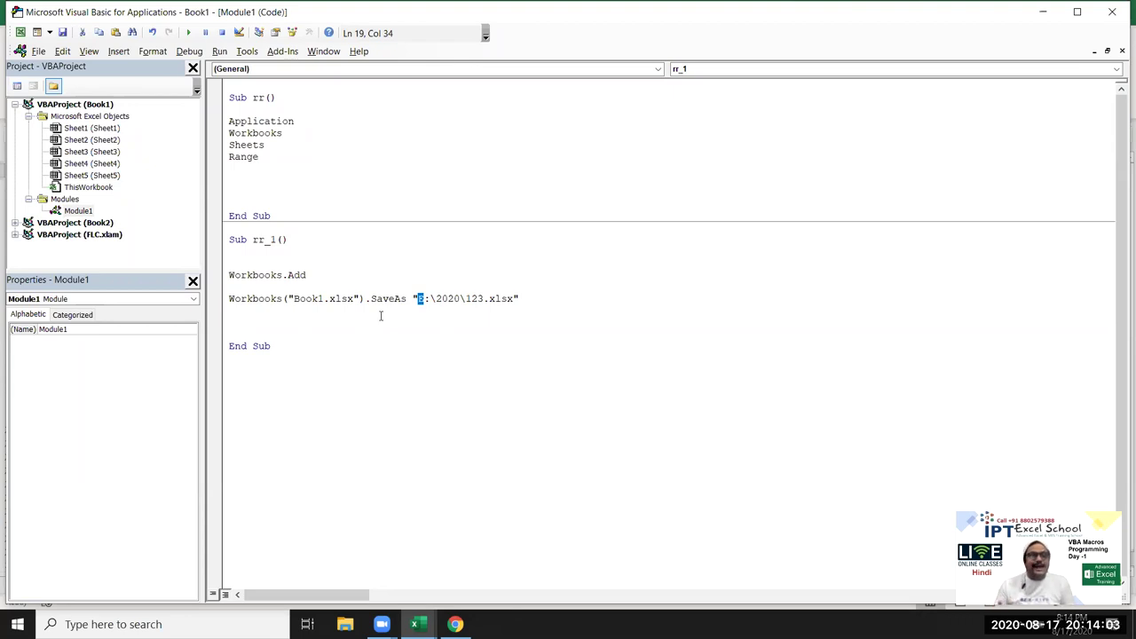
Step: Select the whole Workbooks("Book1.xlsx").SaveAs line below Workbooks.Add
key("Up")
key("Up")
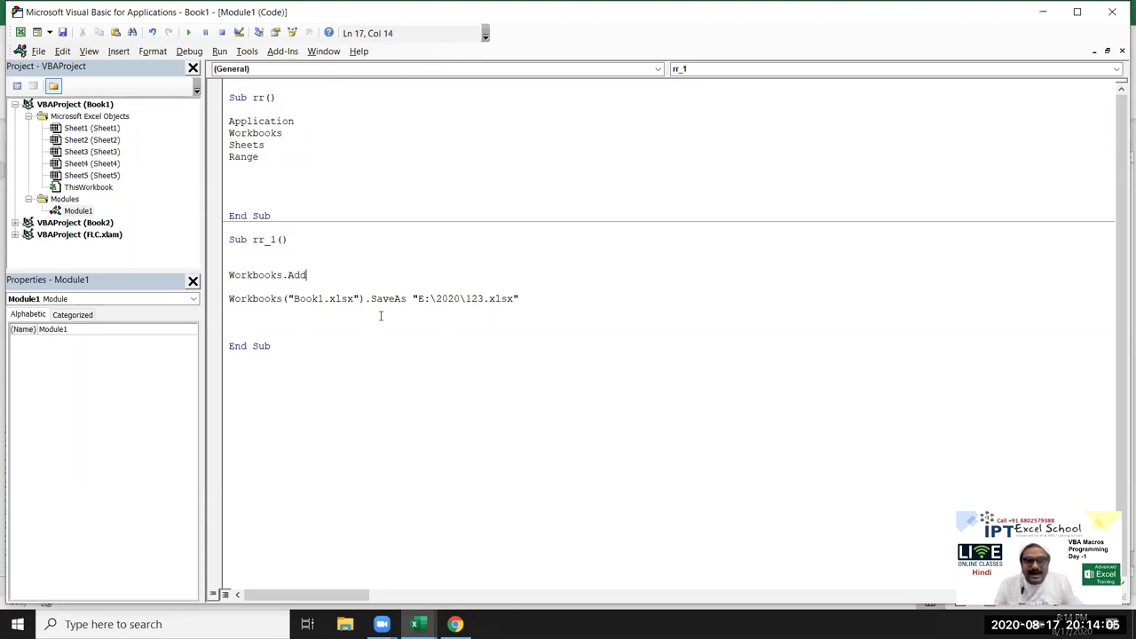
key("Down")
key("Down")
key("shift+Down")
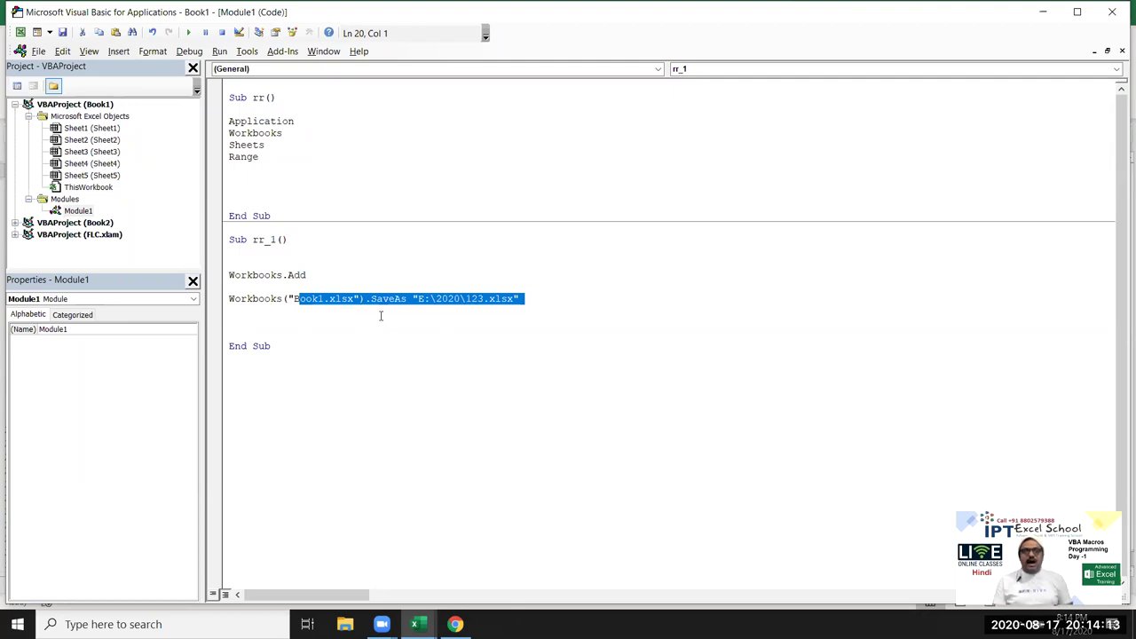
key("Up")
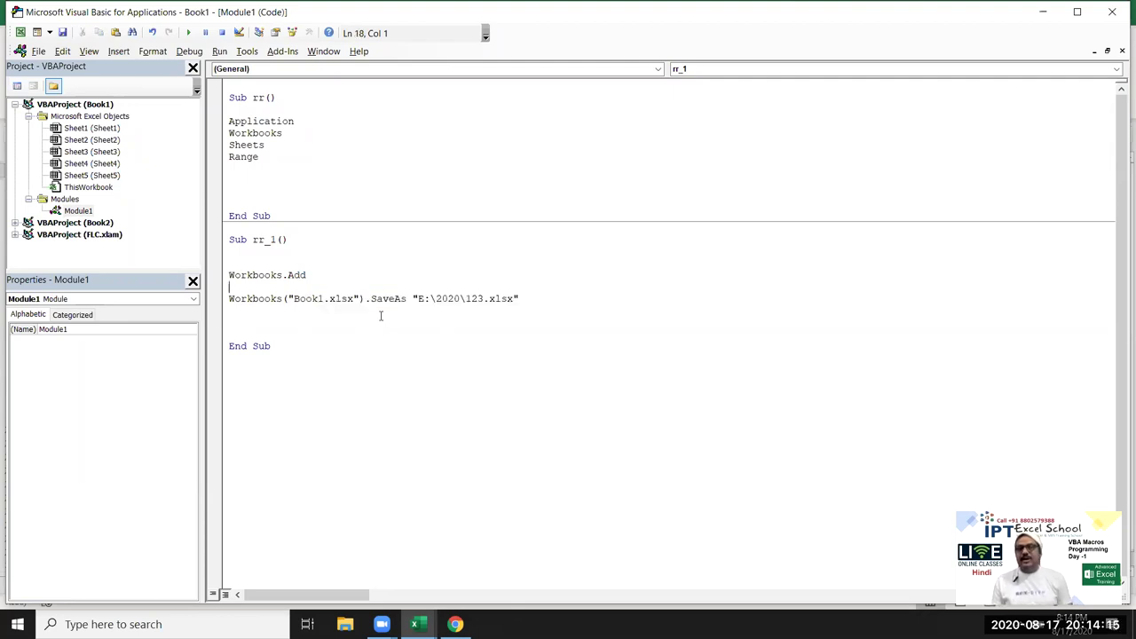
key("shift+Down")
key("shift+Right")
key("shift+Right")
key("shift+Right")
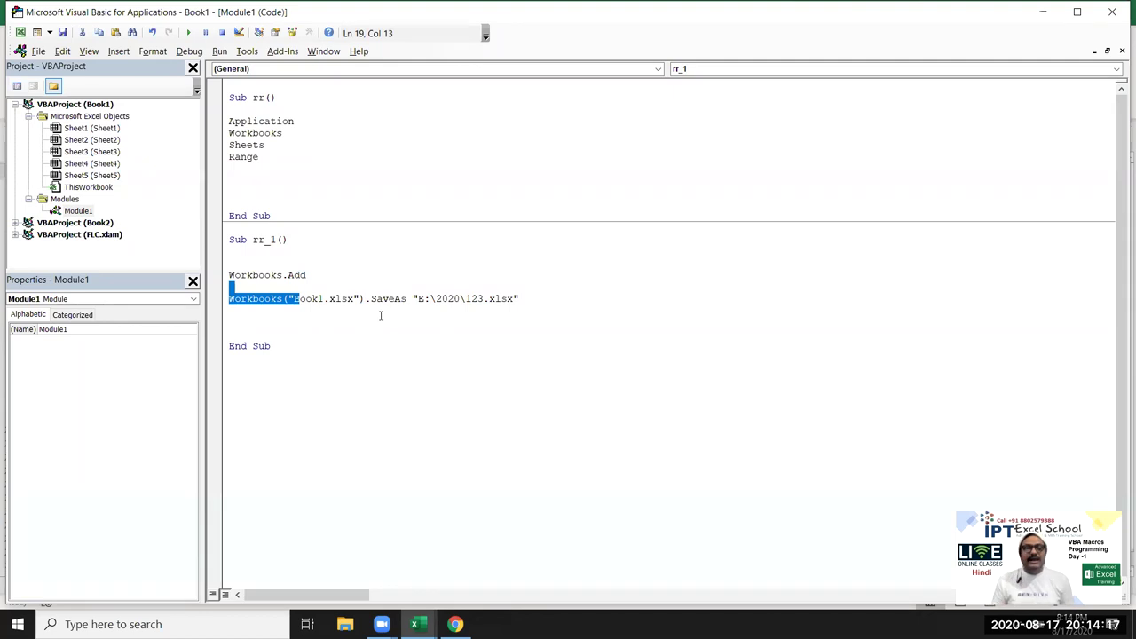
key("Right")
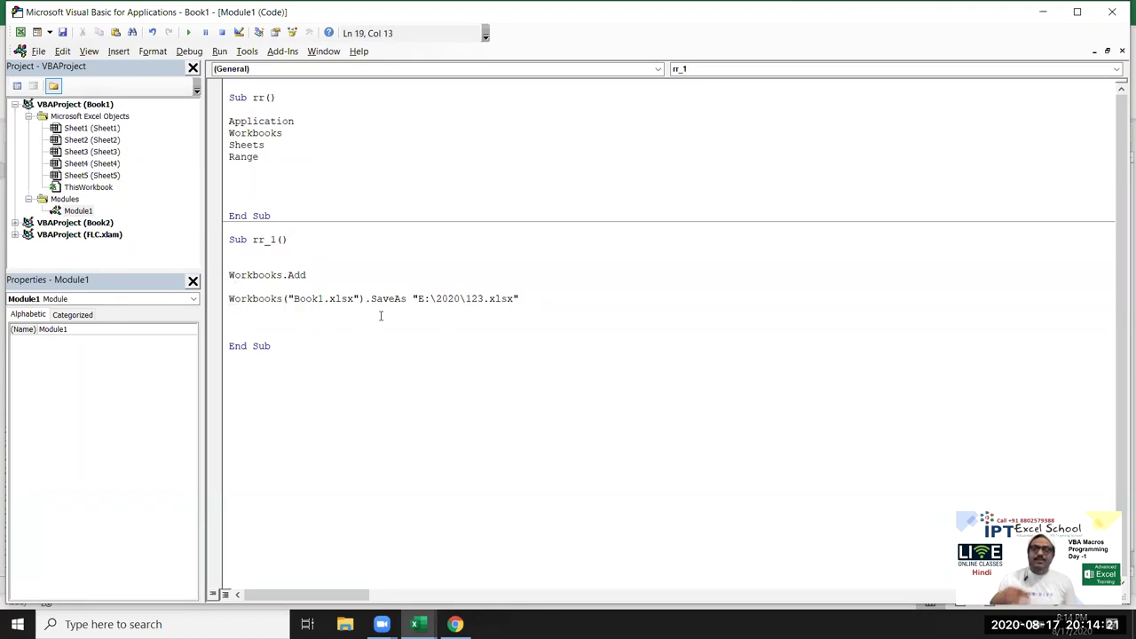
key("Left")
key("Left")
key("Left")
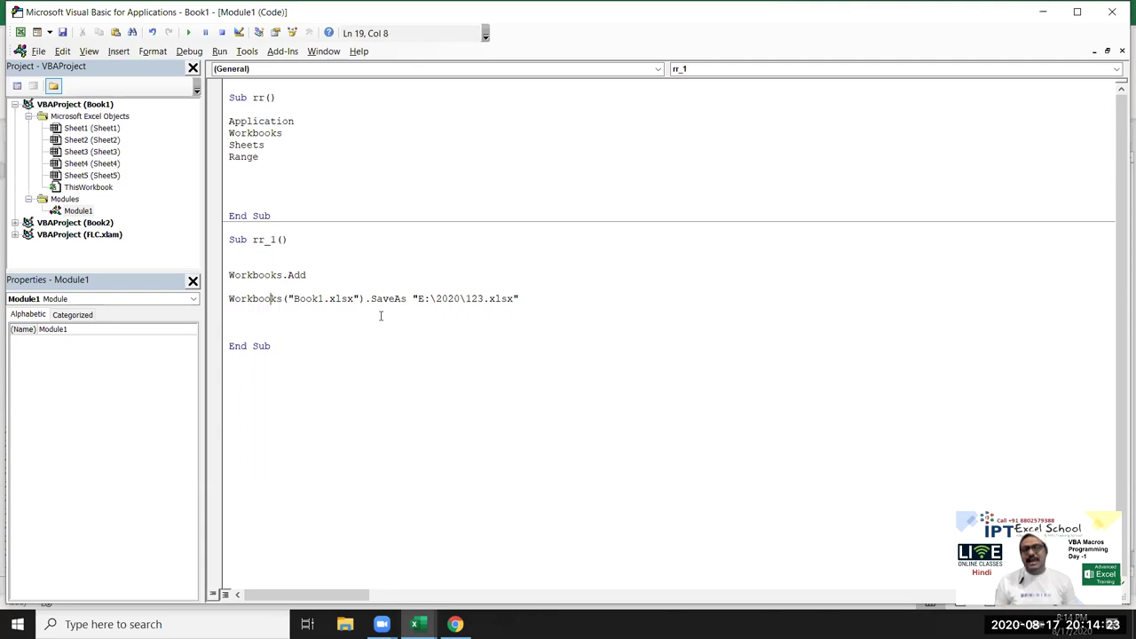
key("Home")
key("shift+Down")
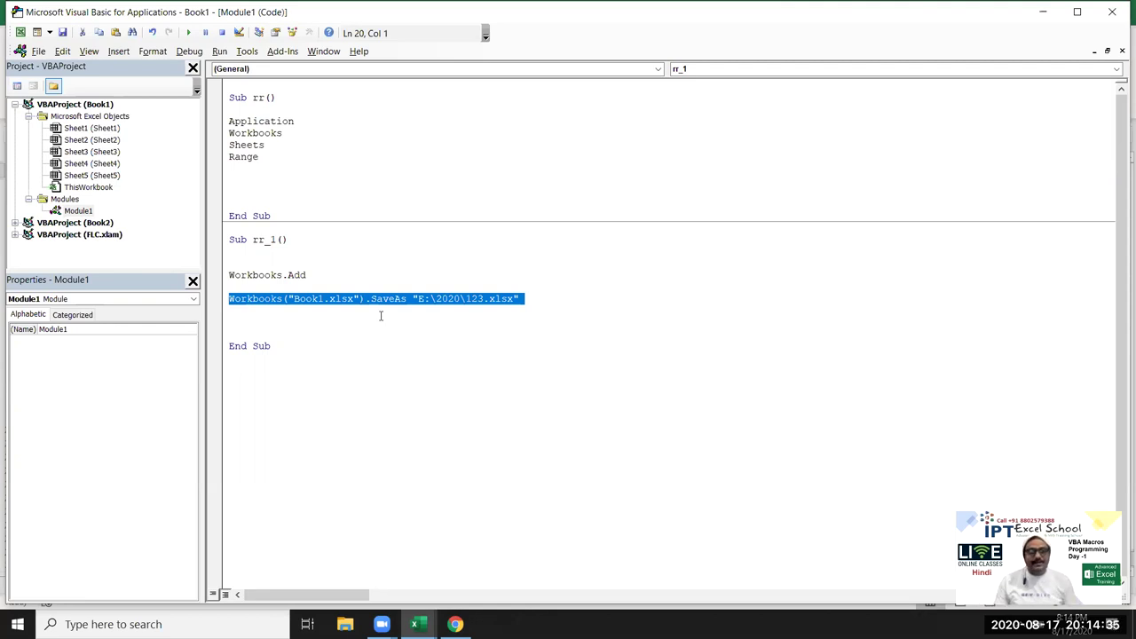
Step: Comment out the Workbooks("Book1.xlsx").SaveAs line with an apostrophe and insert a blank line above it
key("Left")
type("'")
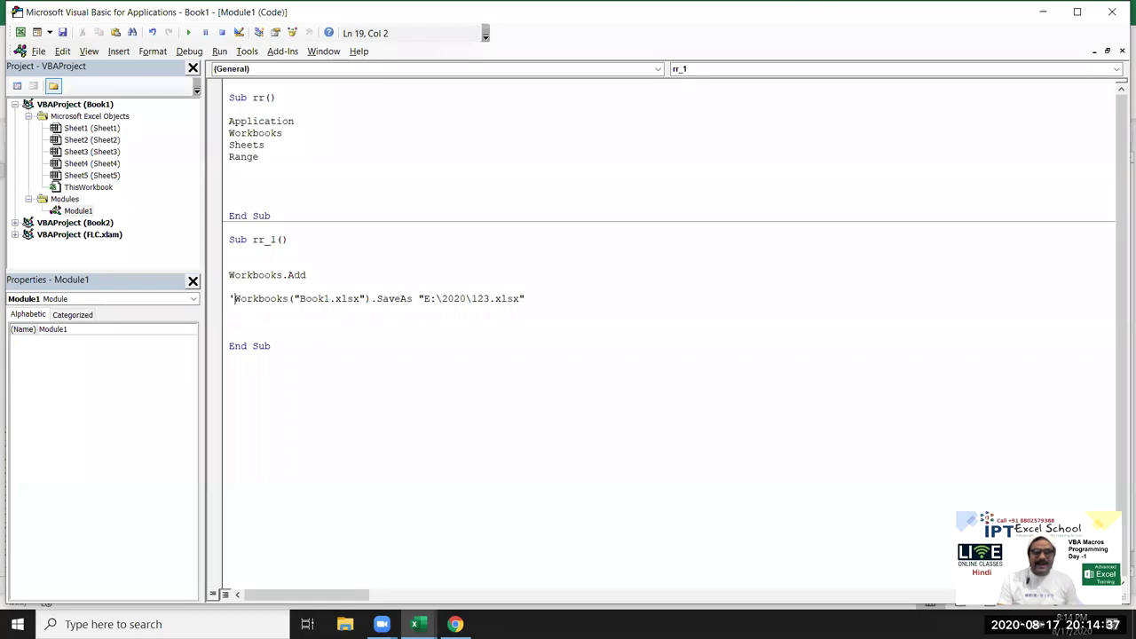
key("Down")
key("Up")
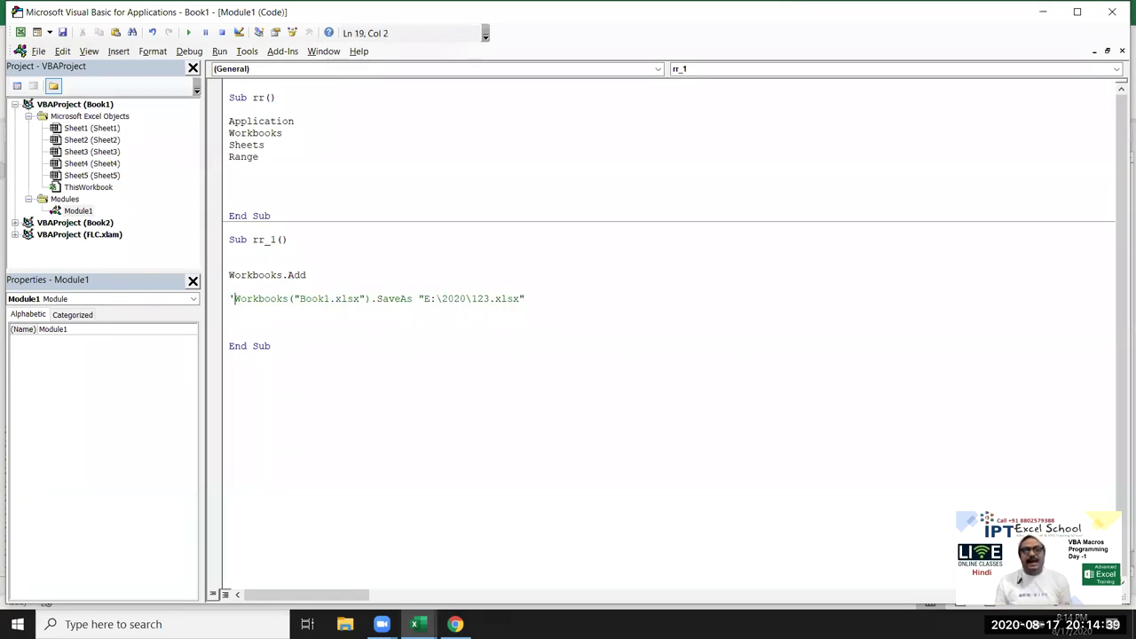
key("shift+Right")
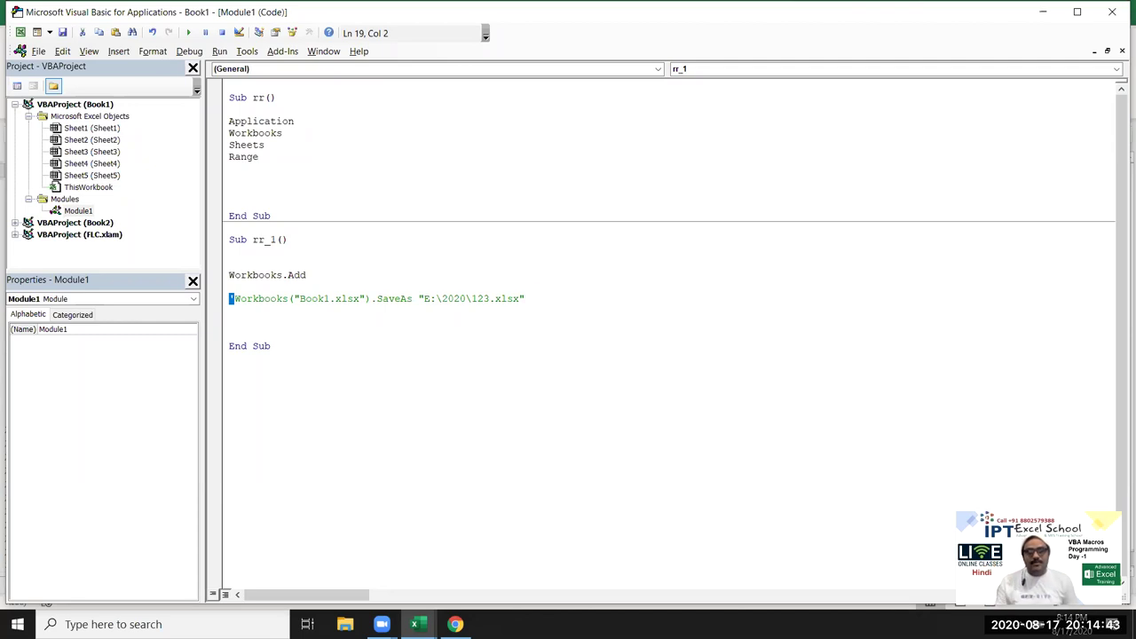
key("shift+Down")
key("Left")
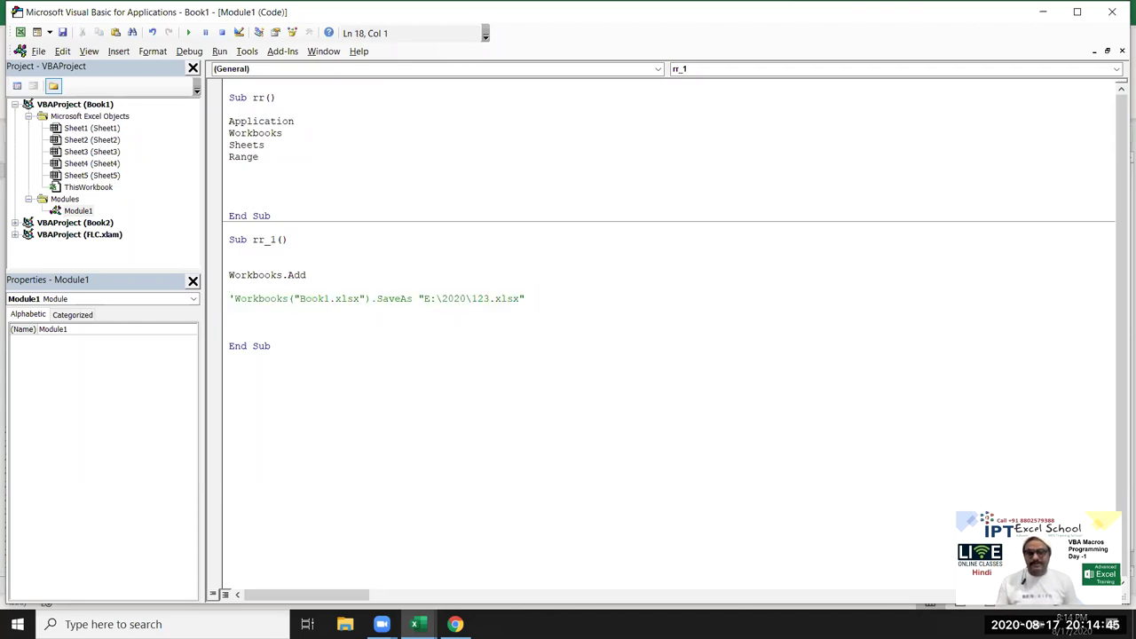
key("Return")
key("Up")
Step: Check the Excel macro list, close it without running anything, and return to the rr_1 code
key("alt+F11")
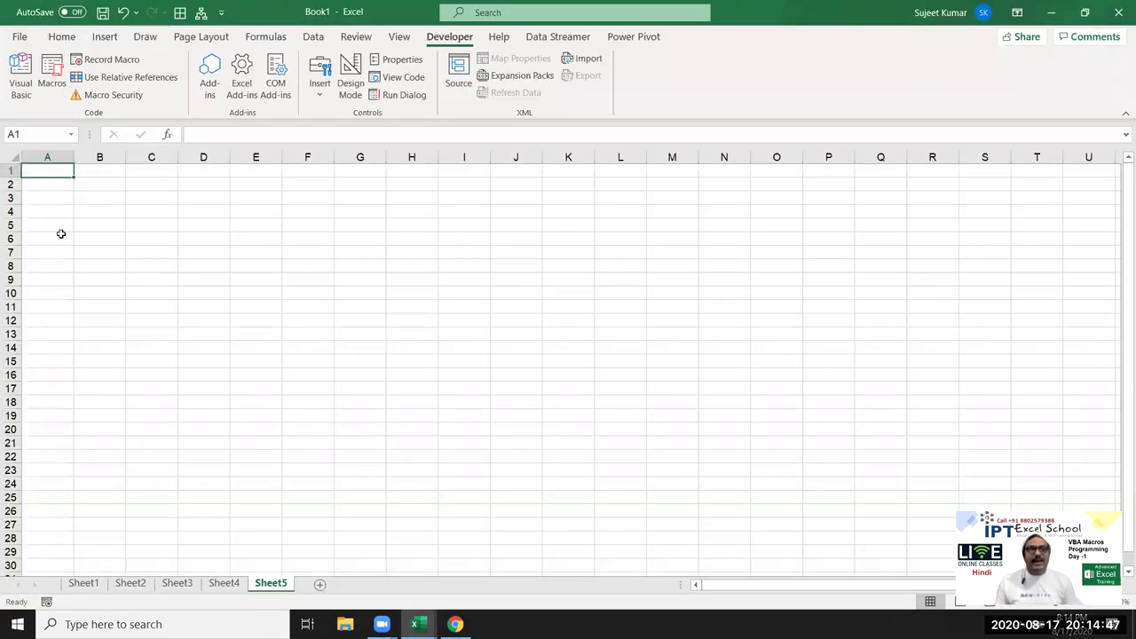
left_click(52, 80)
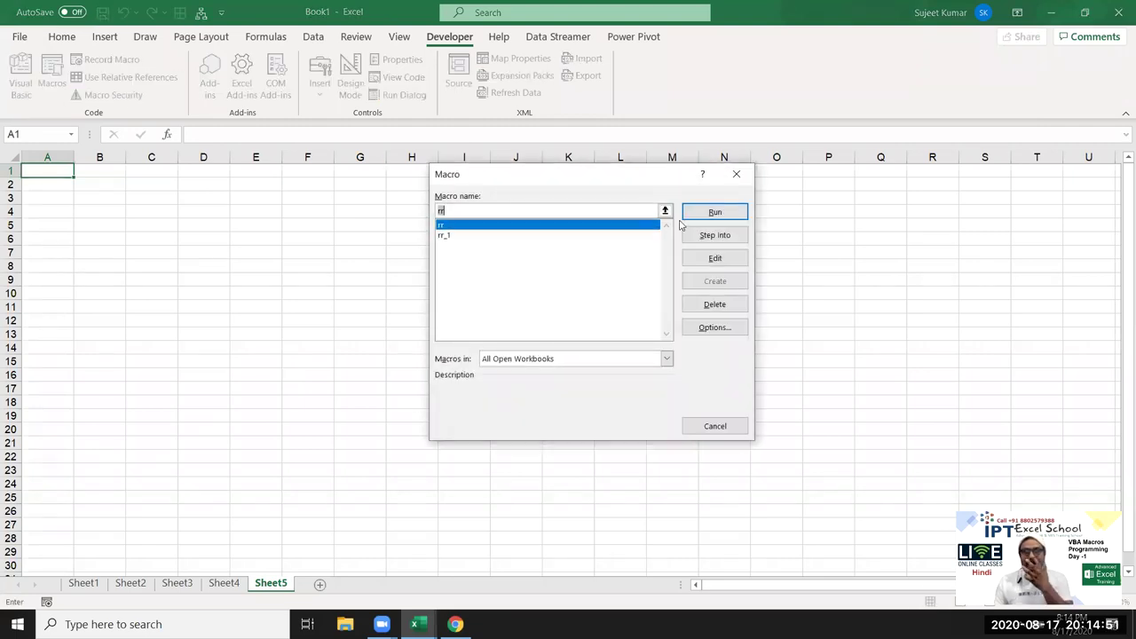
left_click(735, 174)
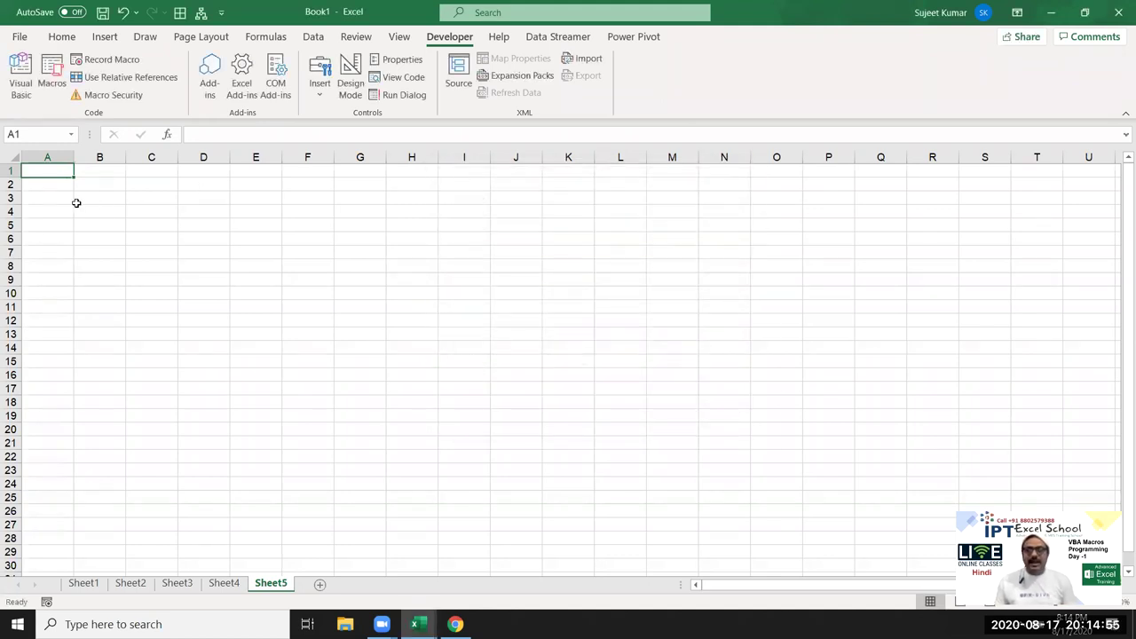
key("alt+F11")
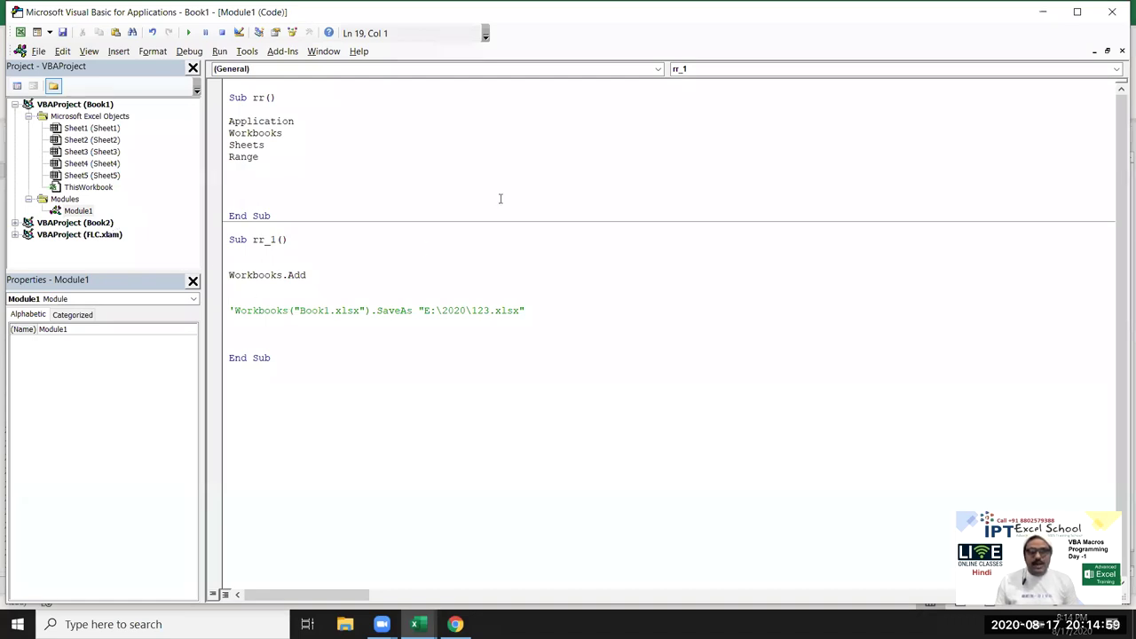
Step: Write ActiveWorkbook.SaveAs "E:\2020\123.xlsx" on the blank line below Workbooks.Add
left_click(241, 285)
type("activeworkbook")
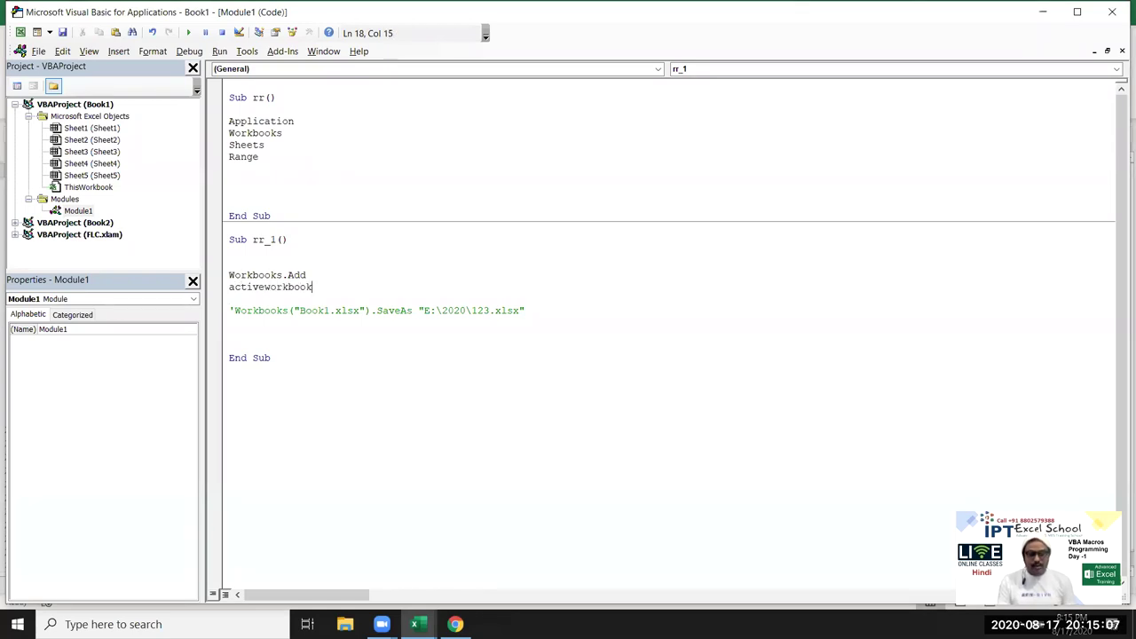
type(".sa")
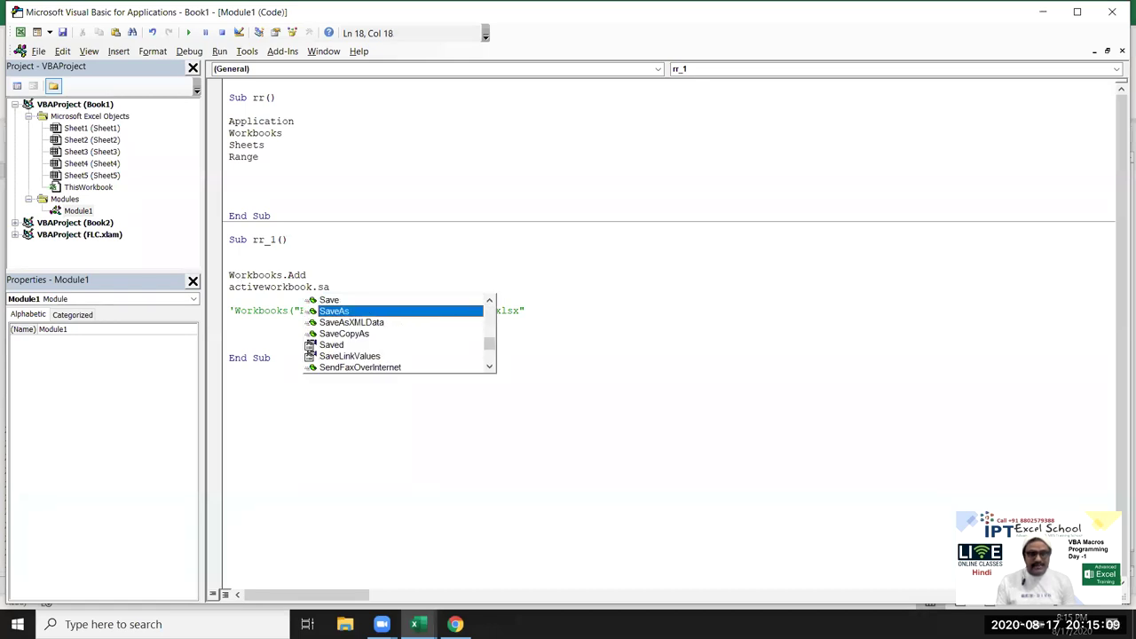
key("Tab")
left_click(355, 349)
left_click_drag(417, 310, 605, 318)
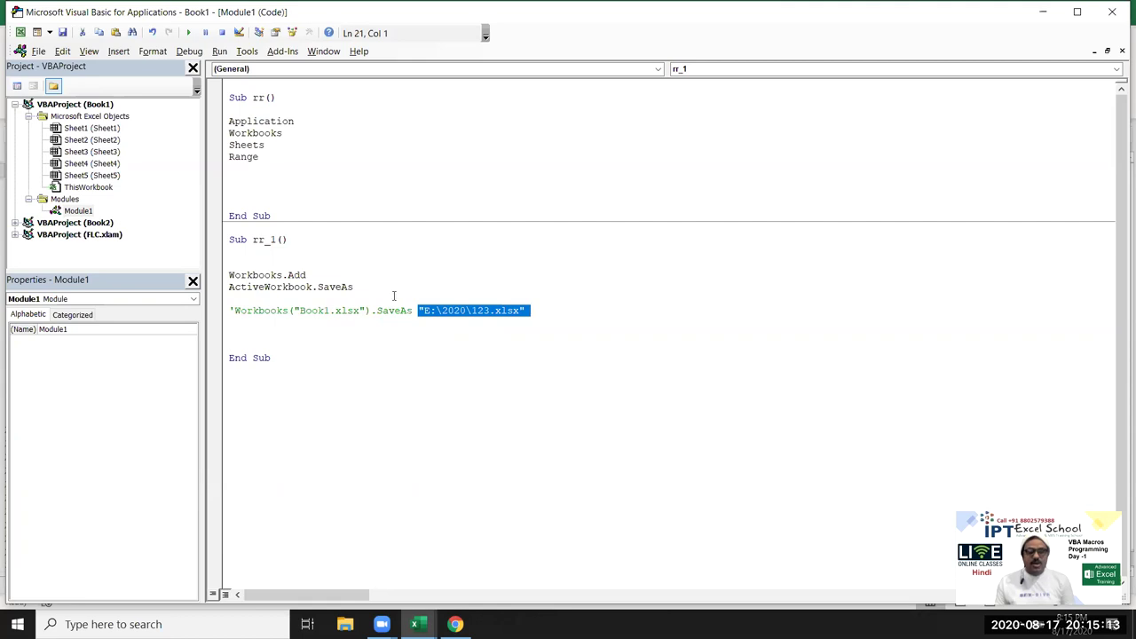
left_click_drag(355, 274, 365, 287)
left_click(366, 289)
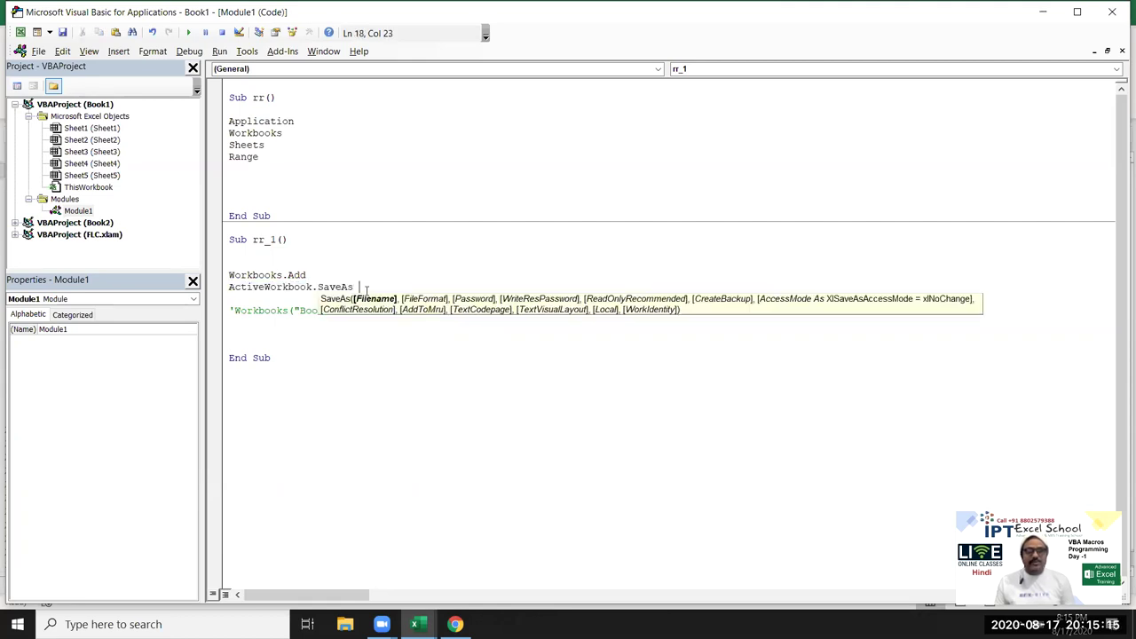
type("\"E:\\2020\\123.xlsx\"")
left_click(335, 380)
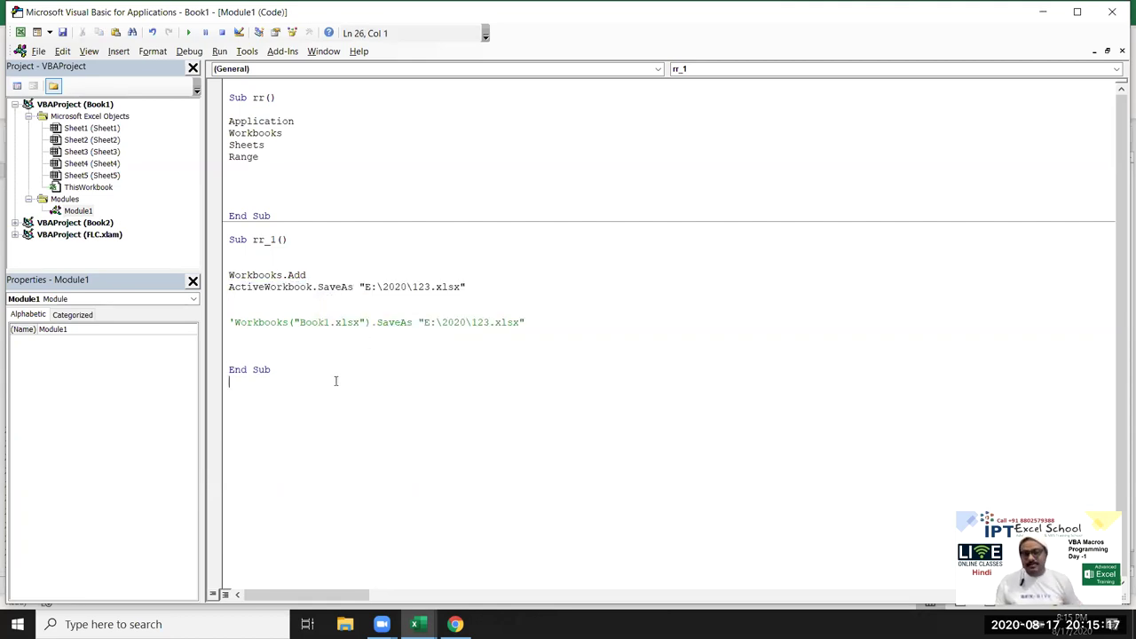
Step: Point out ActiveWorkbook, the 2020 folder and the 123 file name, then open File Explorer
double_click(275, 293)
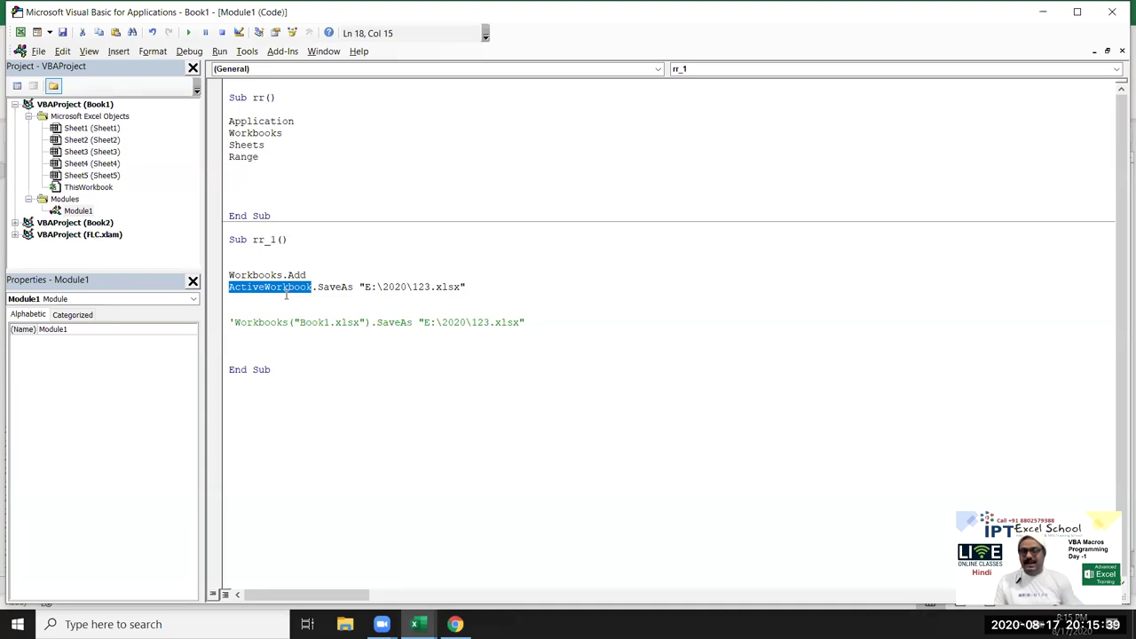
key("Right")
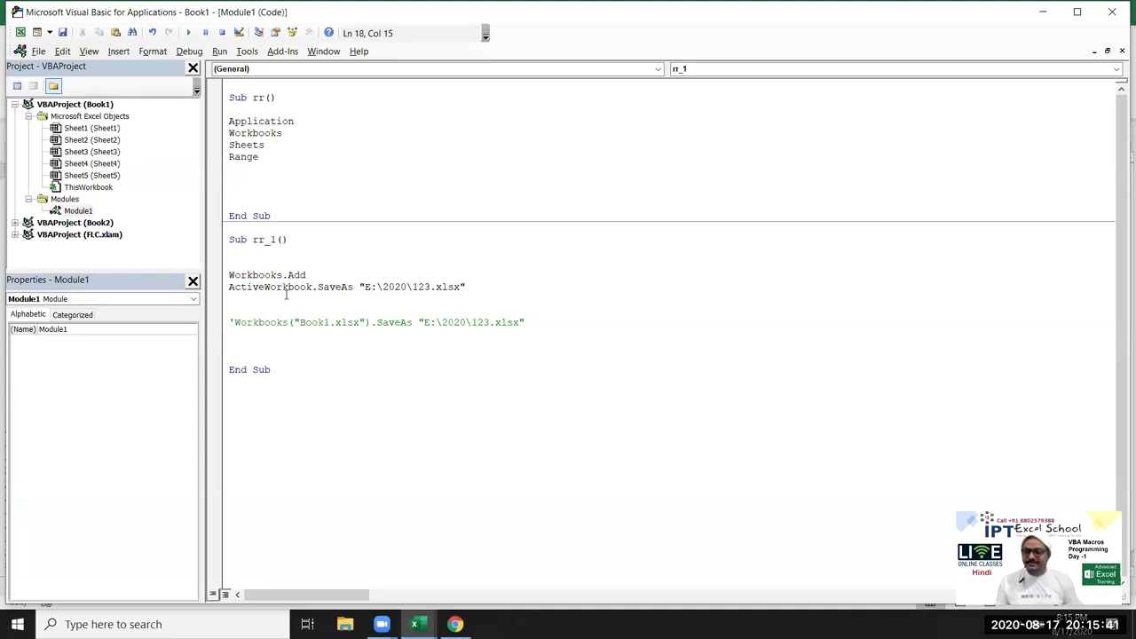
key("alt+F11")
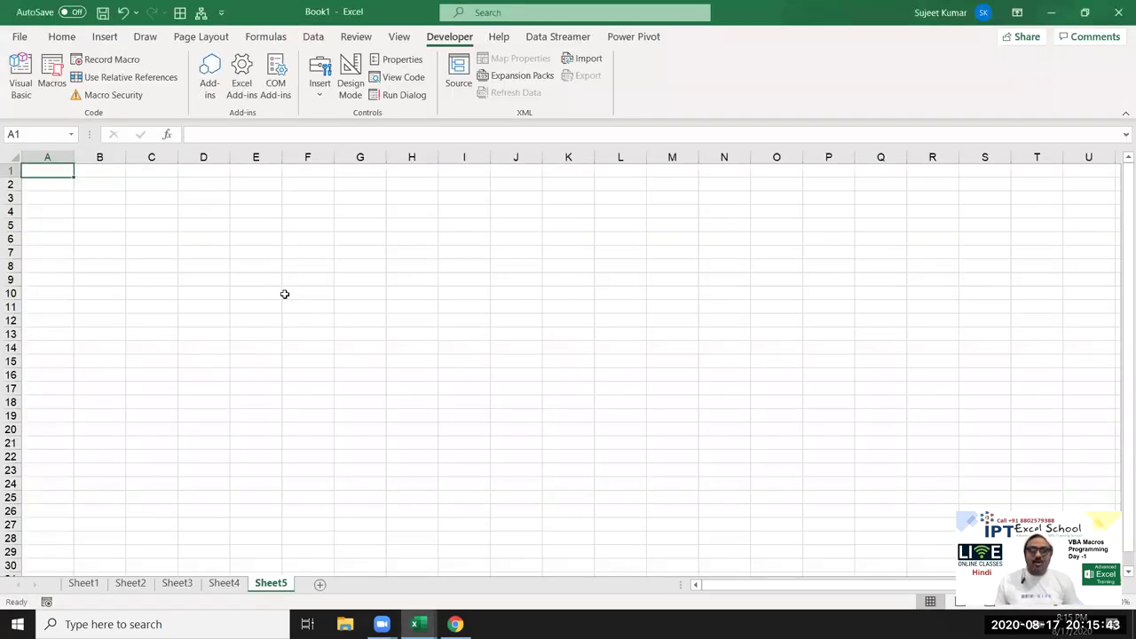
key("alt+F11")
left_click_drag(382, 287, 403, 290)
double_click(420, 289)
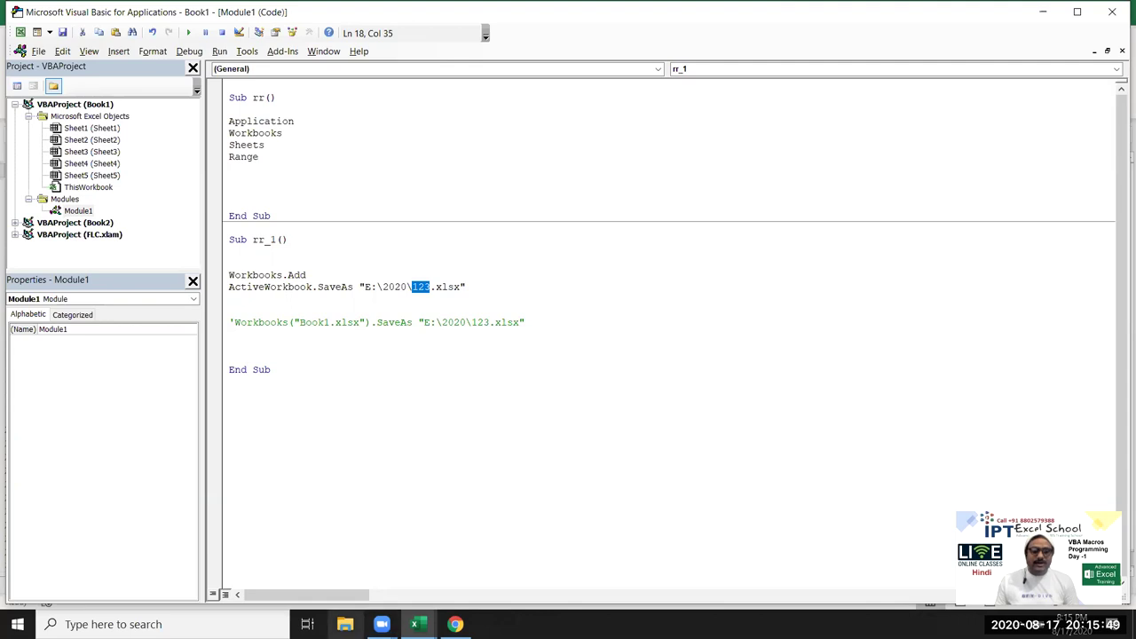
left_click(345, 624)
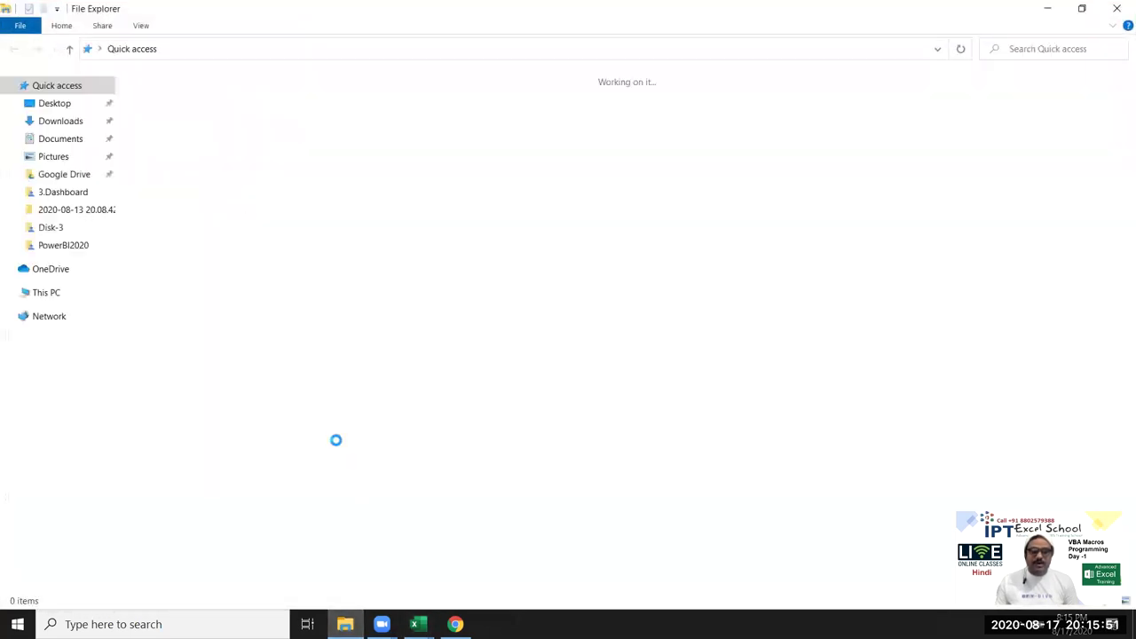
Step: Browse from Desktop to New Volume (E:) to find the 2020 folder, then return to the VBA editor
double_click(199, 114)
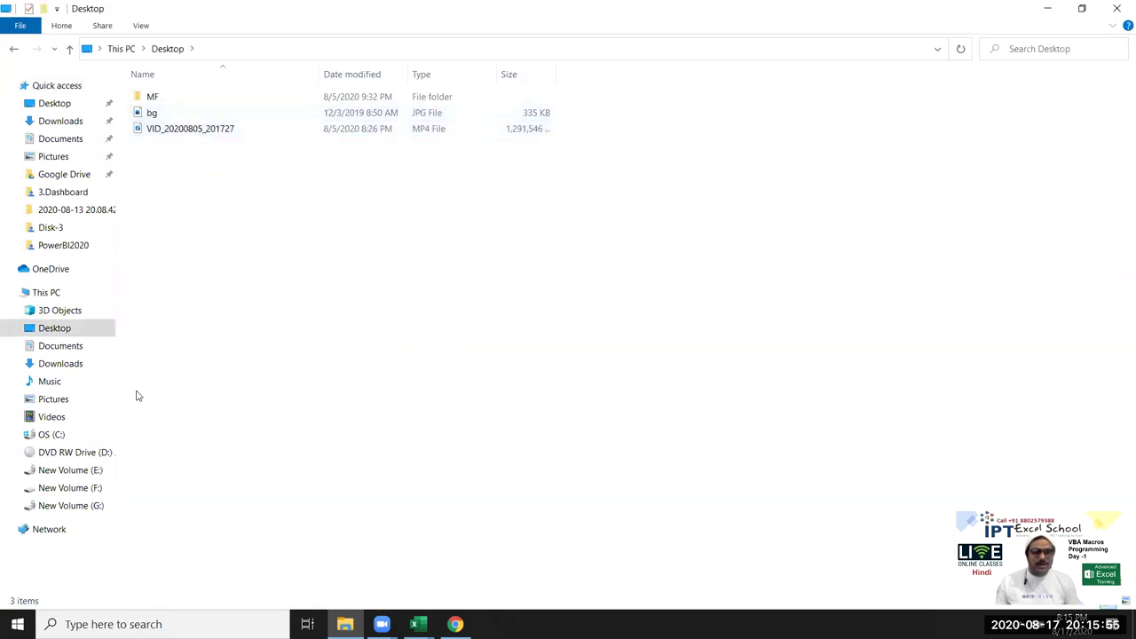
mouse_move(58, 399)
left_click(72, 474)
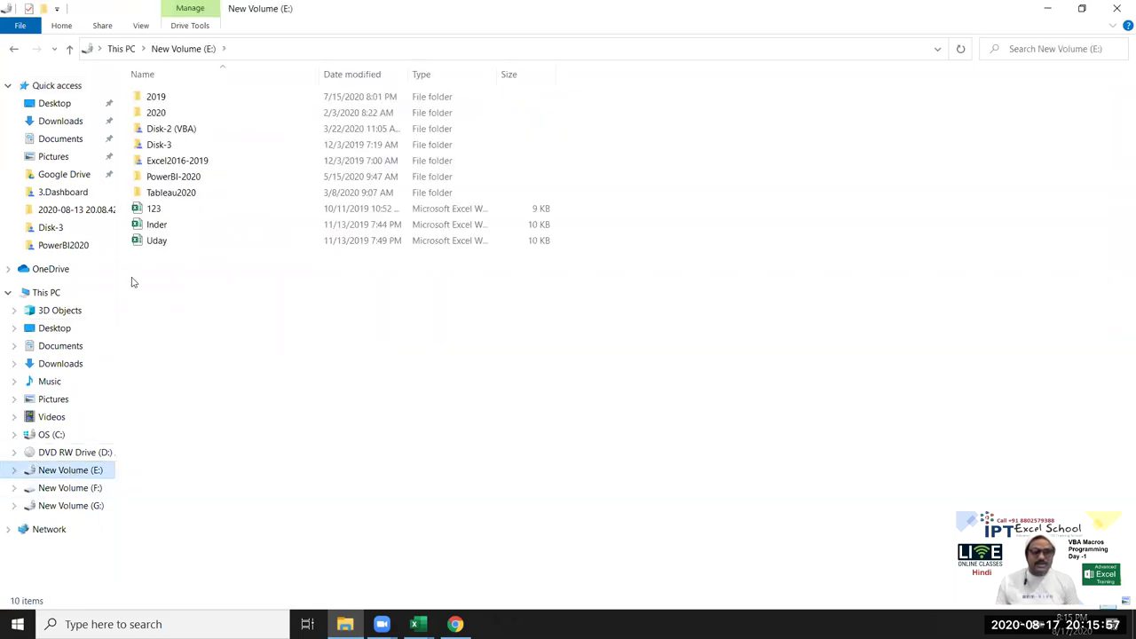
key("alt+Tab")
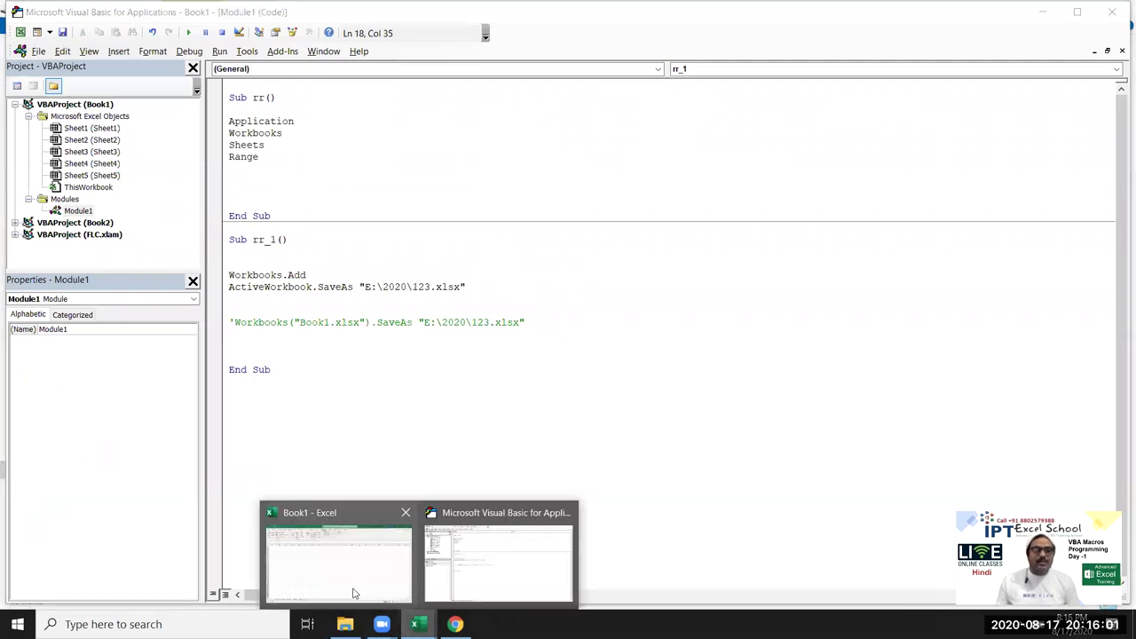
Step: Run the rr_1 macro from Book1's macro list
mouse_move(415, 623)
left_click(355, 590)
left_click(52, 98)
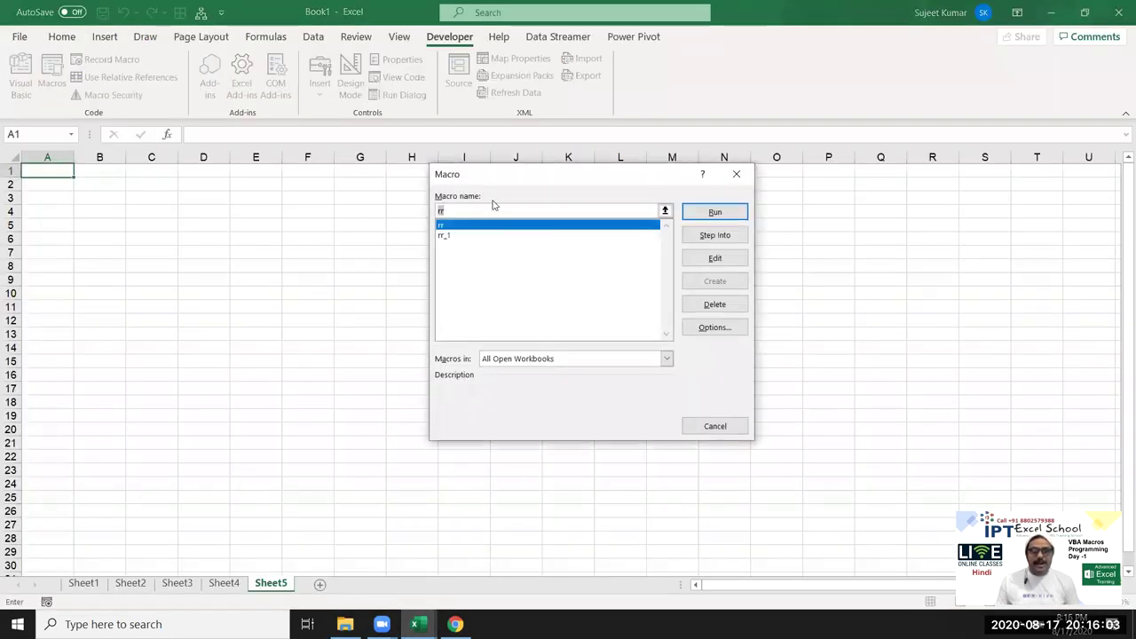
left_click(449, 234)
left_click(723, 216)
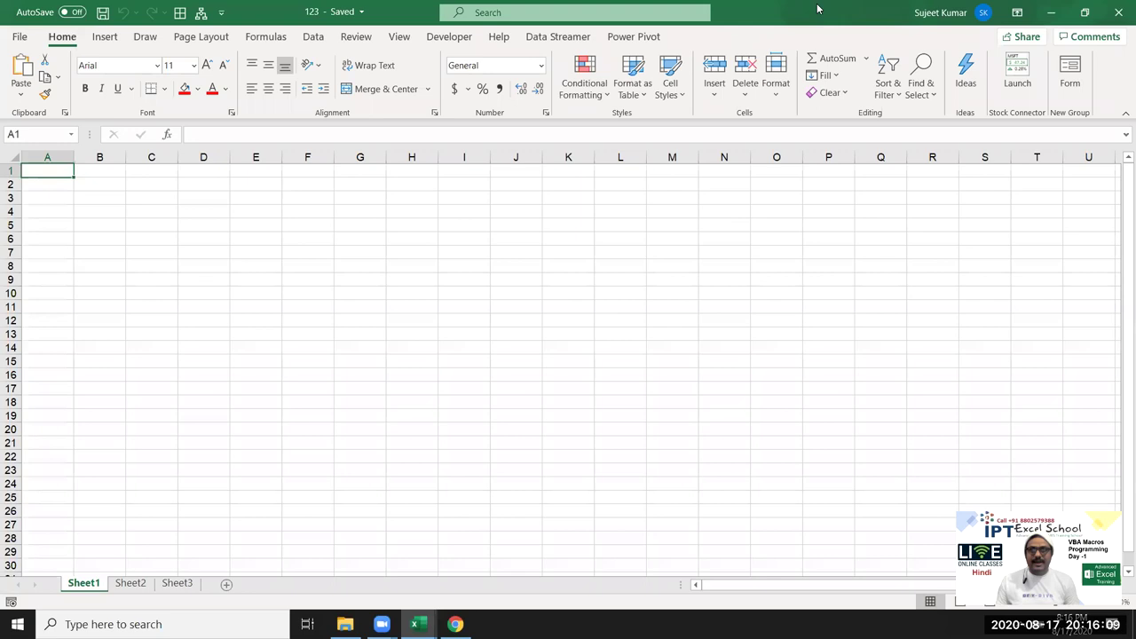
Step: Close the new 123 workbook and open the E:\2020 folder in File Explorer
double_click(818, 15)
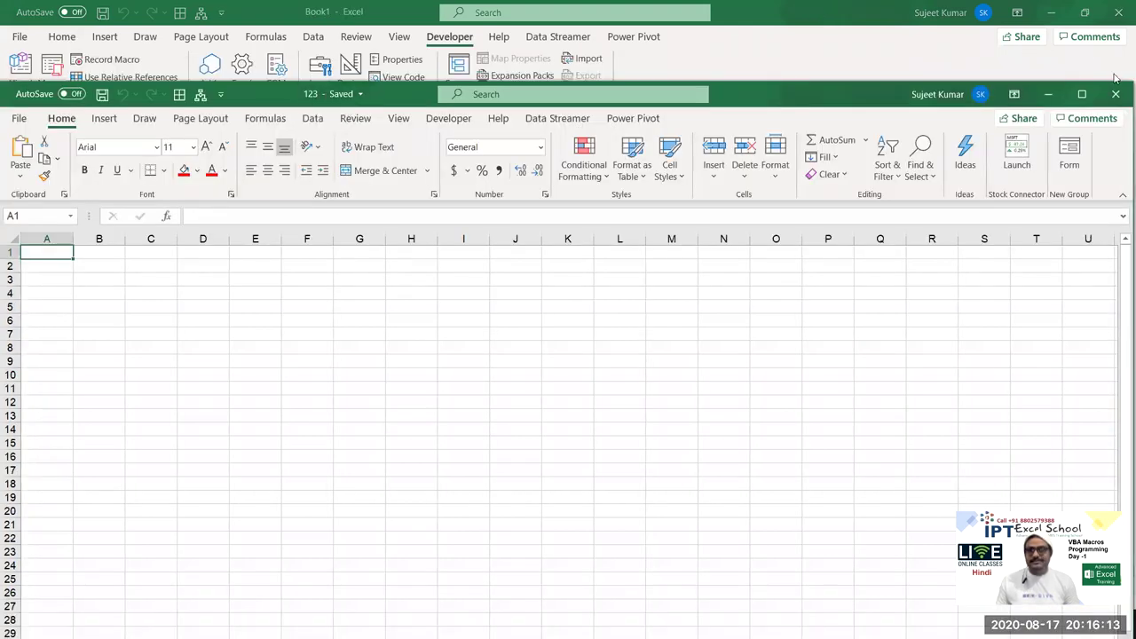
left_click(1115, 94)
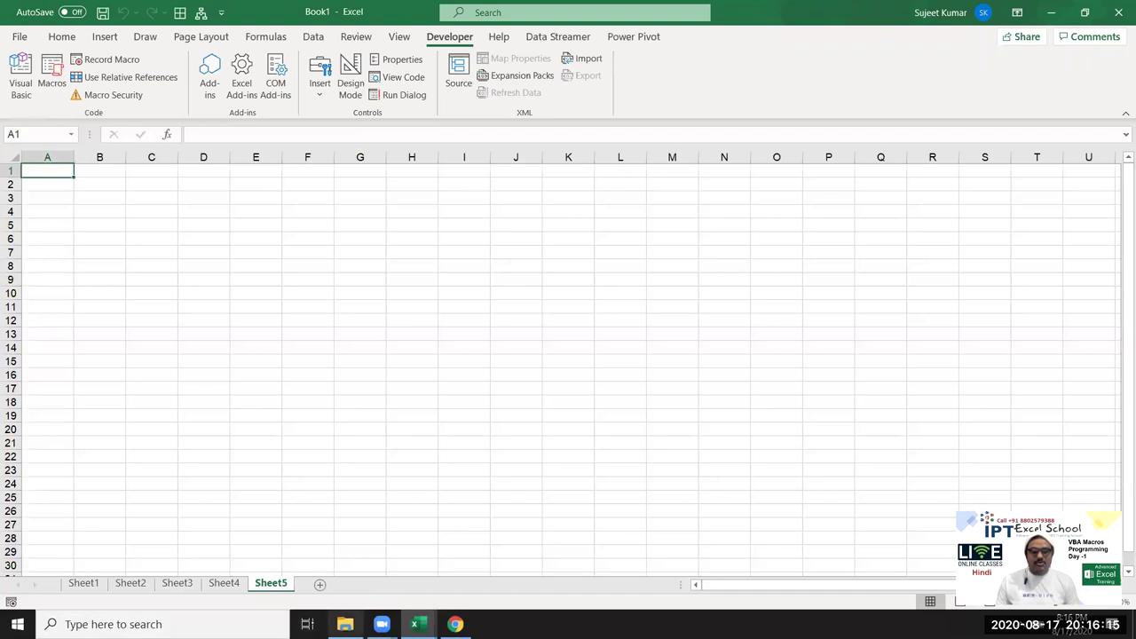
left_click(345, 624)
double_click(169, 116)
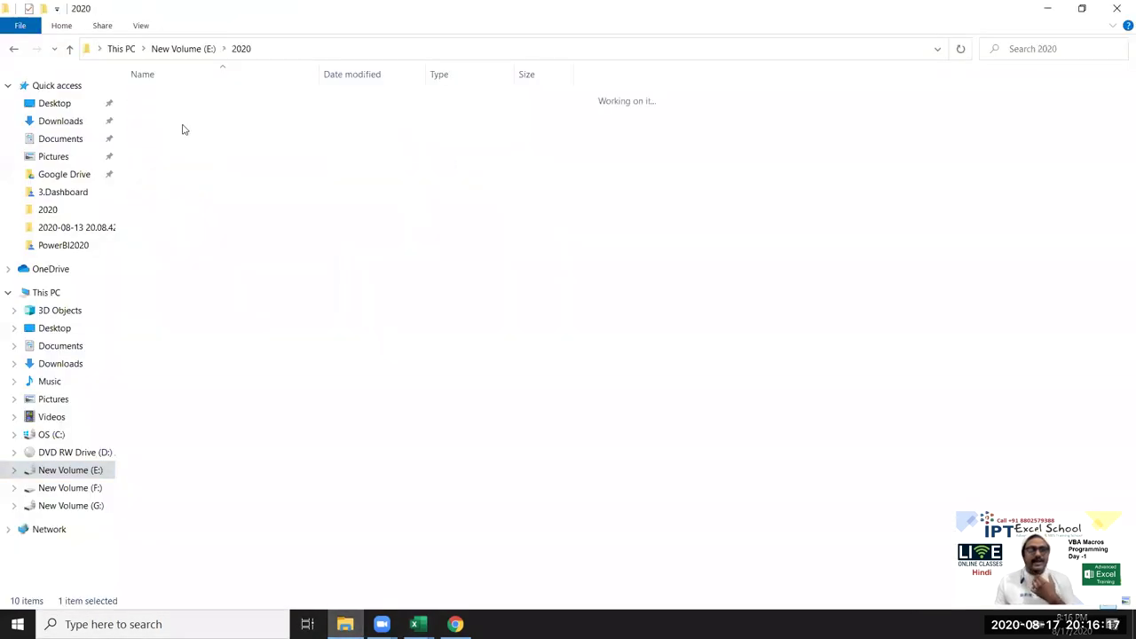
Step: Permanently delete the 123 file from E:\2020 with Shift+Delete, then return to the VBA editor
left_click(167, 130)
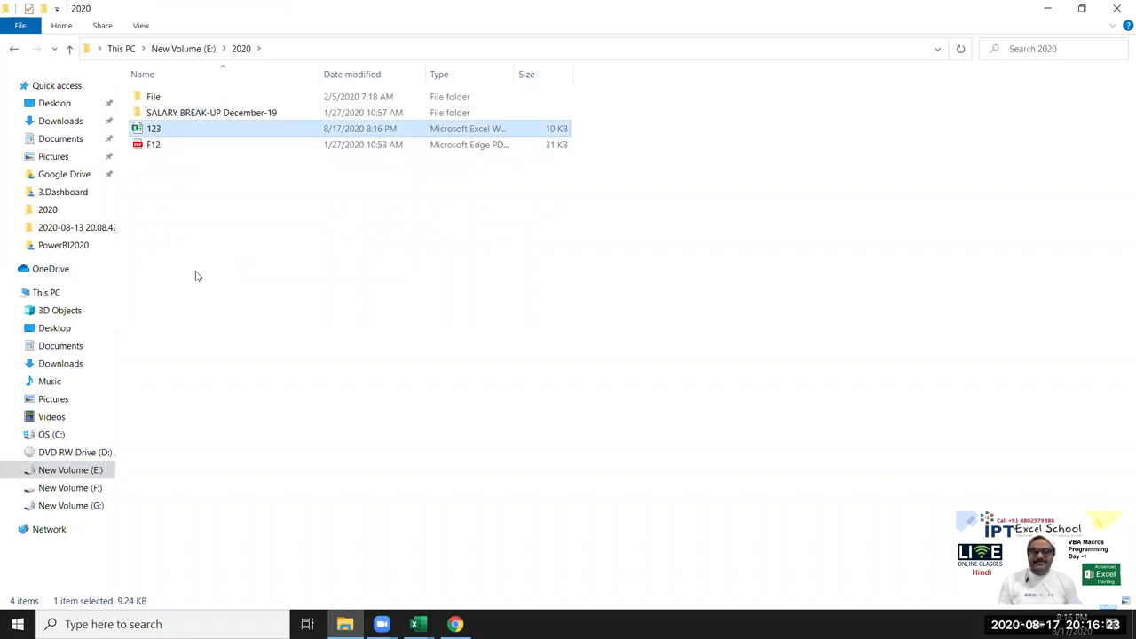
key("shift+Delete")
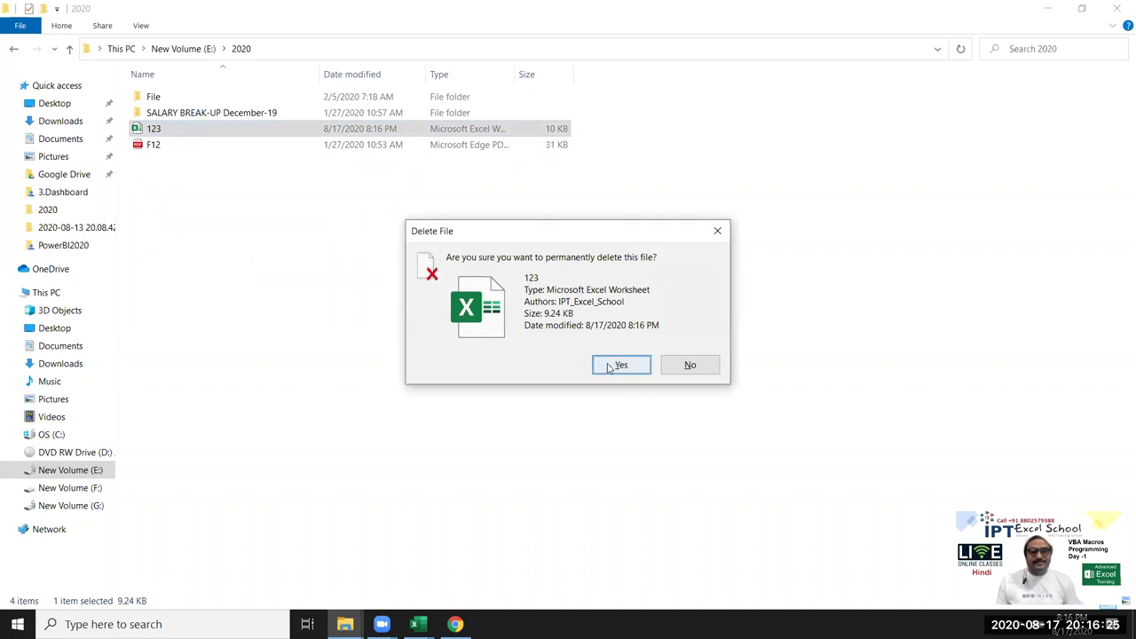
left_click(620, 364)
key("alt+Tab")
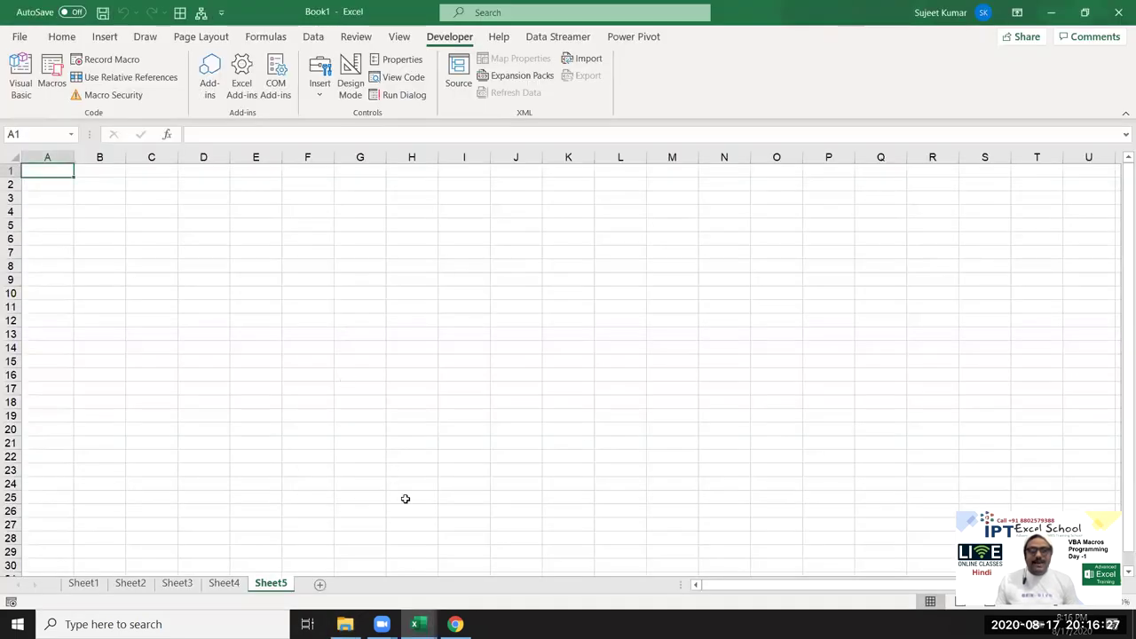
key("alt+Tab")
key("alt+Tab")
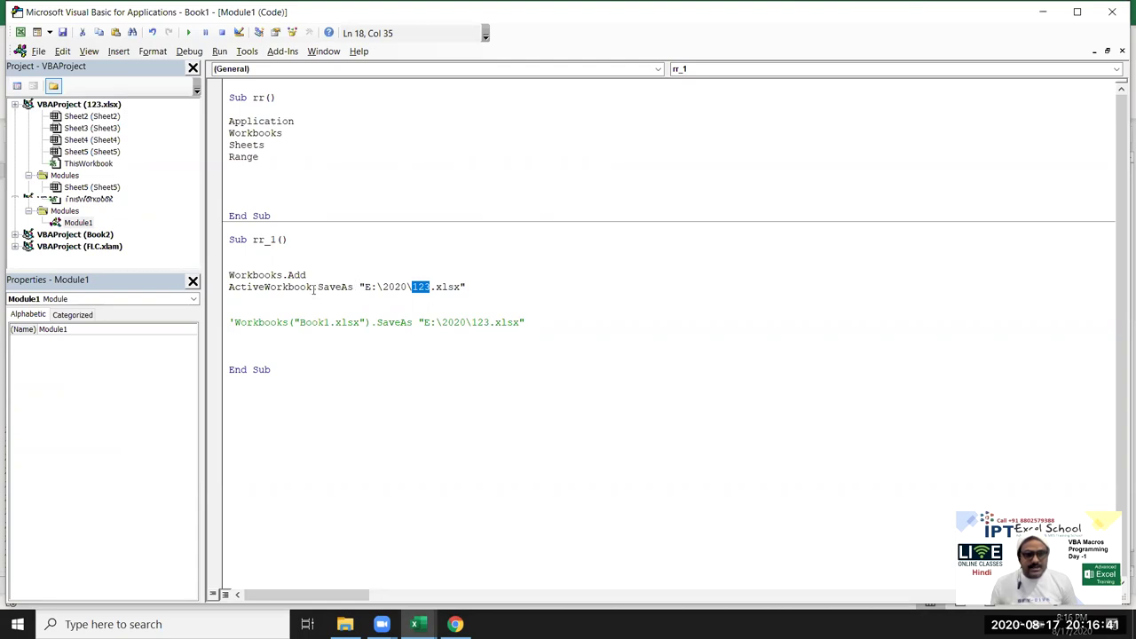
Step: Append .SaveAs "E:\2020\123.xlsx" directly to the Workbooks.Add line
left_click_drag(312, 288, 489, 286)
key("ctrl+c")
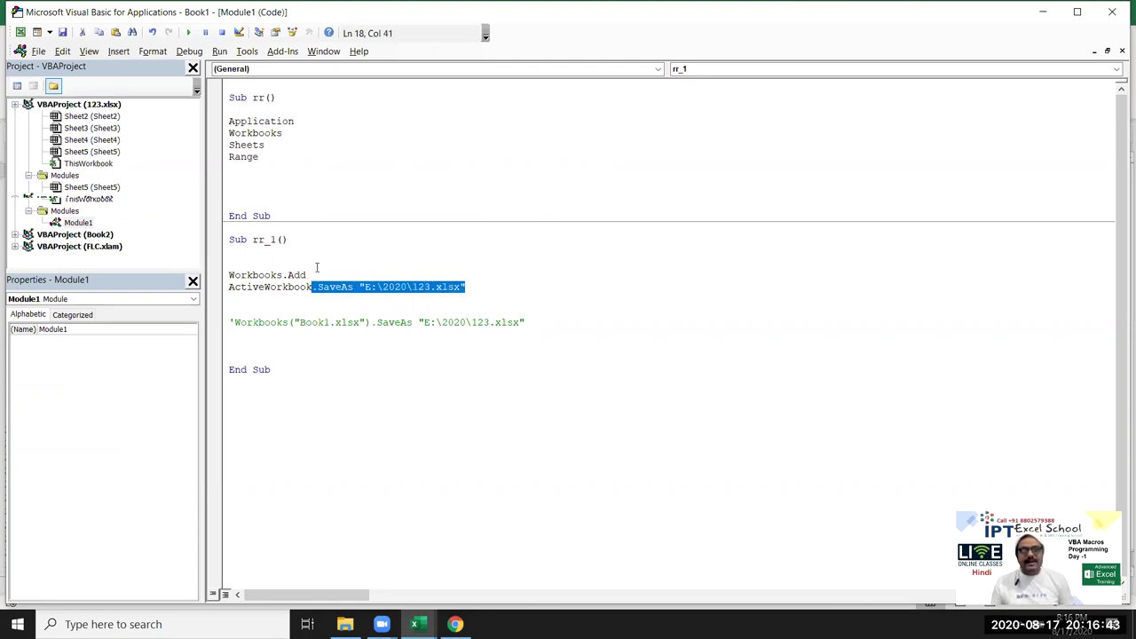
left_click(316, 266)
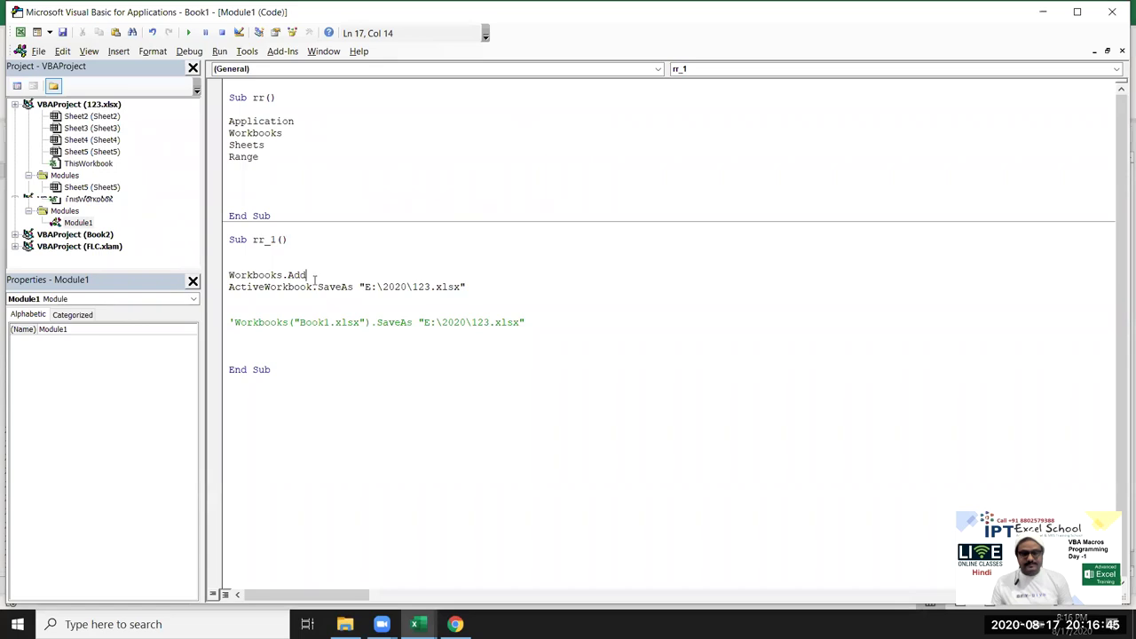
key("ctrl+v")
Step: Comment out the ActiveWorkbook.SaveAs line and highlight the file path string
left_click(230, 287)
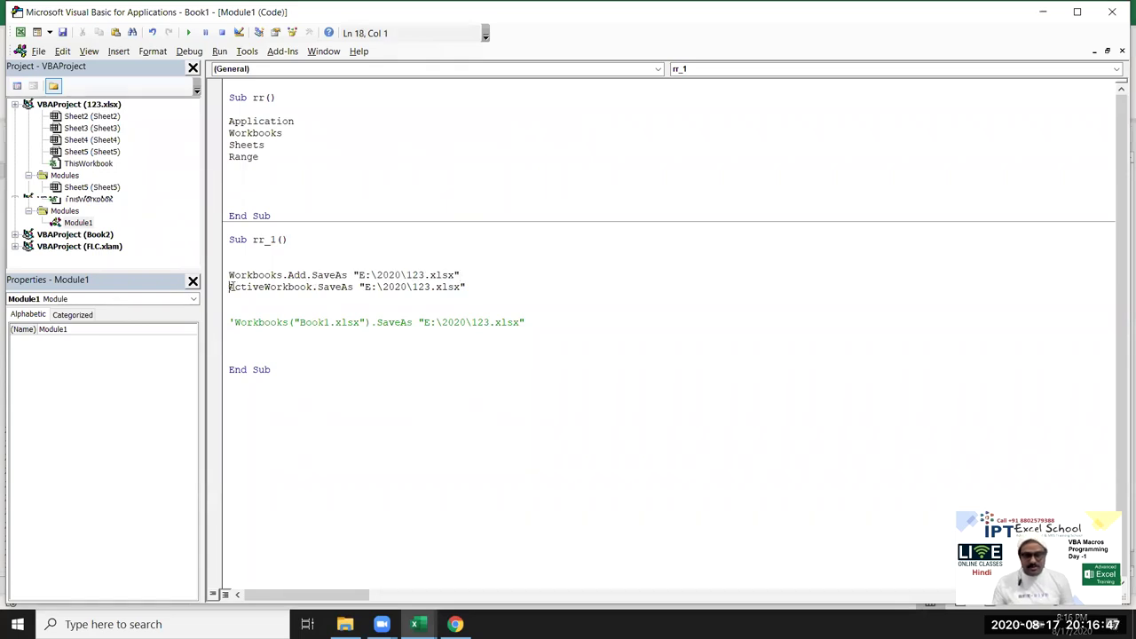
key("Return")
type("'")
key("Up")
key("Up")
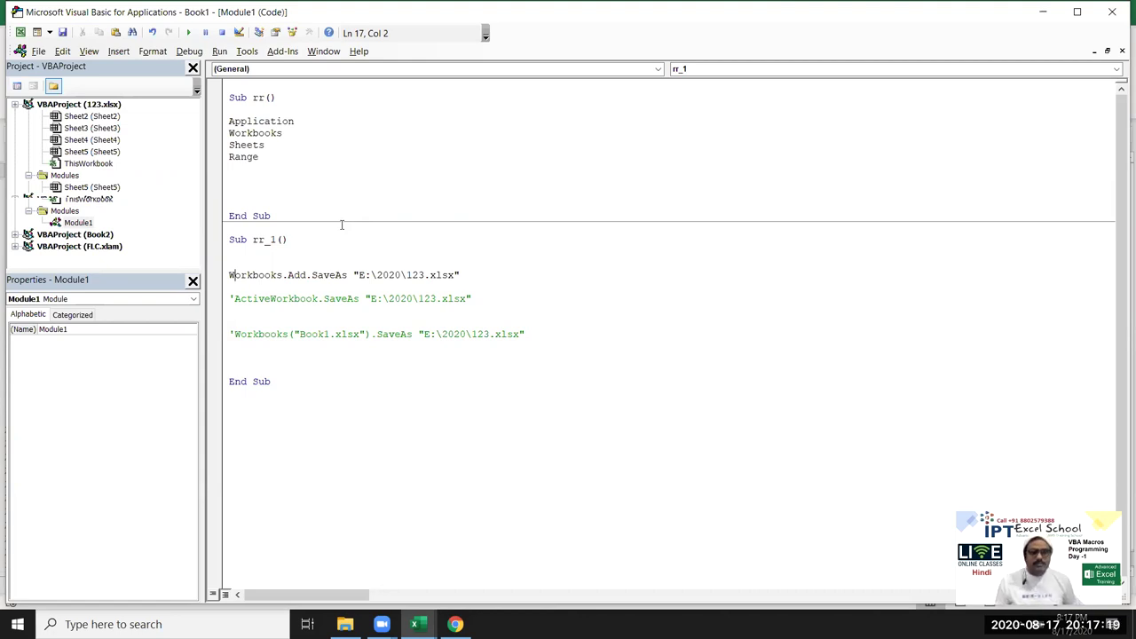
left_click_drag(353, 275, 465, 263)
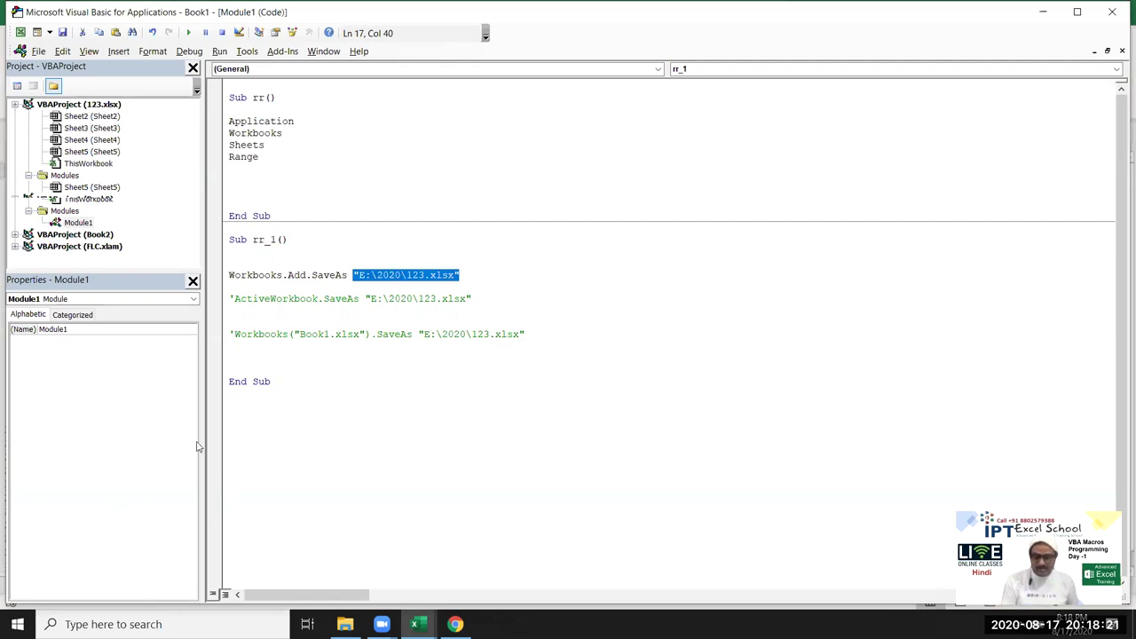
left_click(298, 275)
double_click(298, 275)
double_click(328, 275)
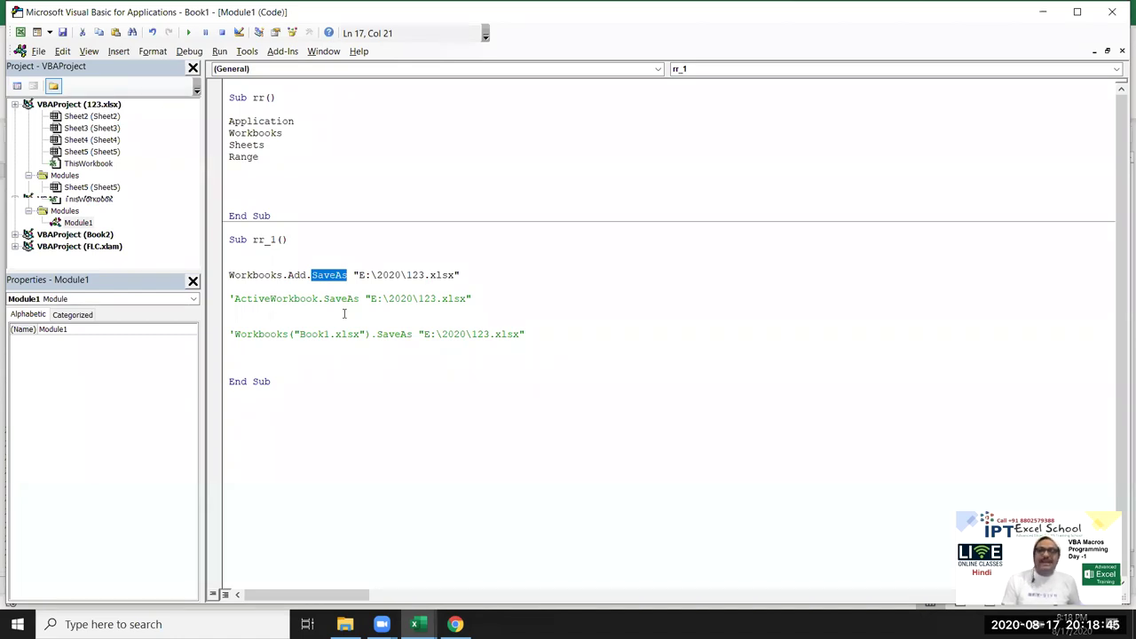
key("Left")
key("Left")
key("Right")
key("Right")
key("Right")
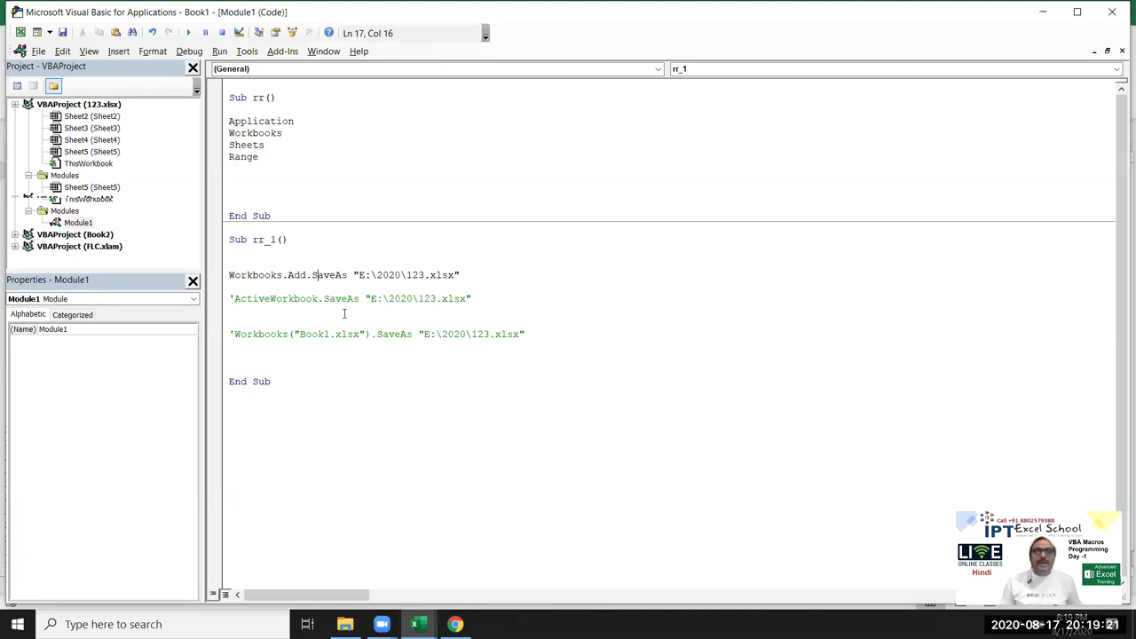
double_click(262, 298)
double_click(254, 333)
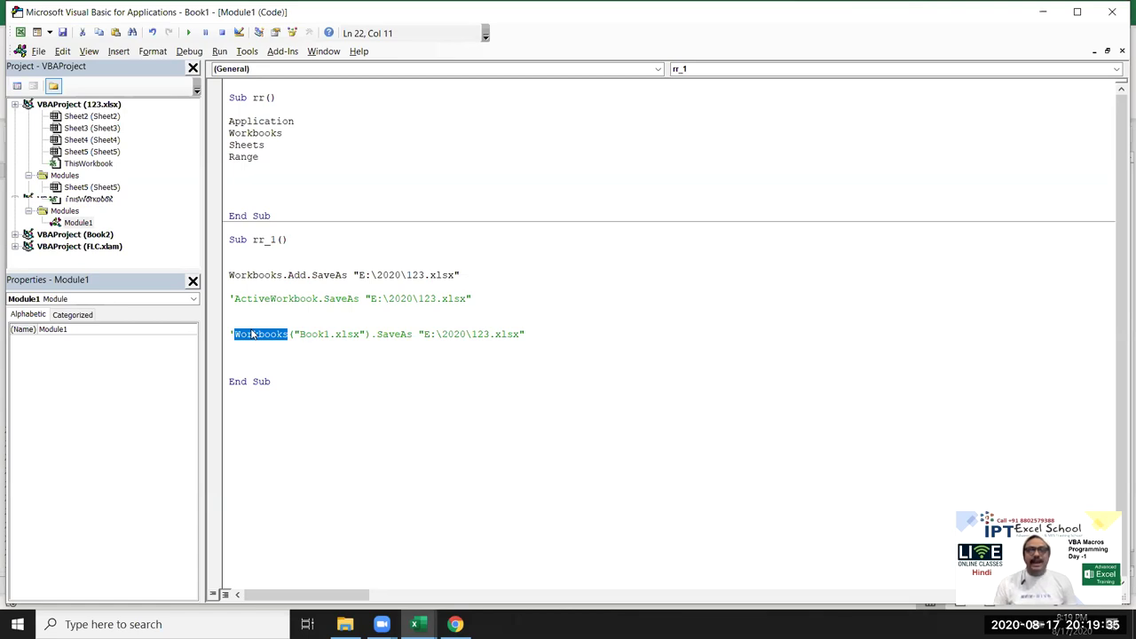
left_click(309, 275)
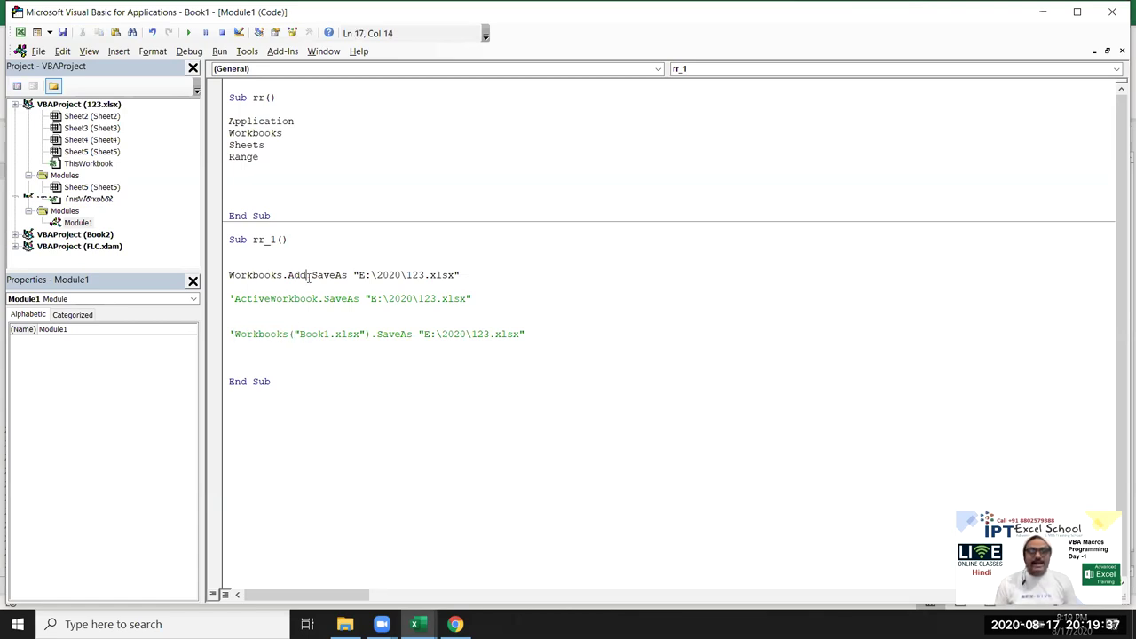
left_click_drag(309, 275, 487, 276)
key("ctrl+c")
key("Down")
key("Down")
key("Home")
key("Delete")
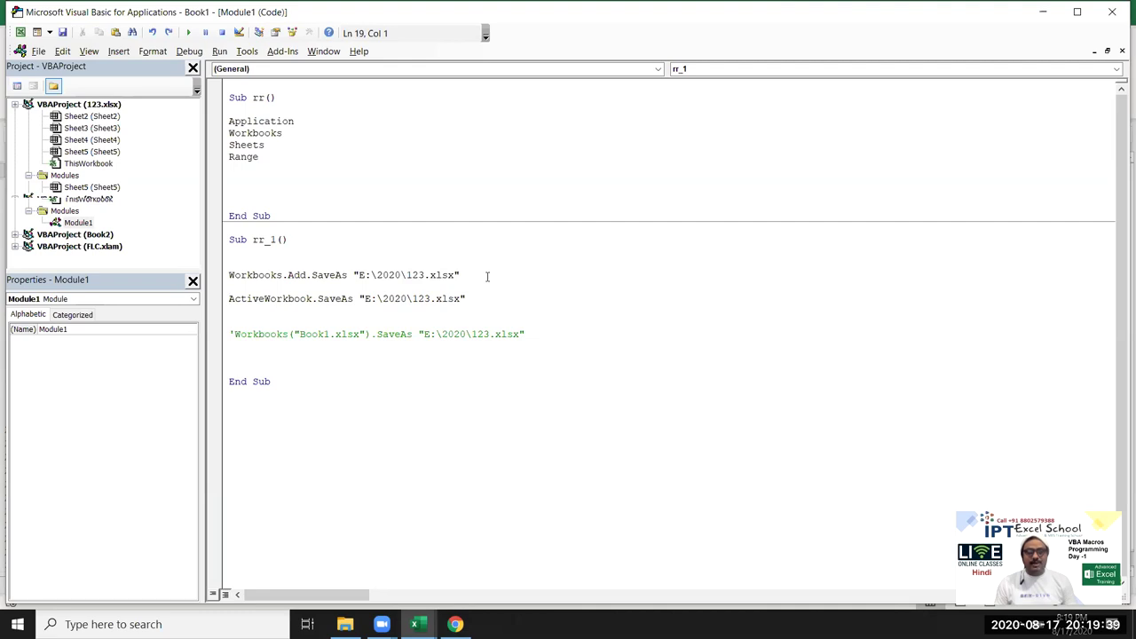
key("BackSpace")
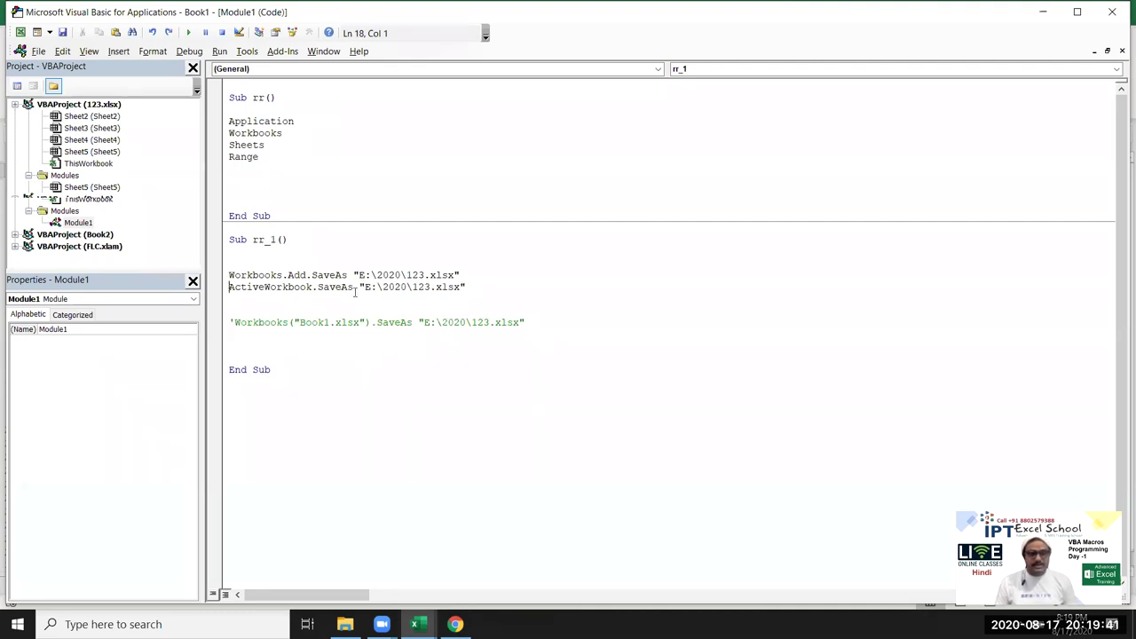
left_click(220, 289)
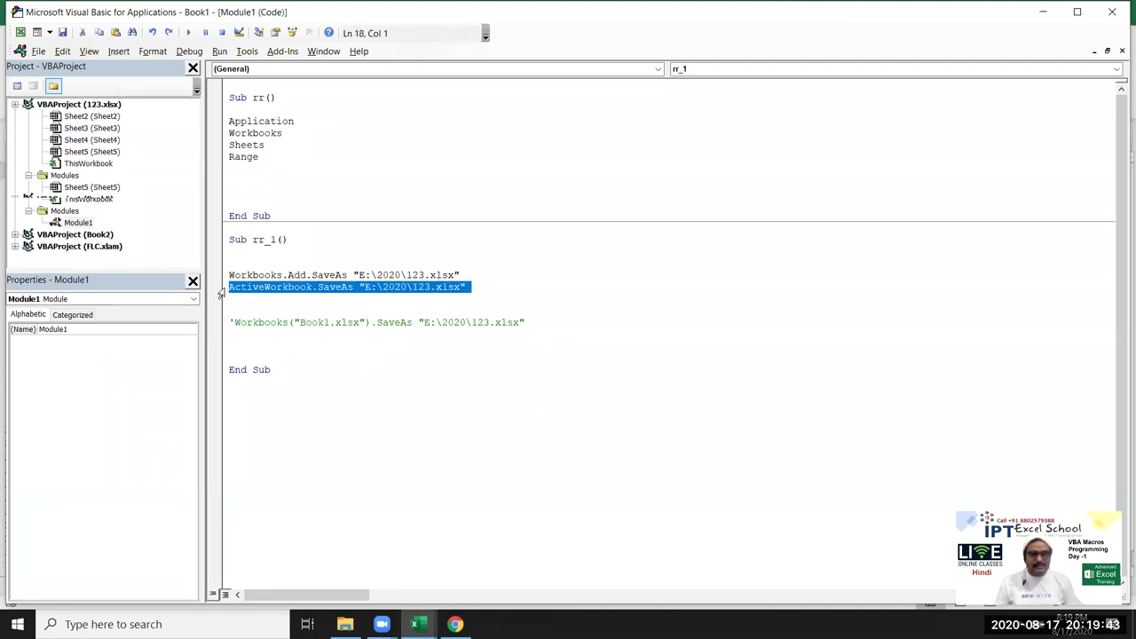
key("Home")
type("'")
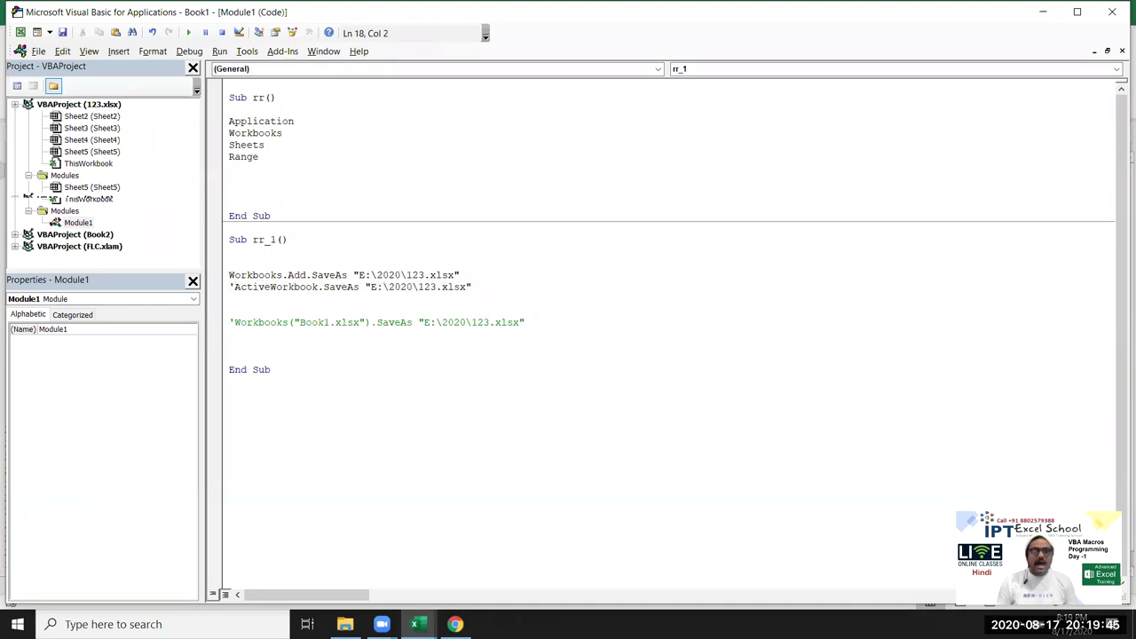
key("Return")
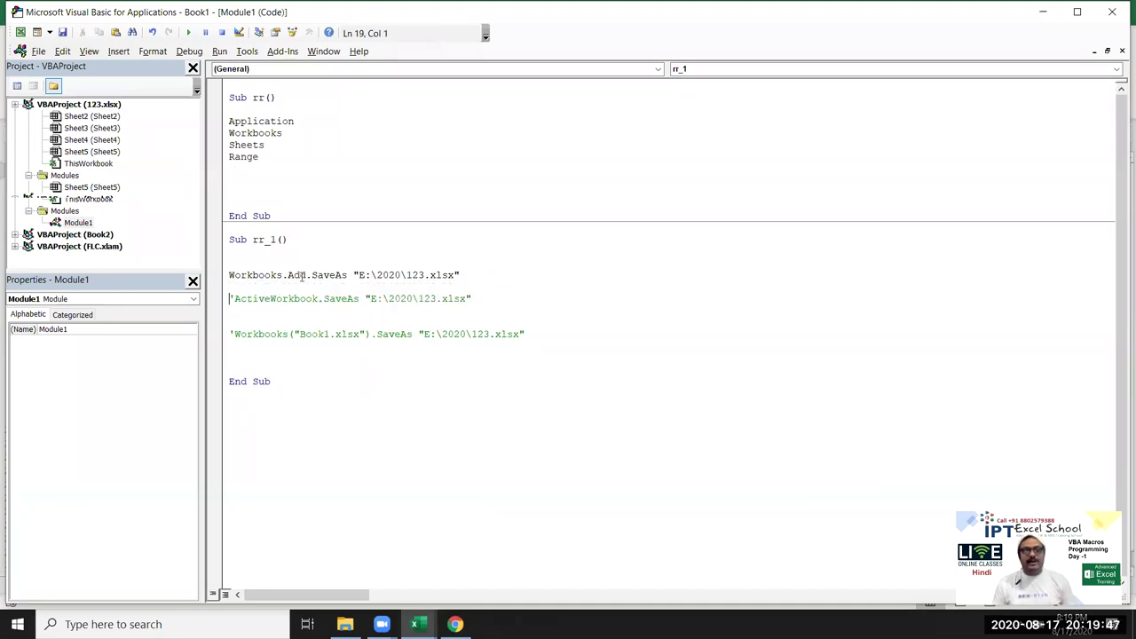
left_click_drag(305, 274, 462, 278)
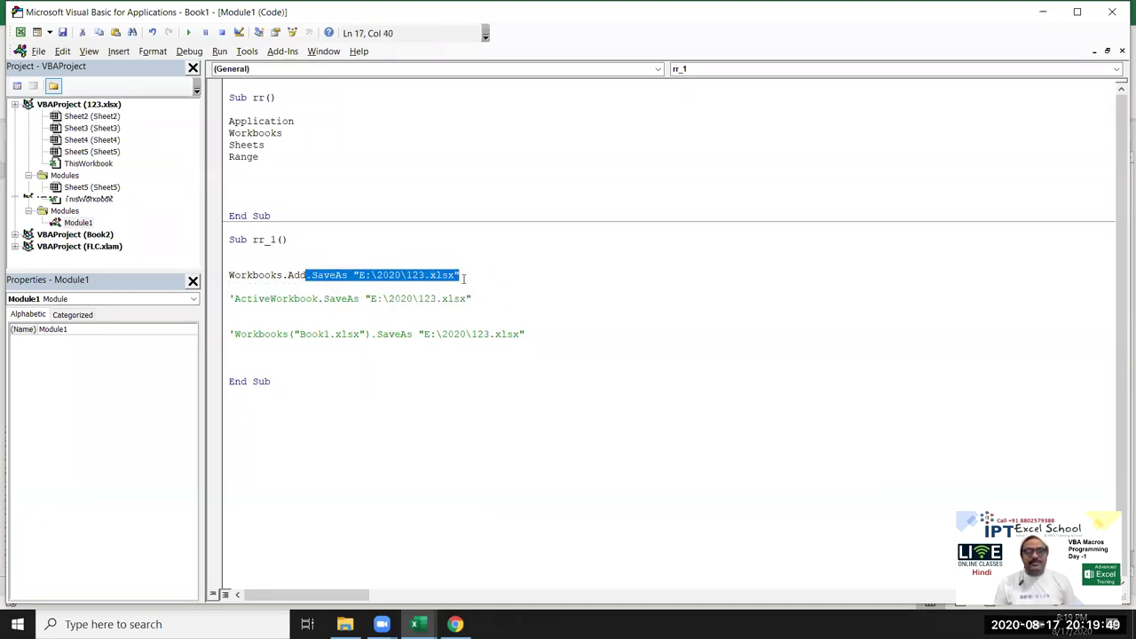
key("Delete")
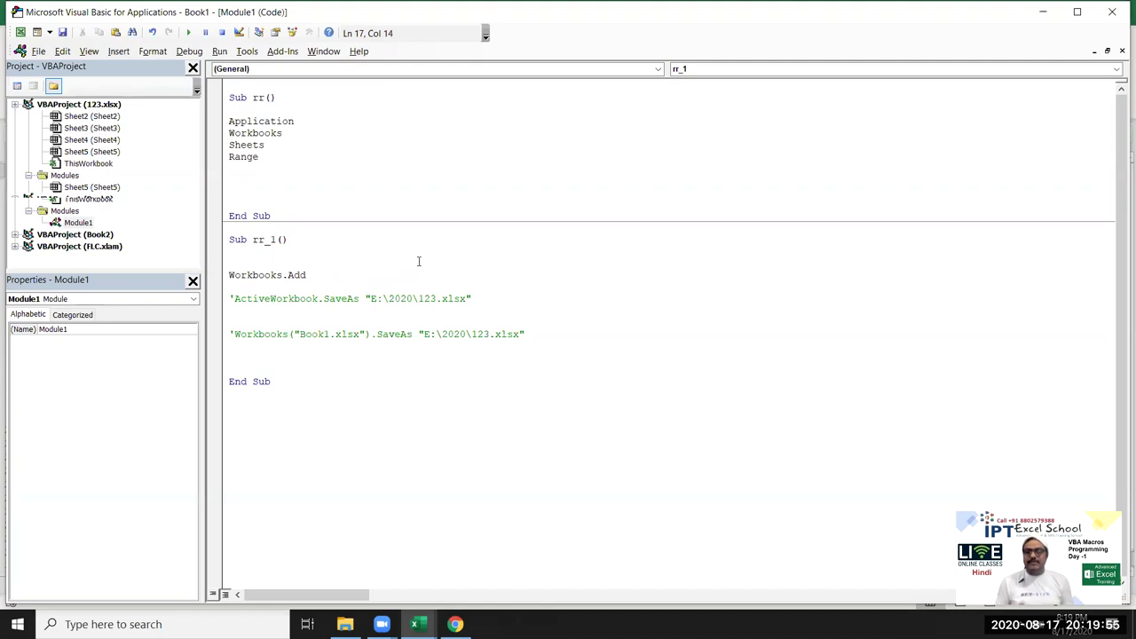
key("Down")
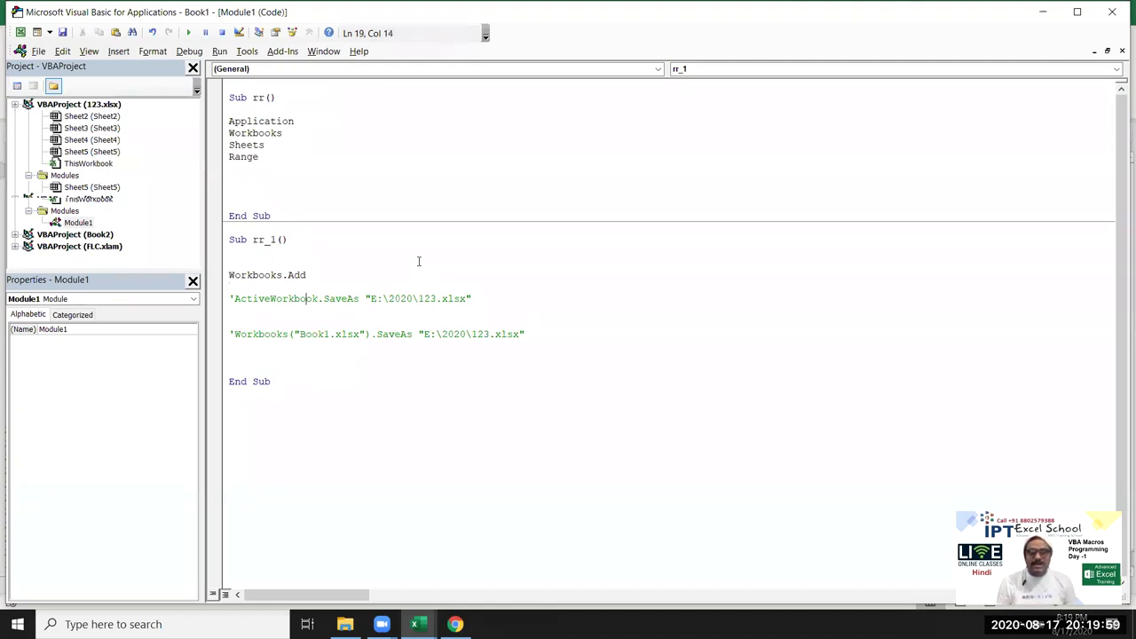
key("Left")
key("Left")
key("Left")
key("Left")
key("Left")
key("Left")
key("Left")
key("shift+Down")
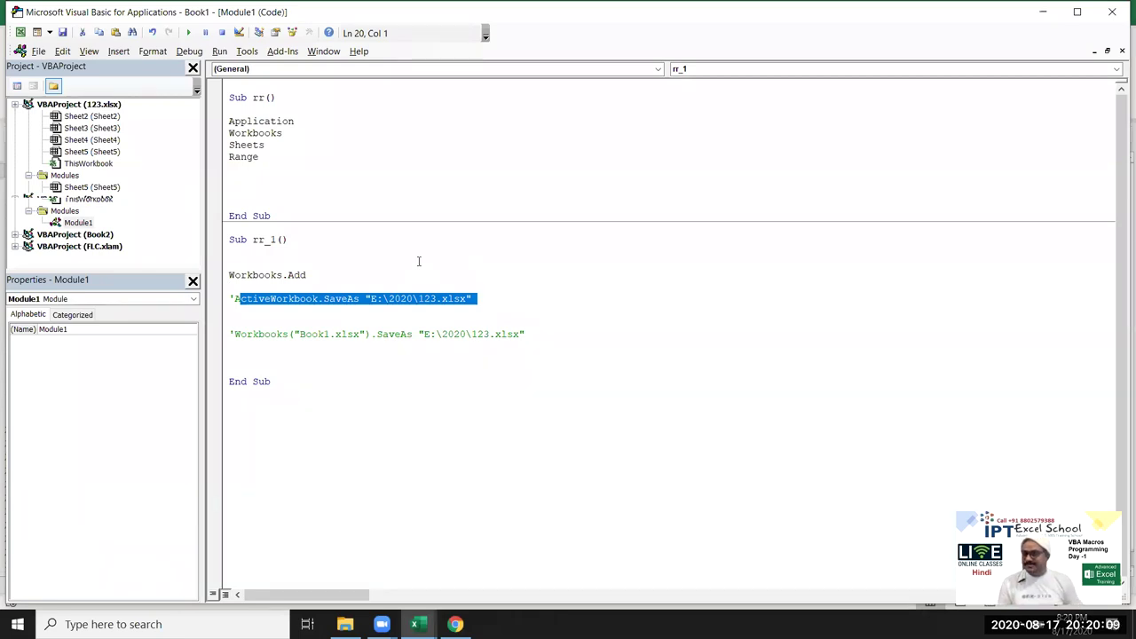
left_click(331, 266)
left_click(331, 271)
key("ctrl+v")
Step: Highlight ActiveWorkbook, Workbooks and 123 in the code, then move to the empty line before End Sub
left_click(305, 313)
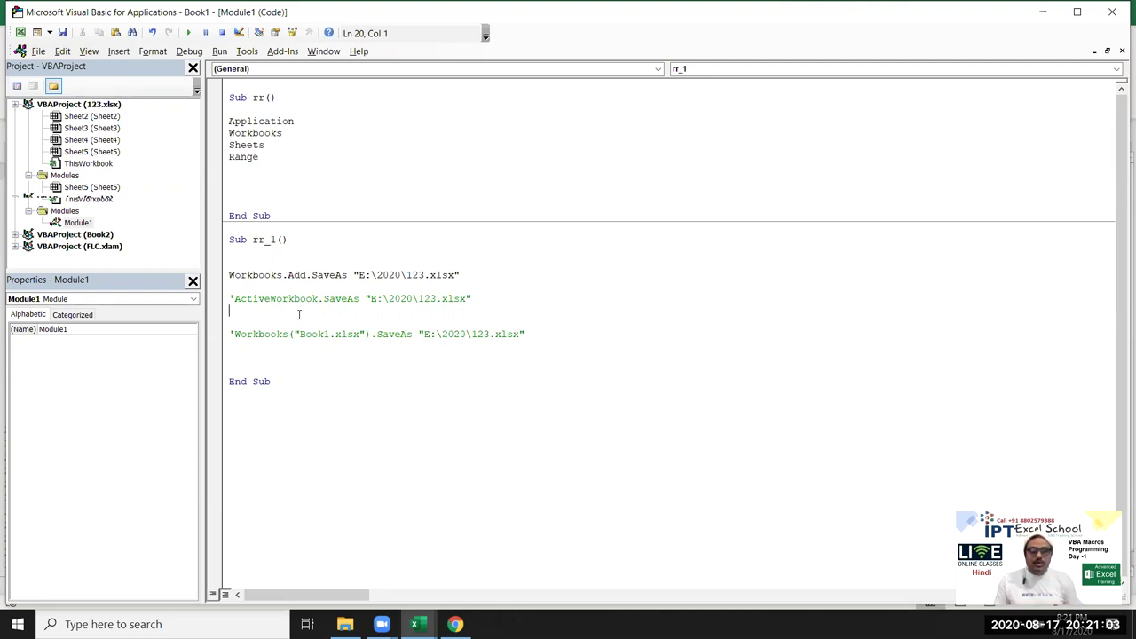
key("shift+Up")
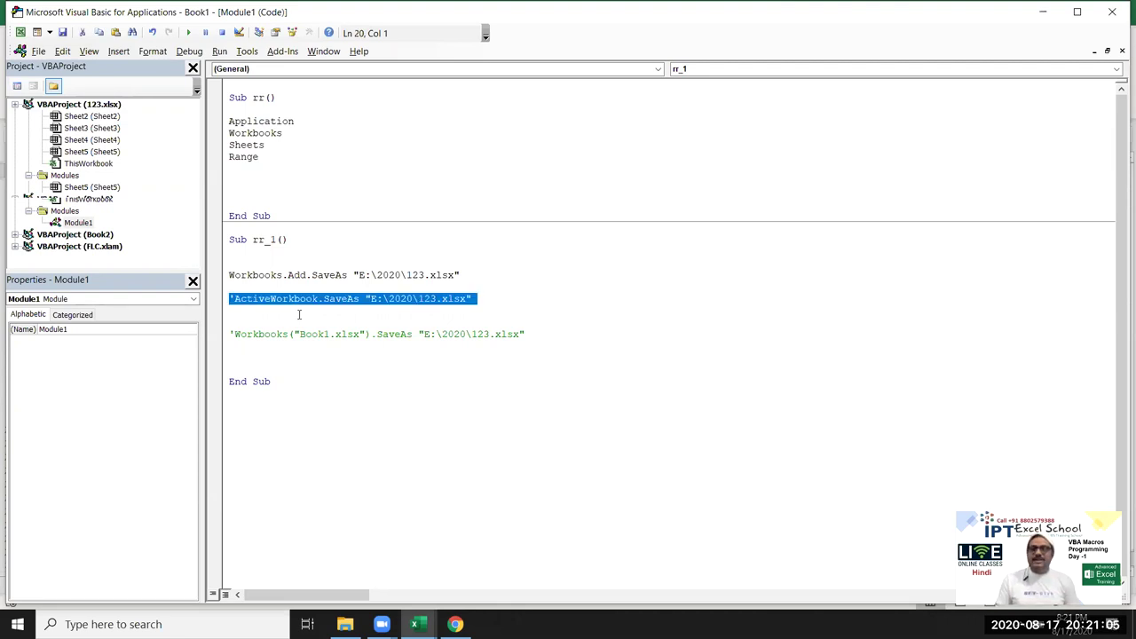
key("Up")
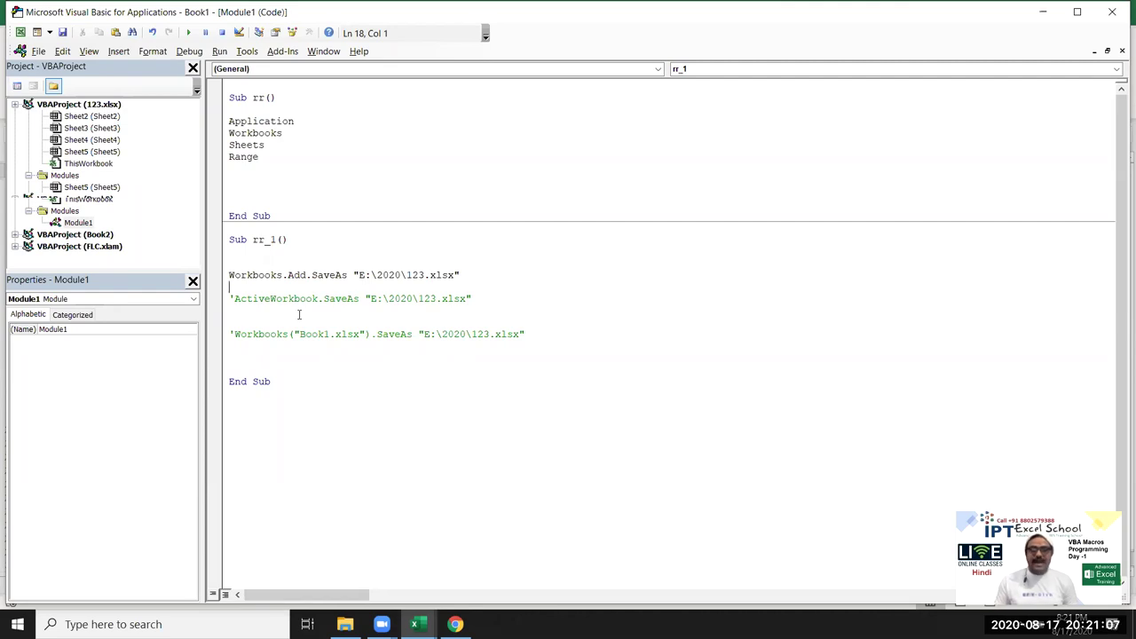
double_click(292, 300)
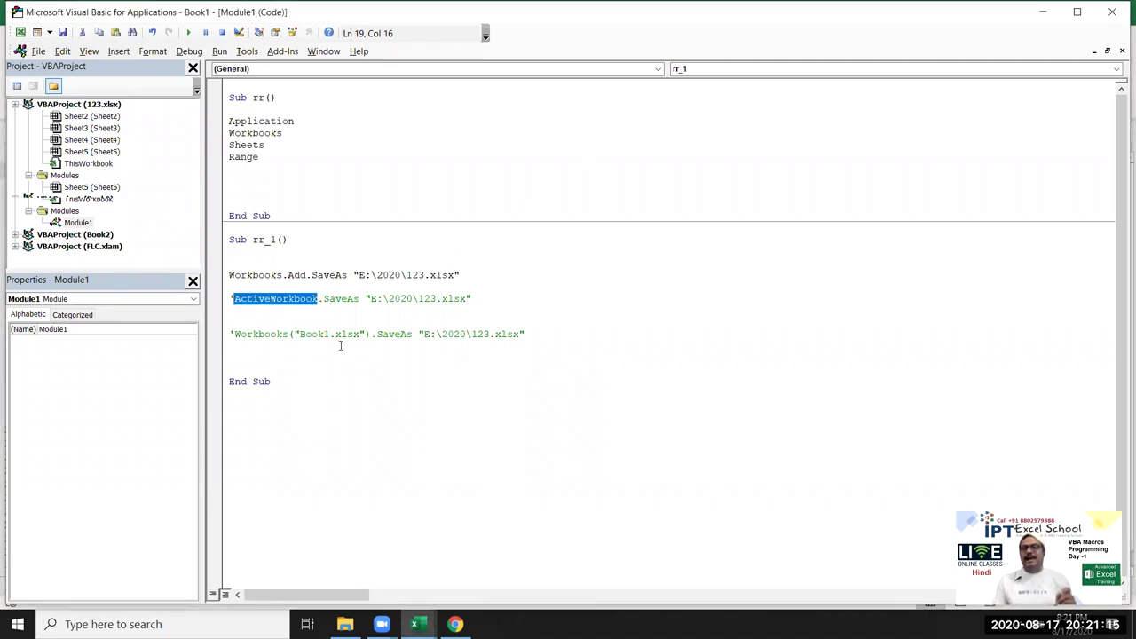
left_click(260, 334)
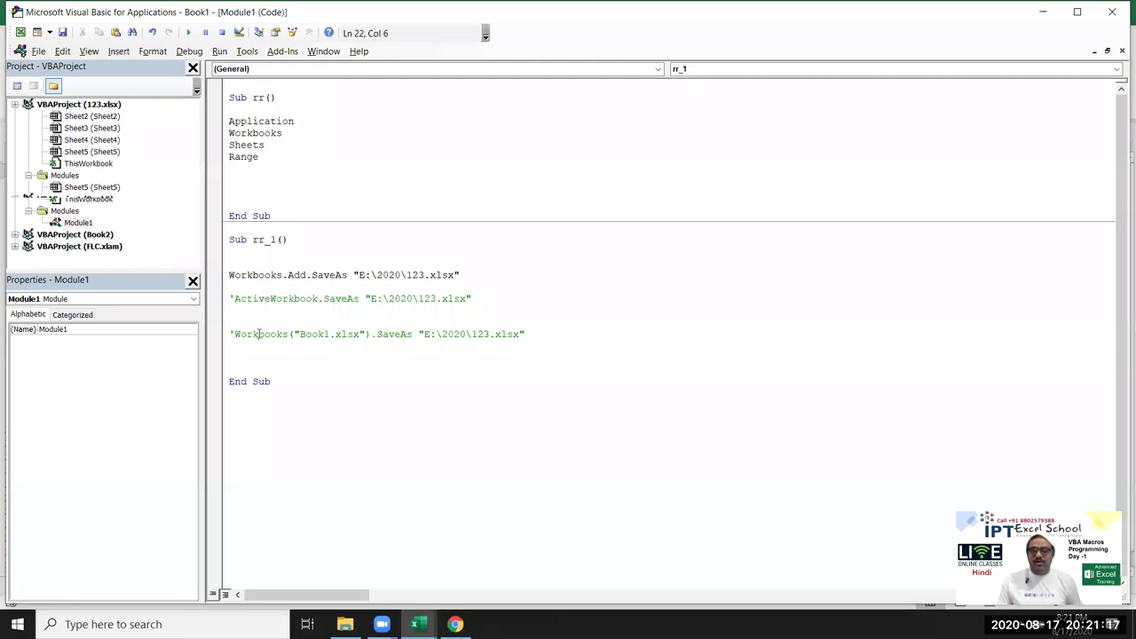
double_click(259, 335)
left_click(254, 347)
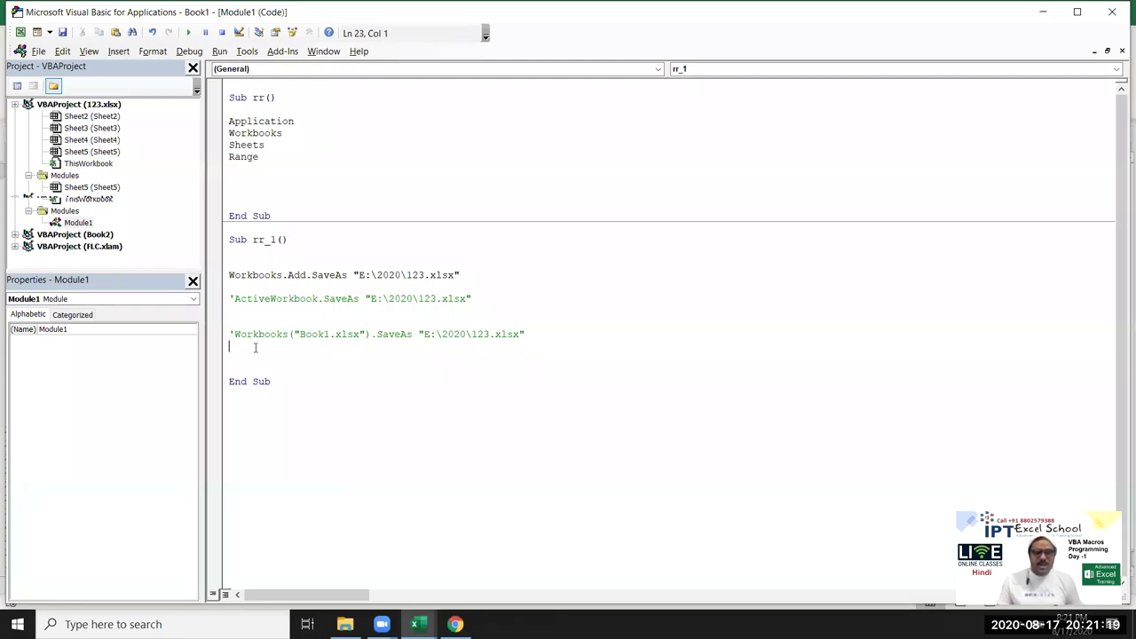
double_click(425, 300)
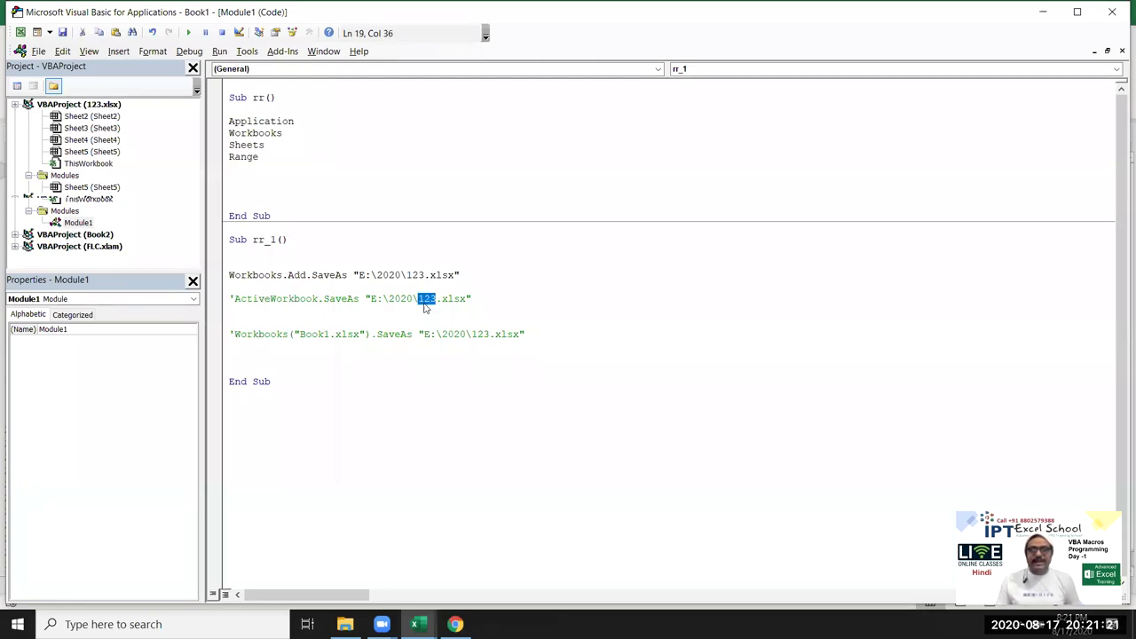
double_click(414, 275)
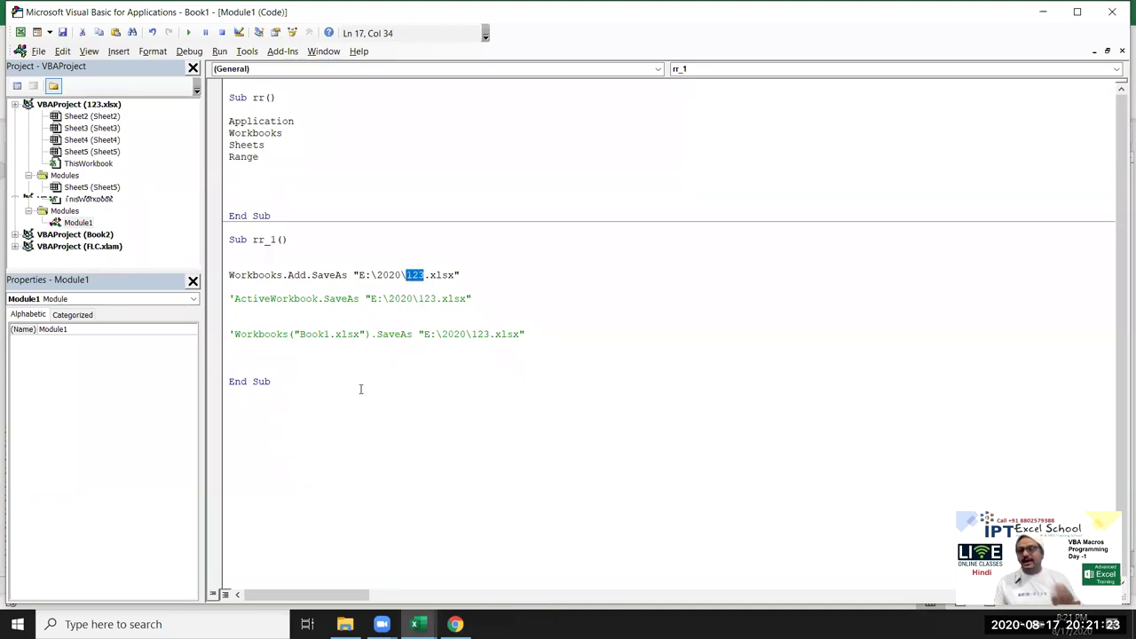
left_click(310, 358)
Step: Add the statement Workbooks("123.xlsx").Close True on a new line above End Sub
key("Return")
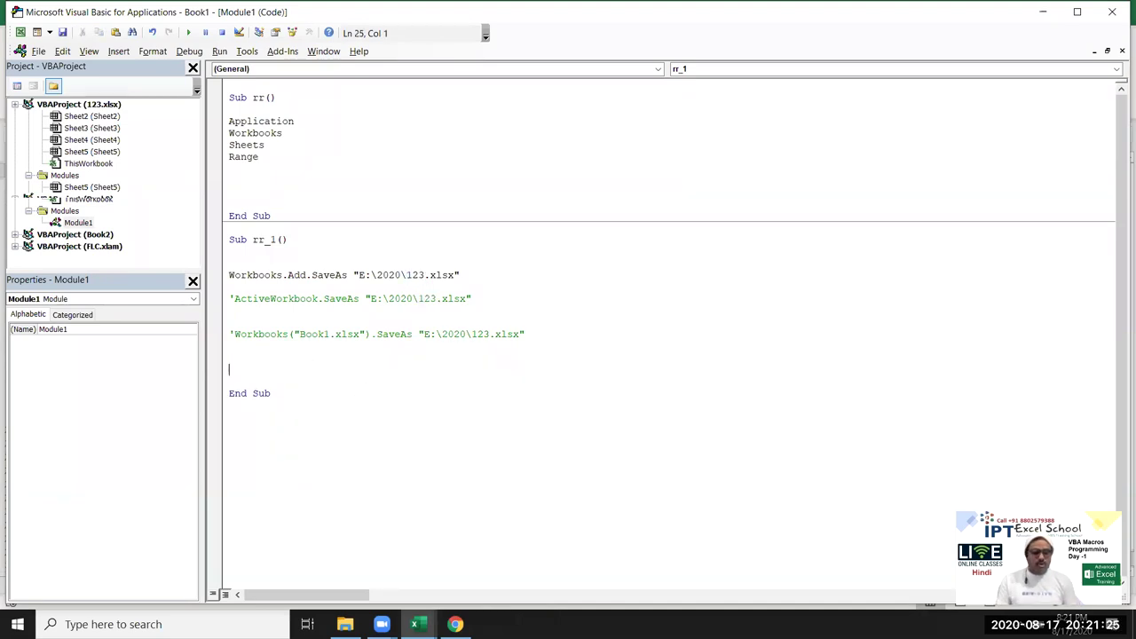
type("workbooks")
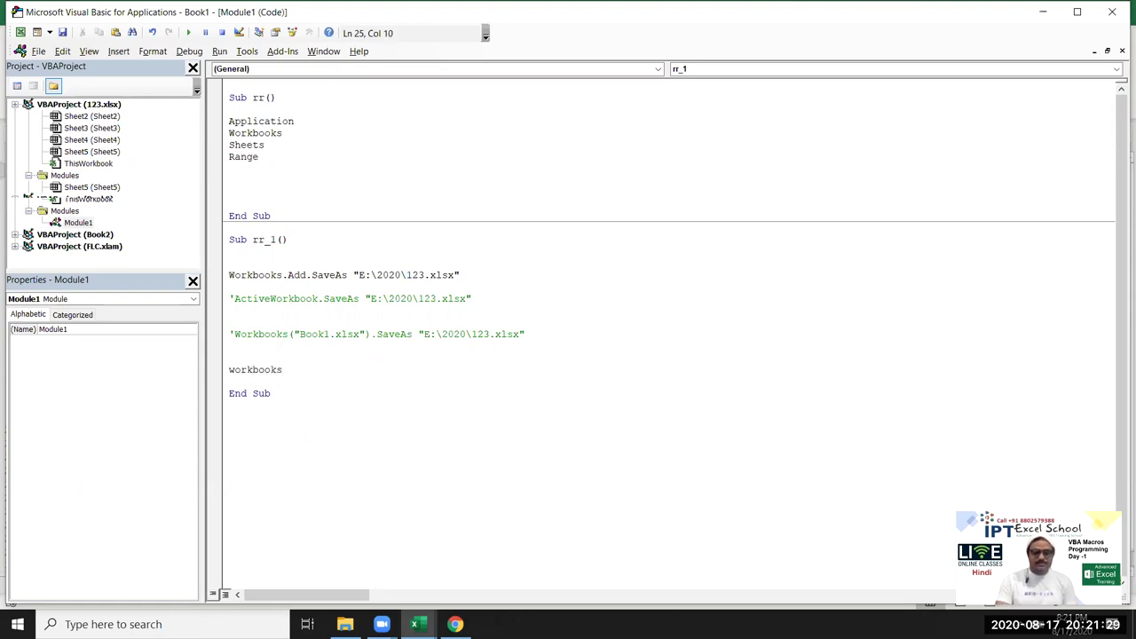
type("(\"Book")
key("BackSpace")
key("BackSpace")
key("BackSpace")
key("BackSpace")
type("123")
type("xlsx\") ")
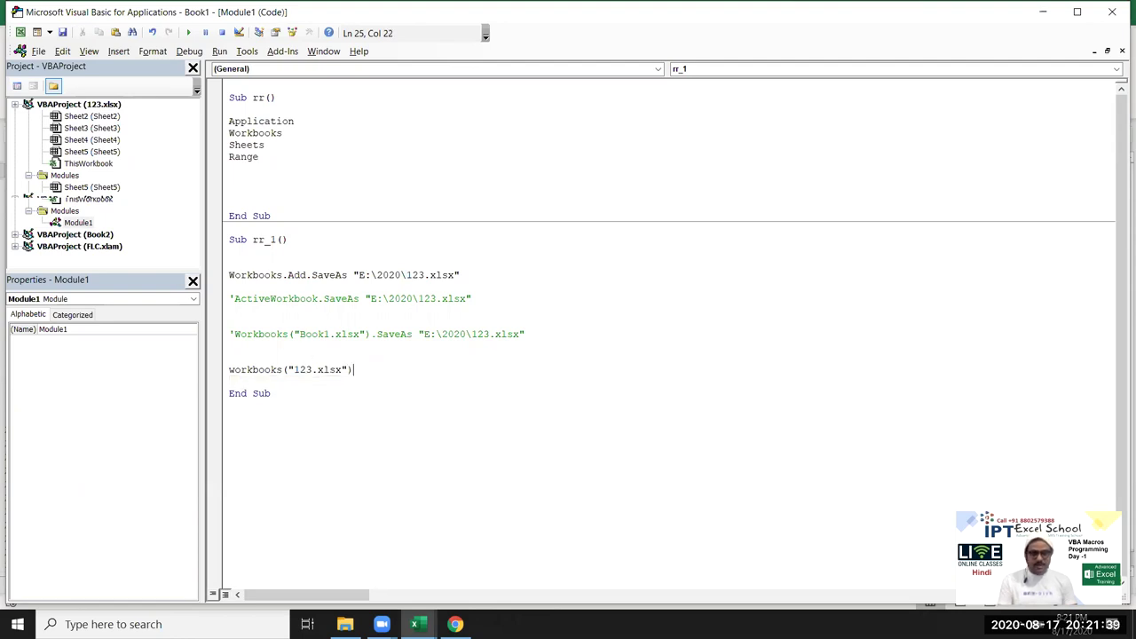
type(".clo")
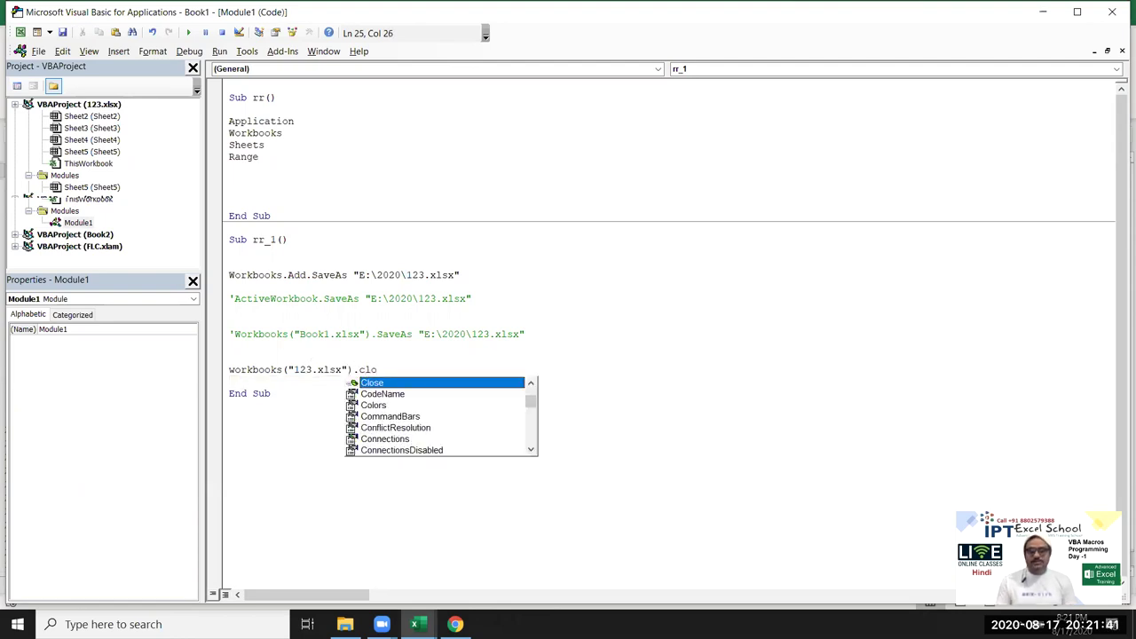
key("Tab")
type("tru")
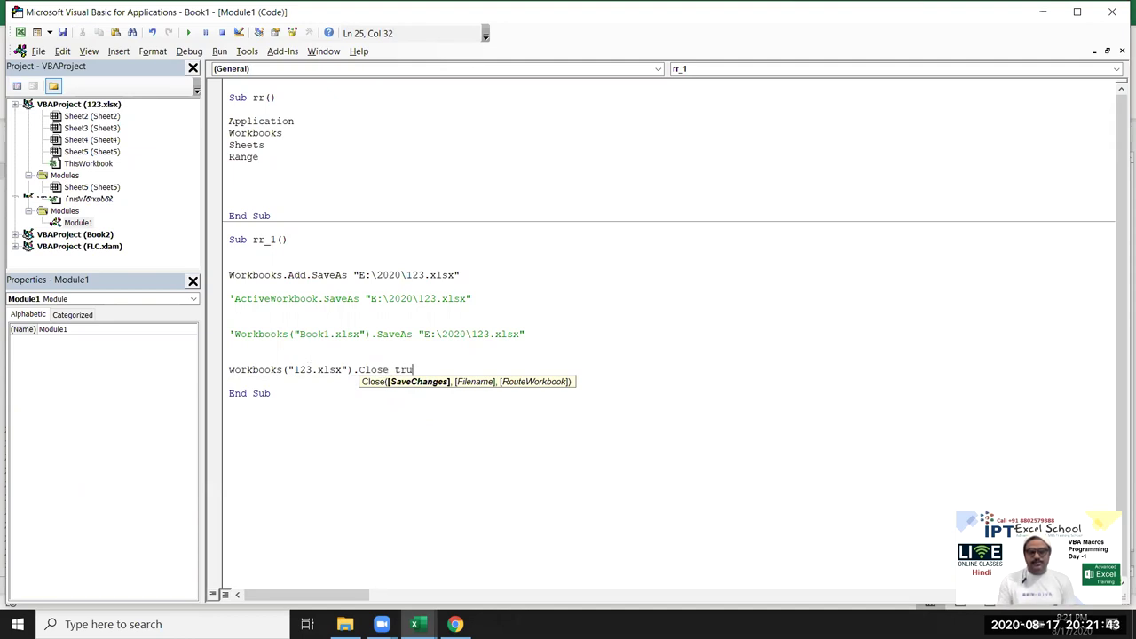
type("e")
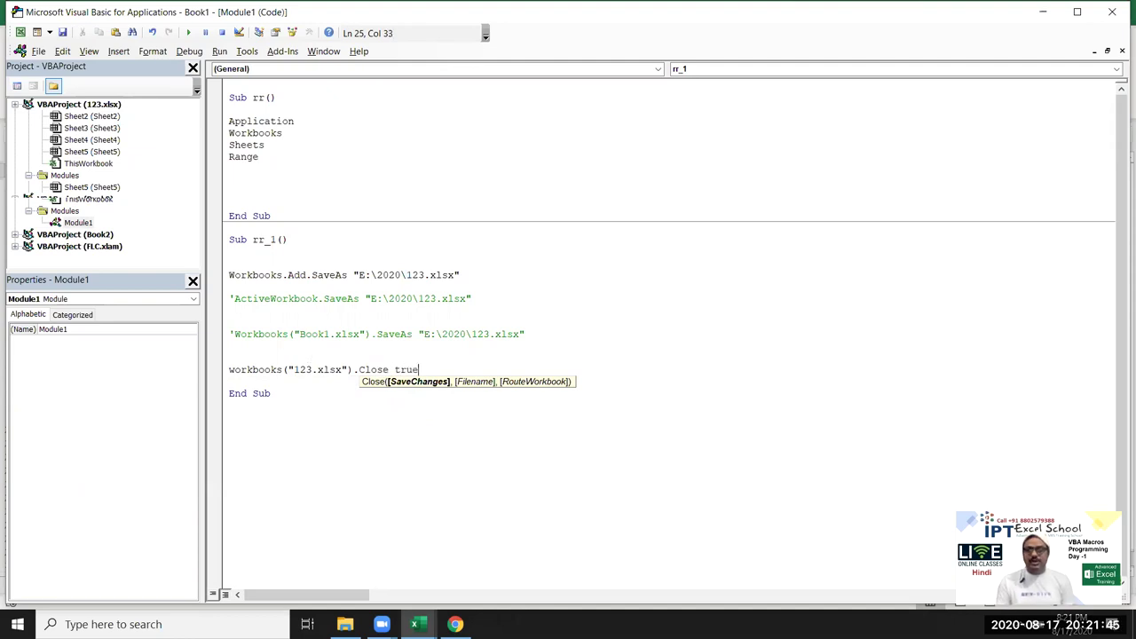
key("Return")
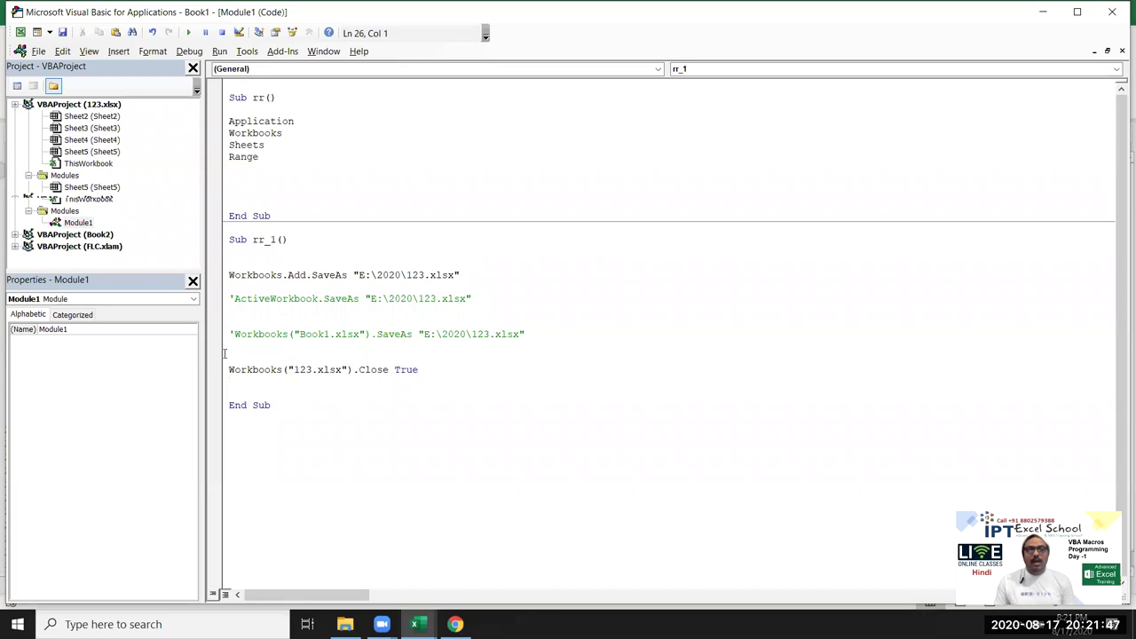
key("alt+F11")
Step: Enter asd in cell F10 of Sheet5, then close Book1 and dismiss the save-changes prompt
left_click(311, 291)
type("asd")
left_click(463, 237)
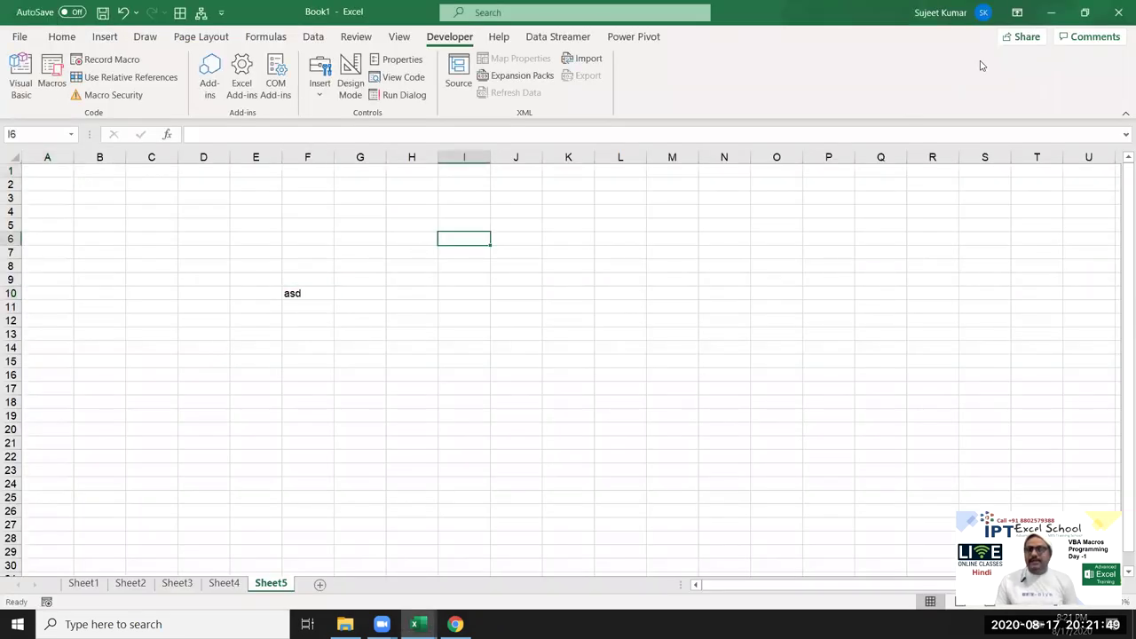
left_click(1117, 12)
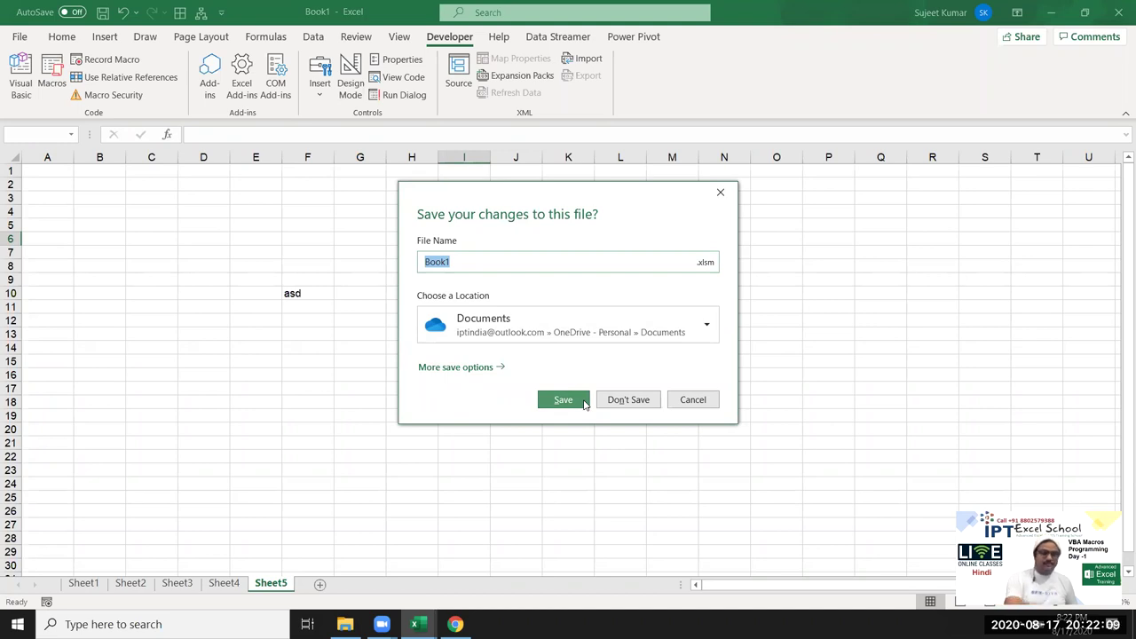
left_click(584, 402)
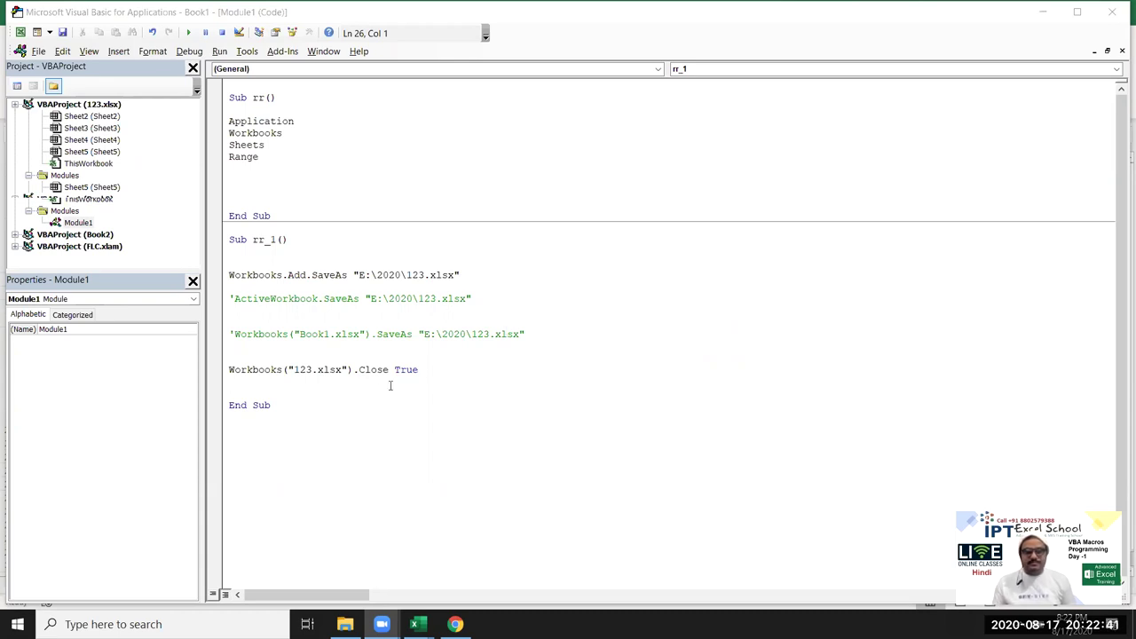
Step: Remove the .SaveAs "E:\2020\123.xlsx" part from the Workbooks.Add line
left_click(254, 369)
double_click(268, 369)
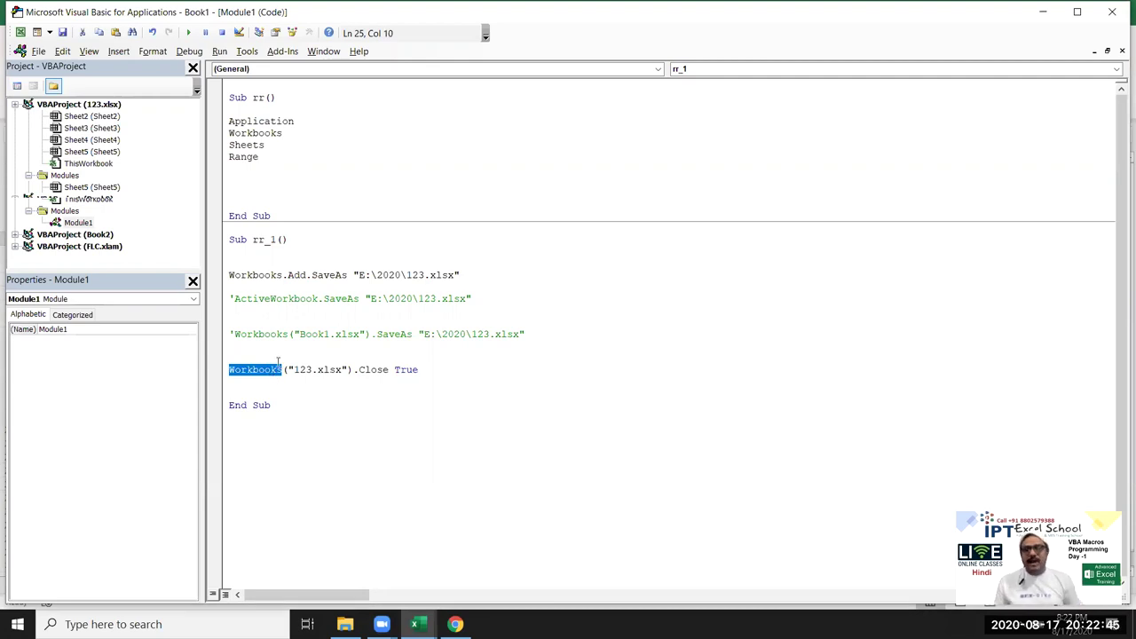
left_click(265, 380)
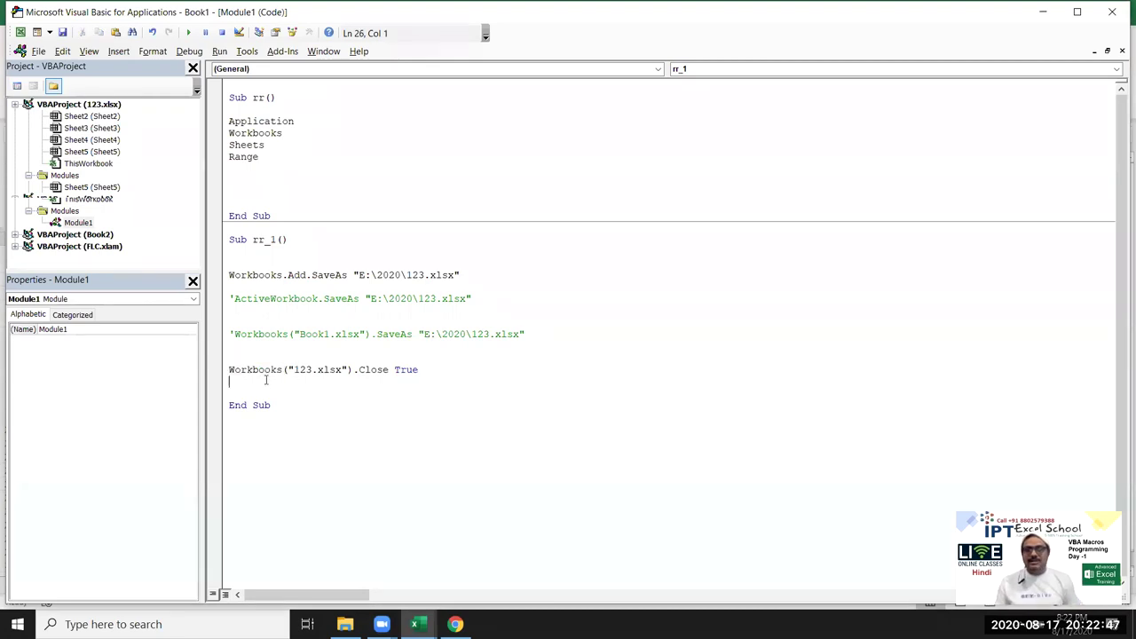
left_click(391, 298)
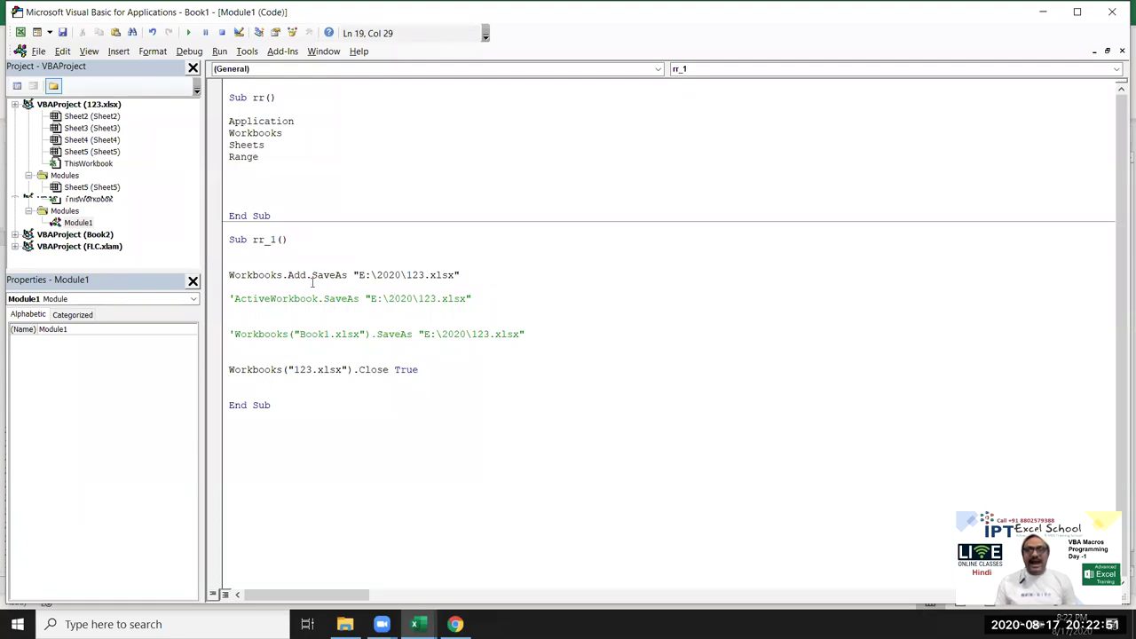
left_click_drag(307, 276, 461, 277)
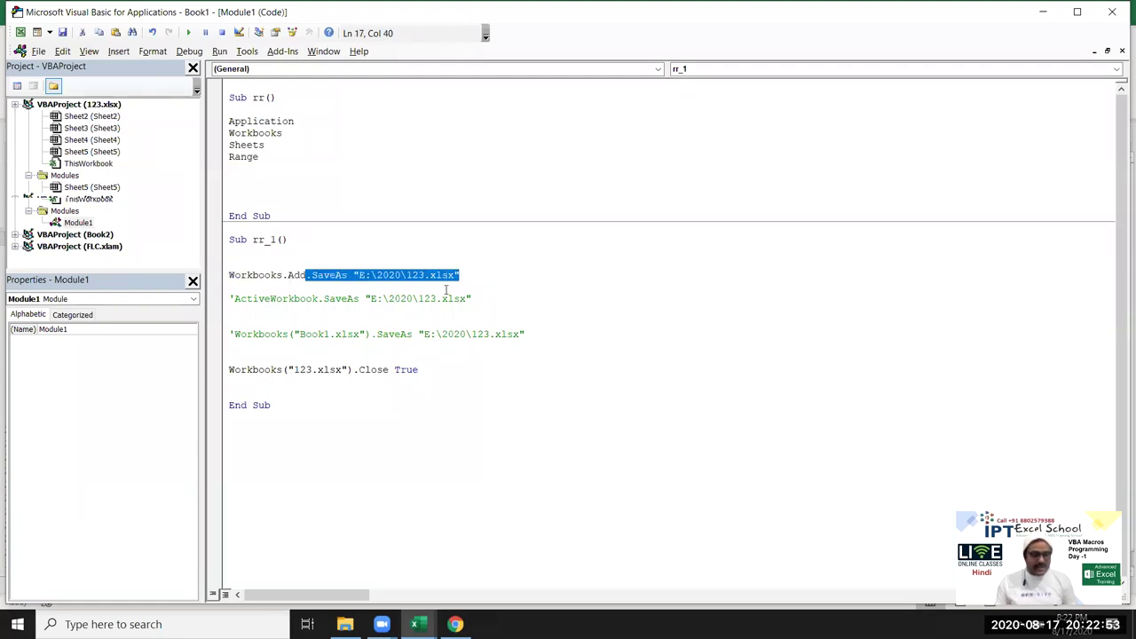
key("Delete")
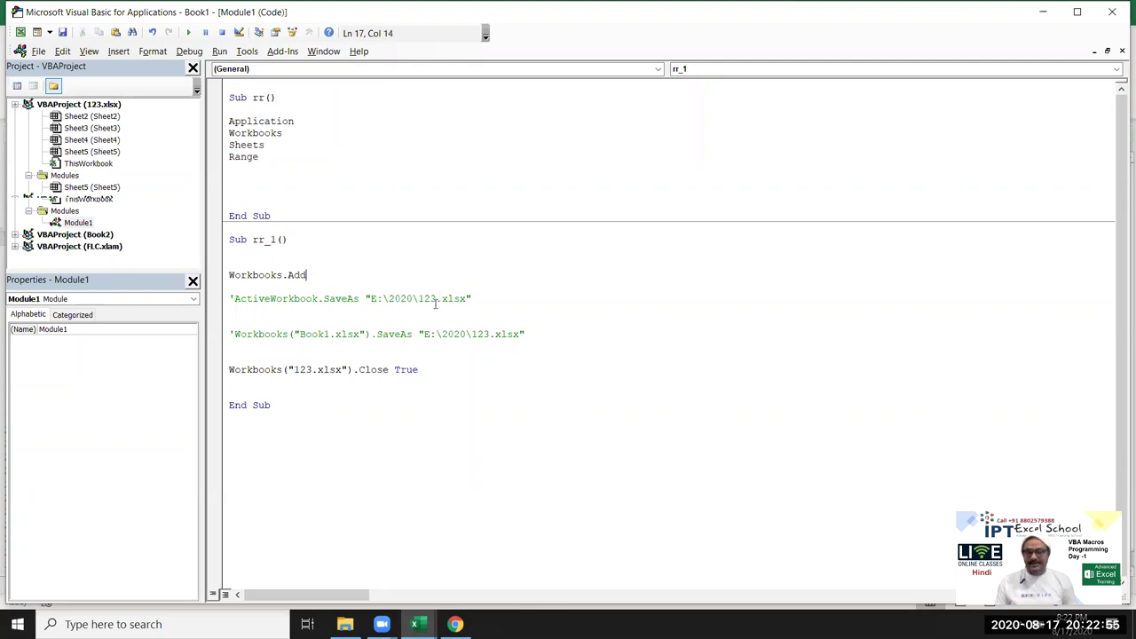
Step: Uncomment the ActiveWorkbook.SaveAs line and delete the blank line beneath Workbooks.Add
left_click(369, 325)
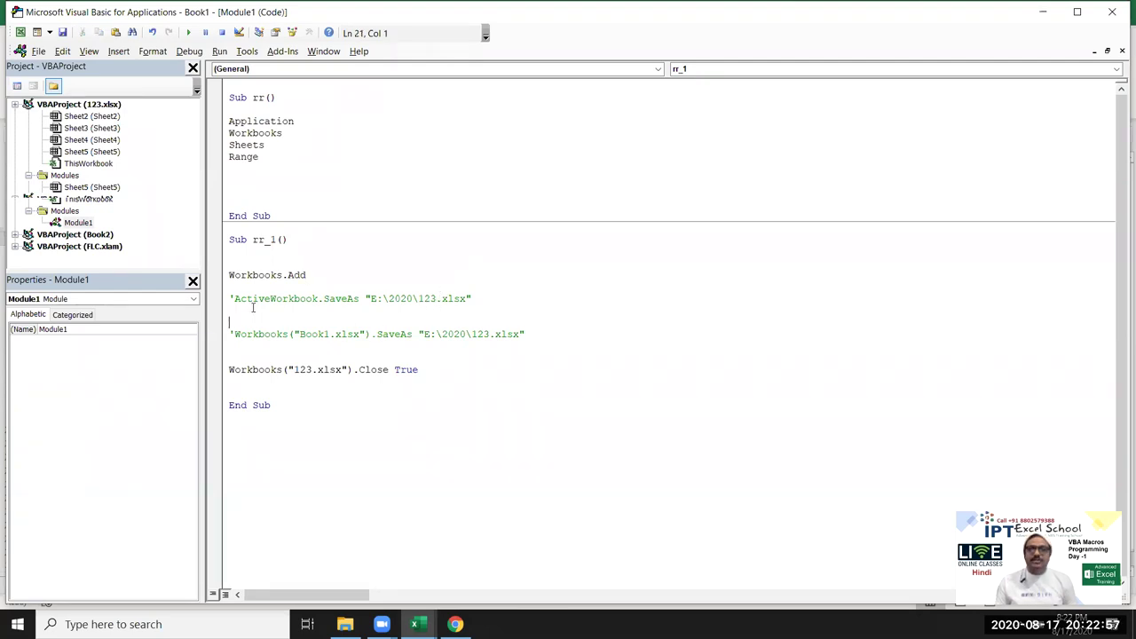
left_click(228, 298)
key("Delete")
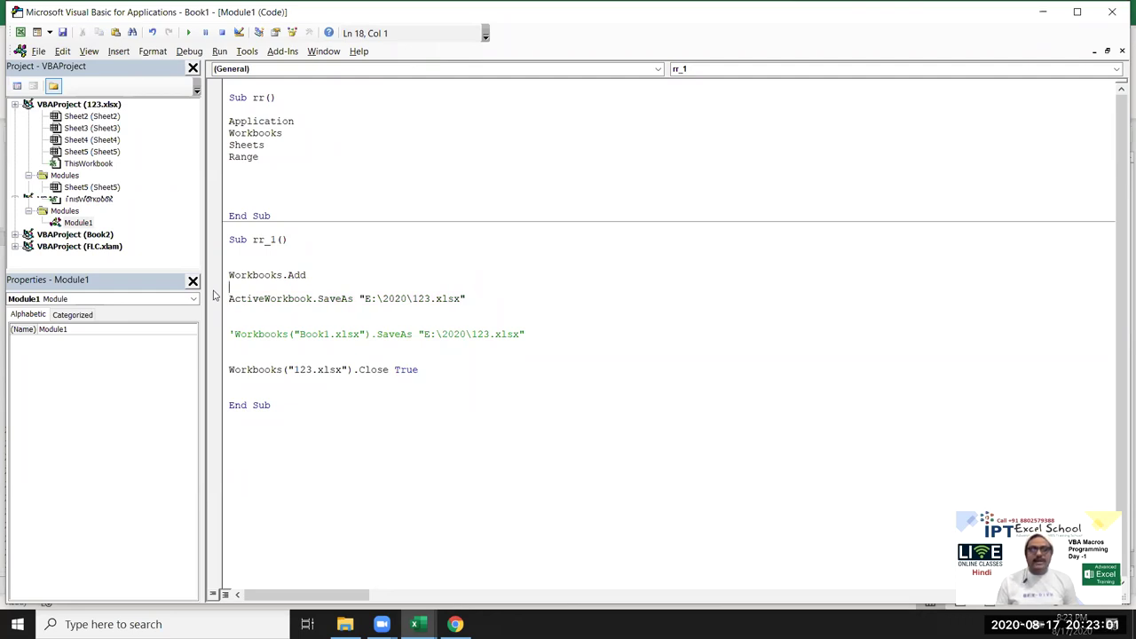
key("Delete")
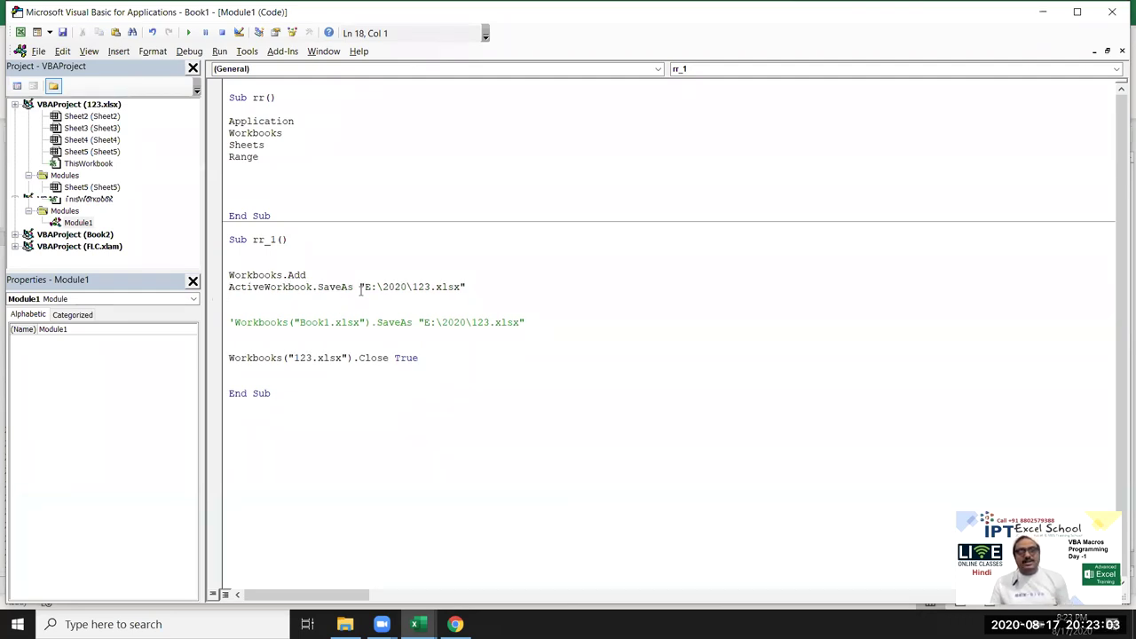
Step: Insert a blank line below Workbooks.Add, then begin reverting the recent edits
left_click_drag(363, 286, 479, 289)
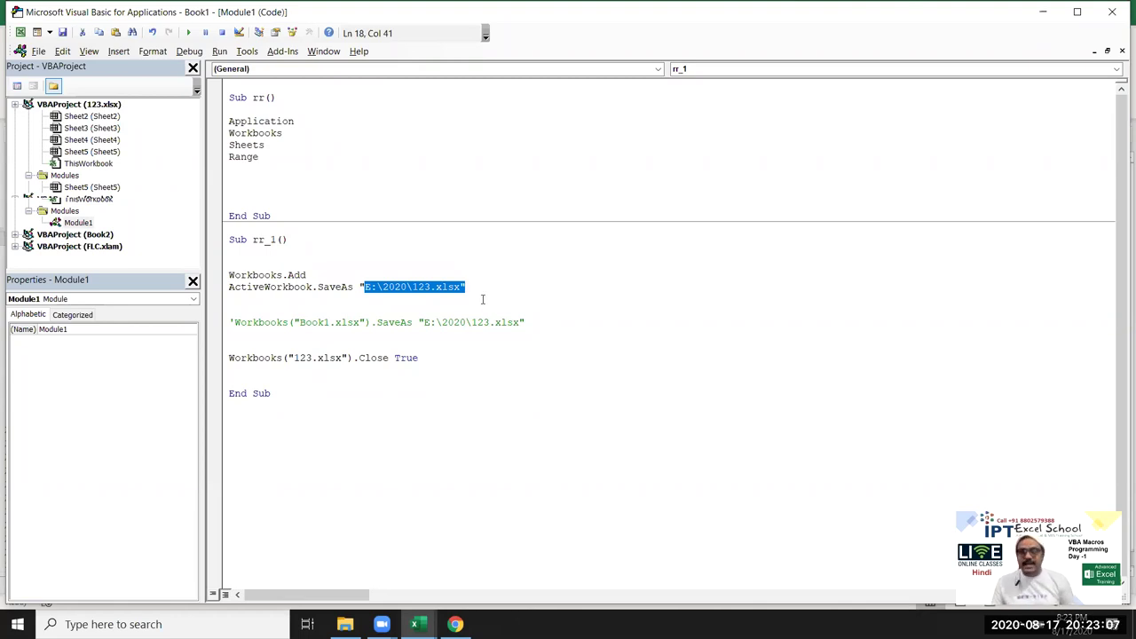
left_click(316, 275)
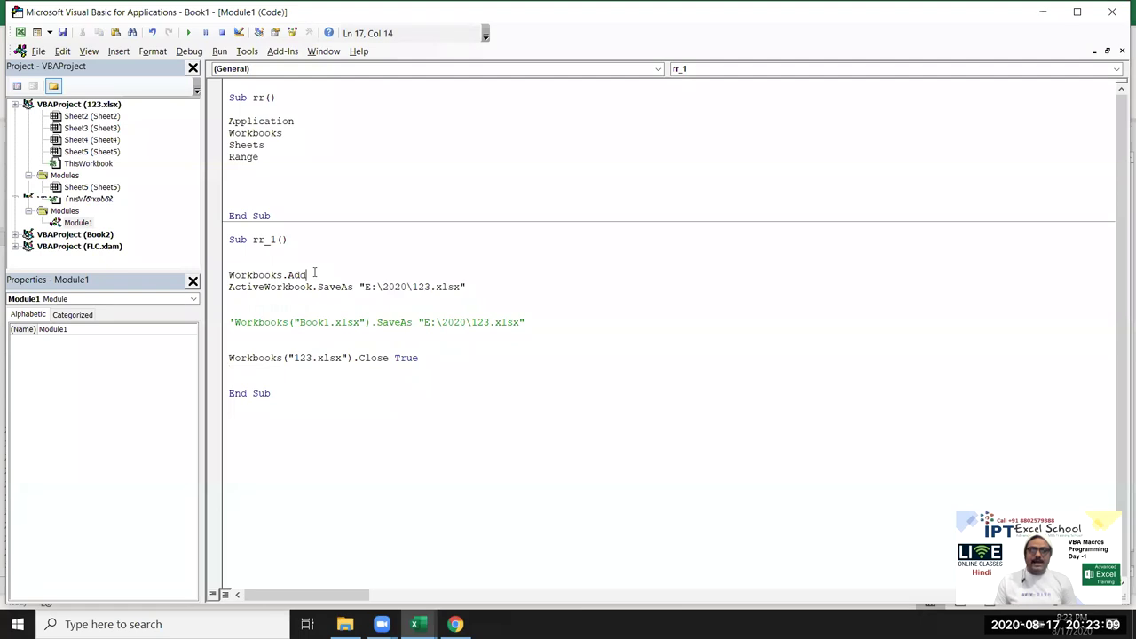
key("Return")
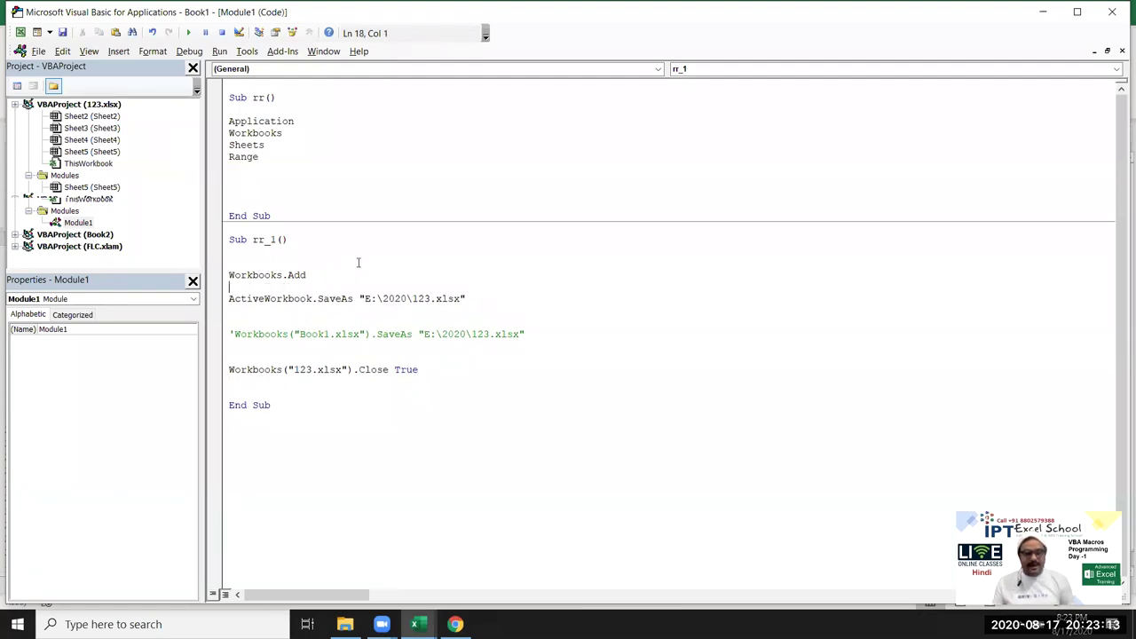
key("BackSpace")
key("Return")
Step: Undo with Ctrl+Z to restore .SaveAs "E:\2020\123.xlsx" after Workbooks.Add
key("Down")
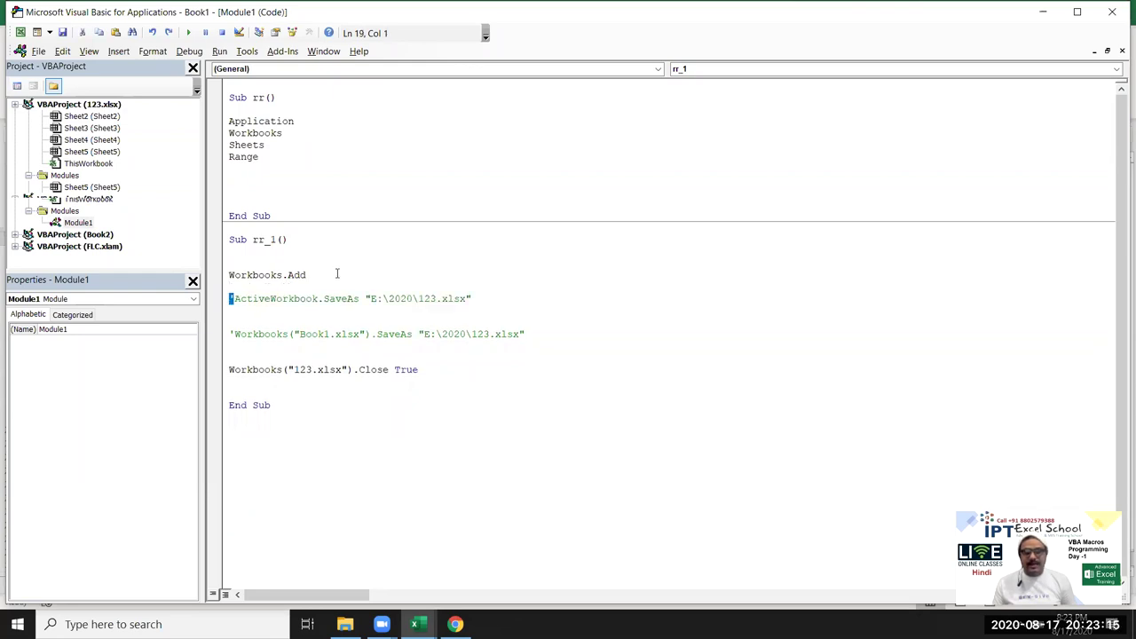
key("ctrl+z")
left_click(337, 319)
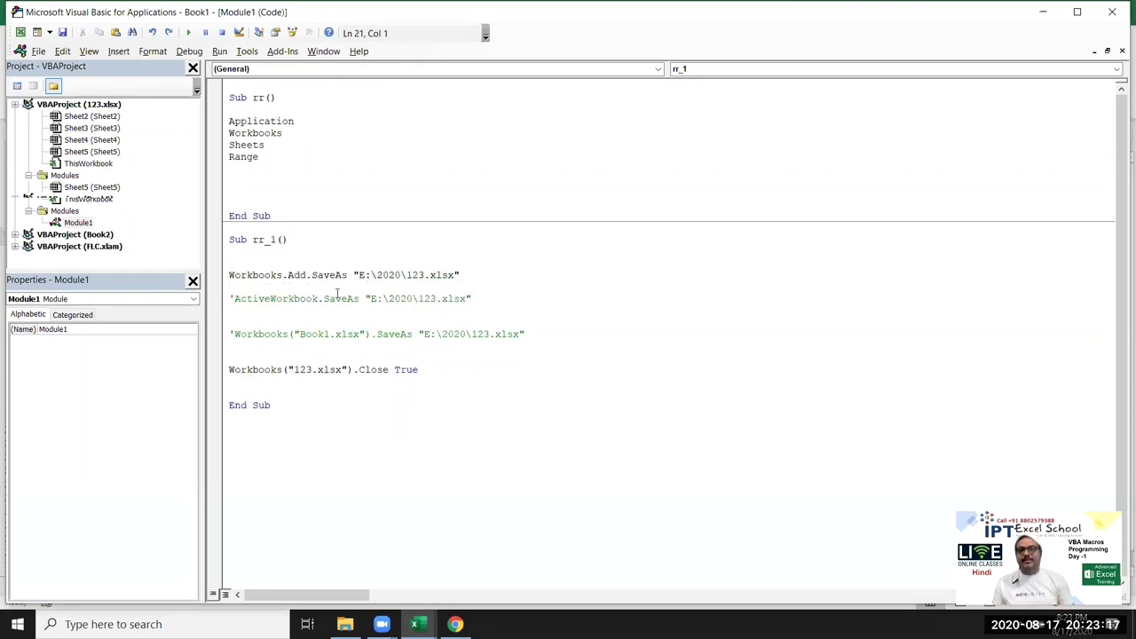
left_click(421, 275)
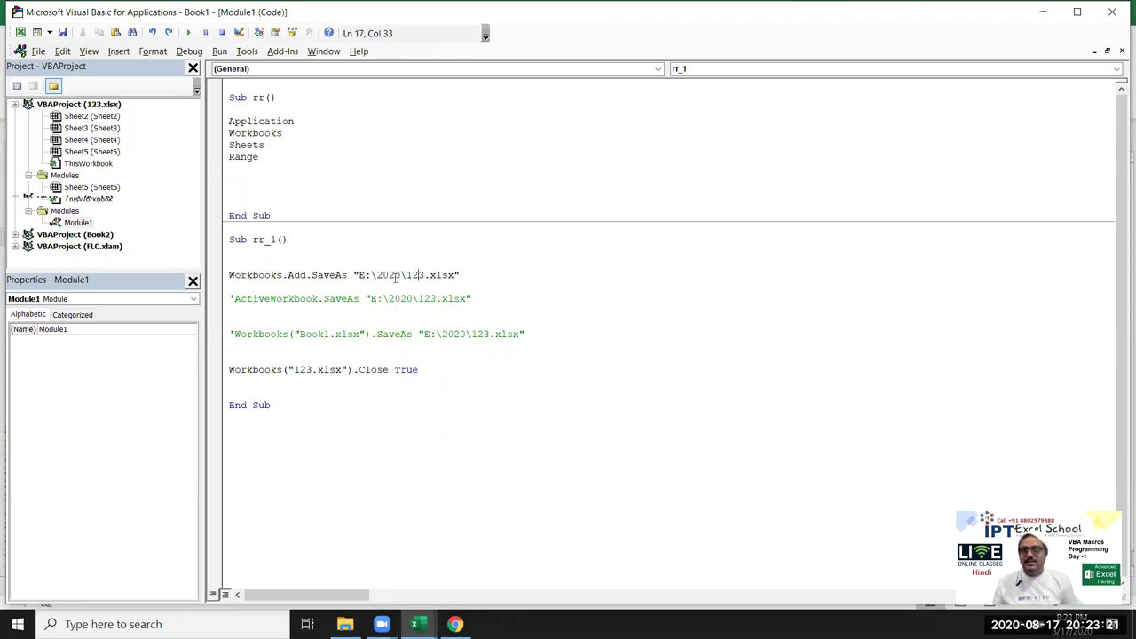
left_click(416, 282)
Step: Uncomment the Workbooks("Book1.xlsx").SaveAs line and check its workbook name and save path
left_click(230, 334)
key("Delete")
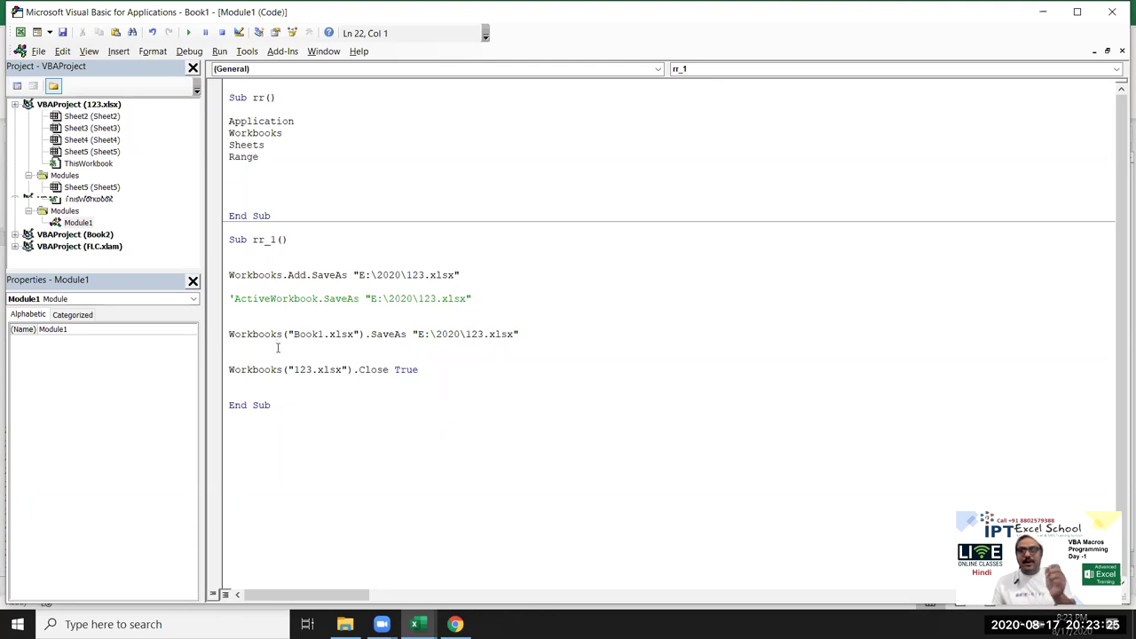
left_click_drag(231, 335, 539, 306)
left_click_drag(293, 334, 504, 336)
left_click(388, 333)
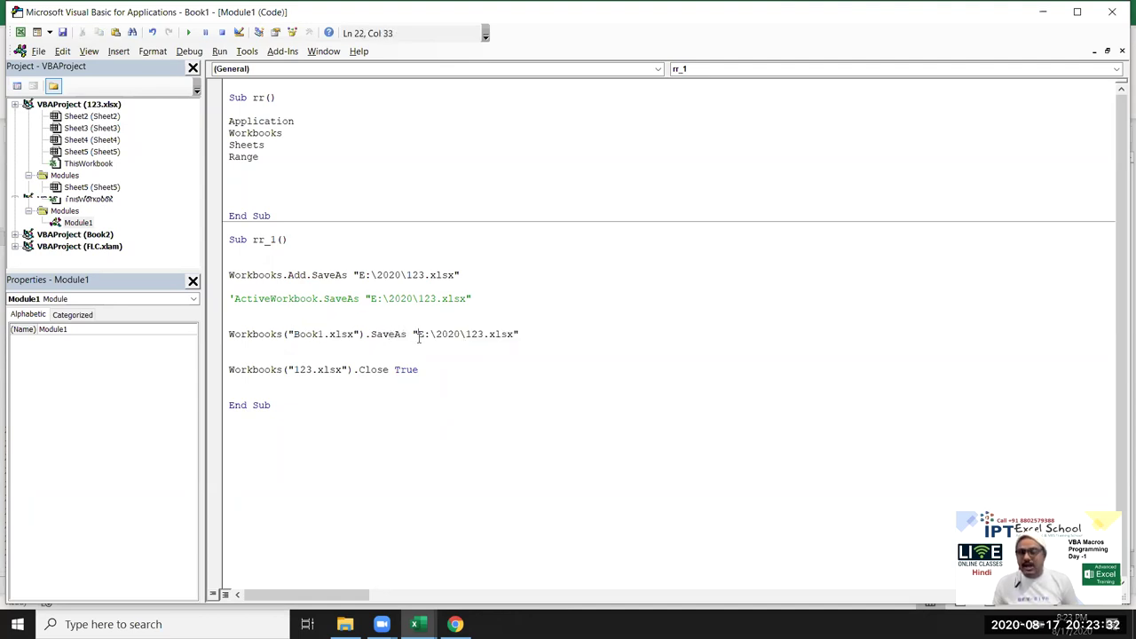
Step: Add a blank line after Workbooks("123.xlsx").Close True and review that statement
left_click(497, 367)
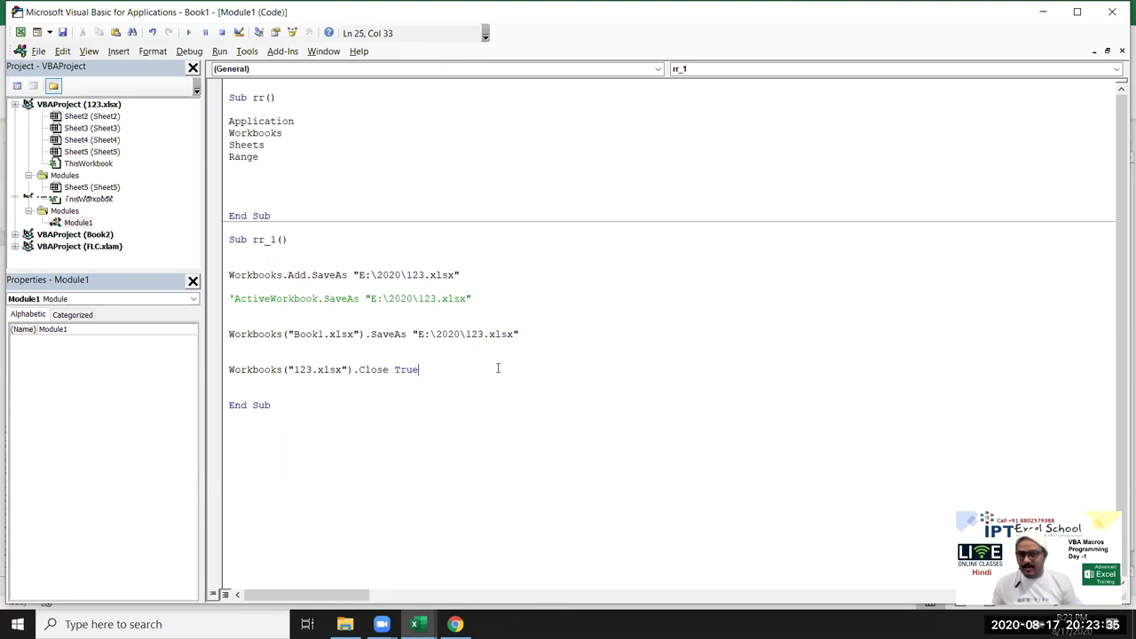
key("Return")
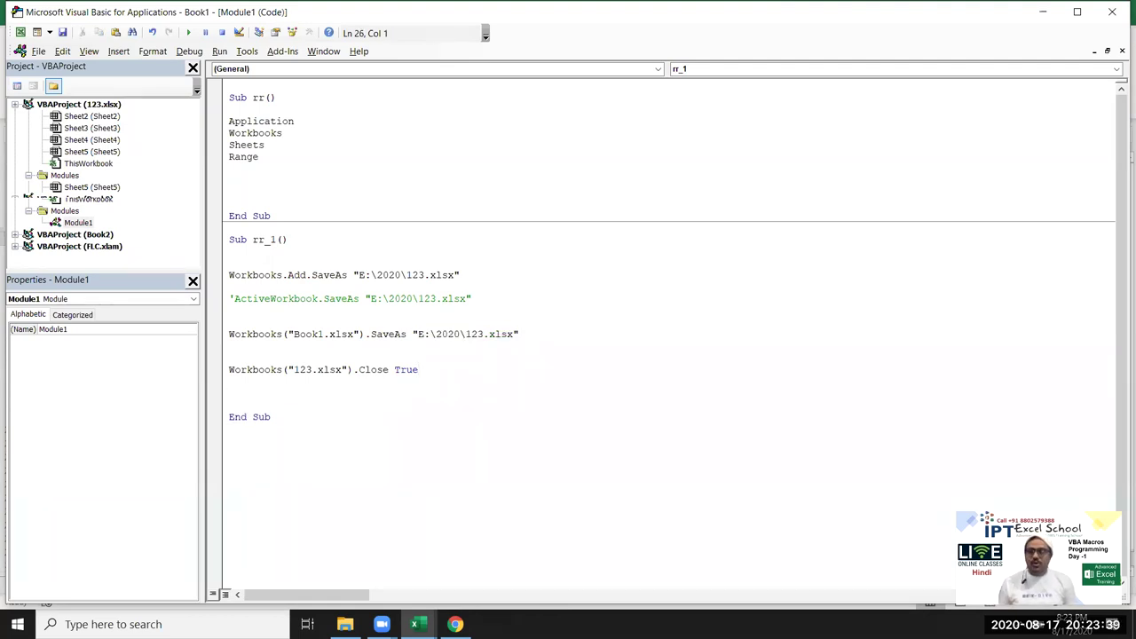
double_click(253, 369)
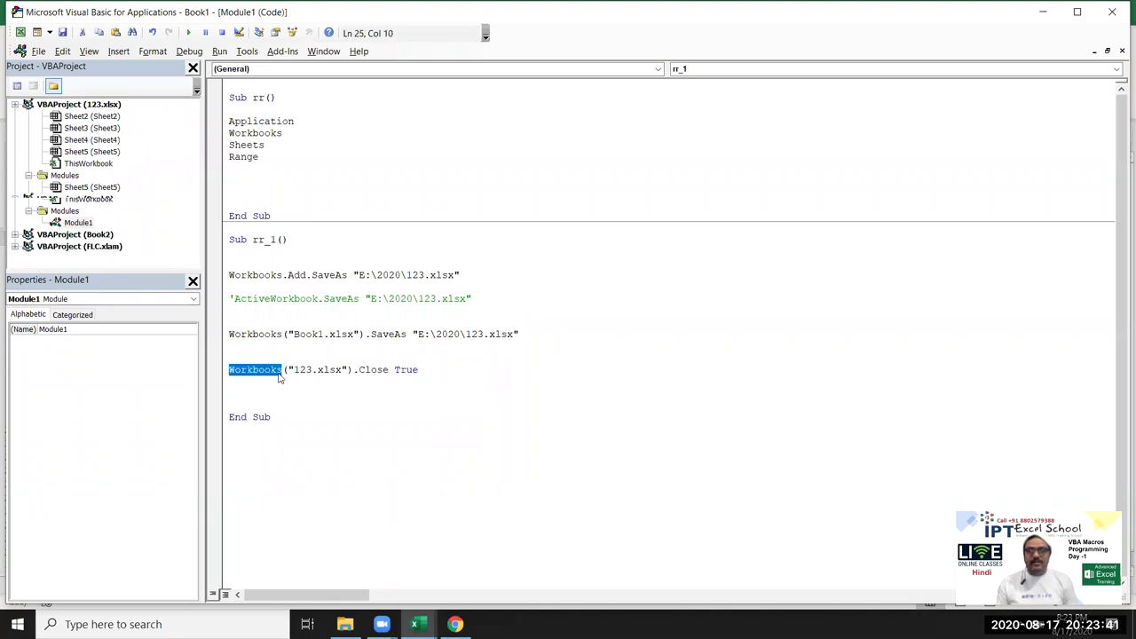
double_click(298, 369)
double_click(328, 369)
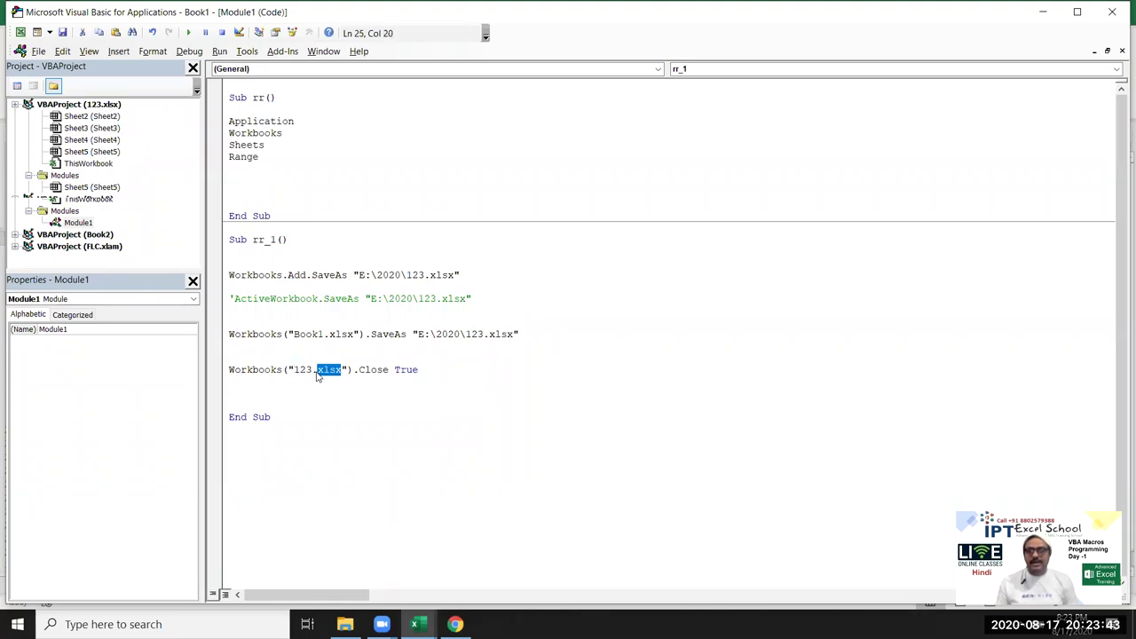
double_click(352, 369)
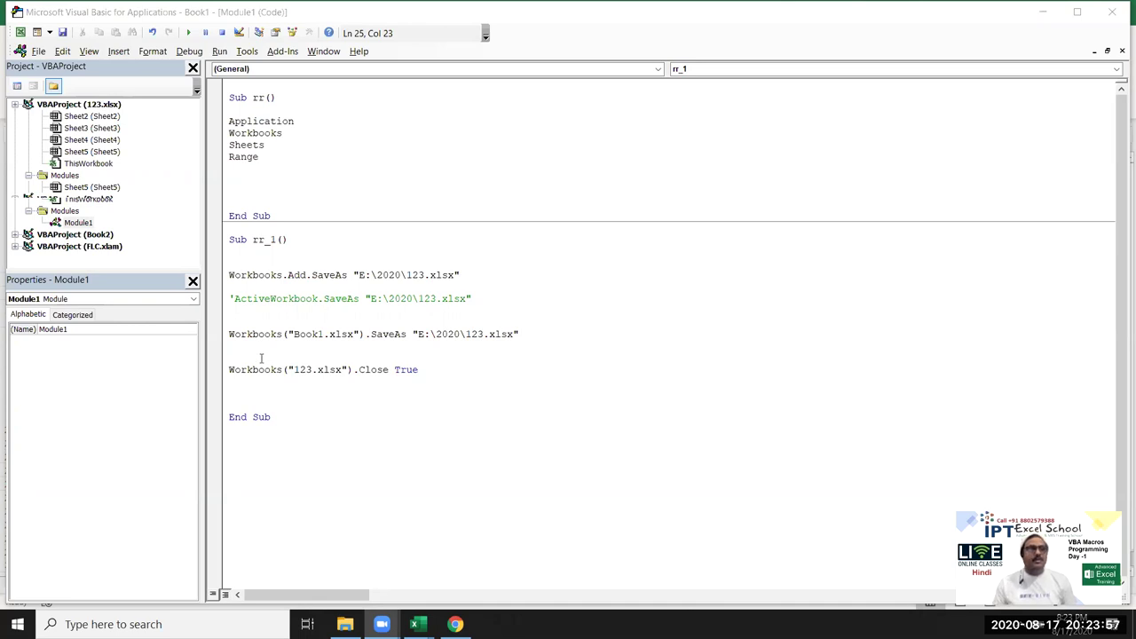
key("Down")
key("Down")
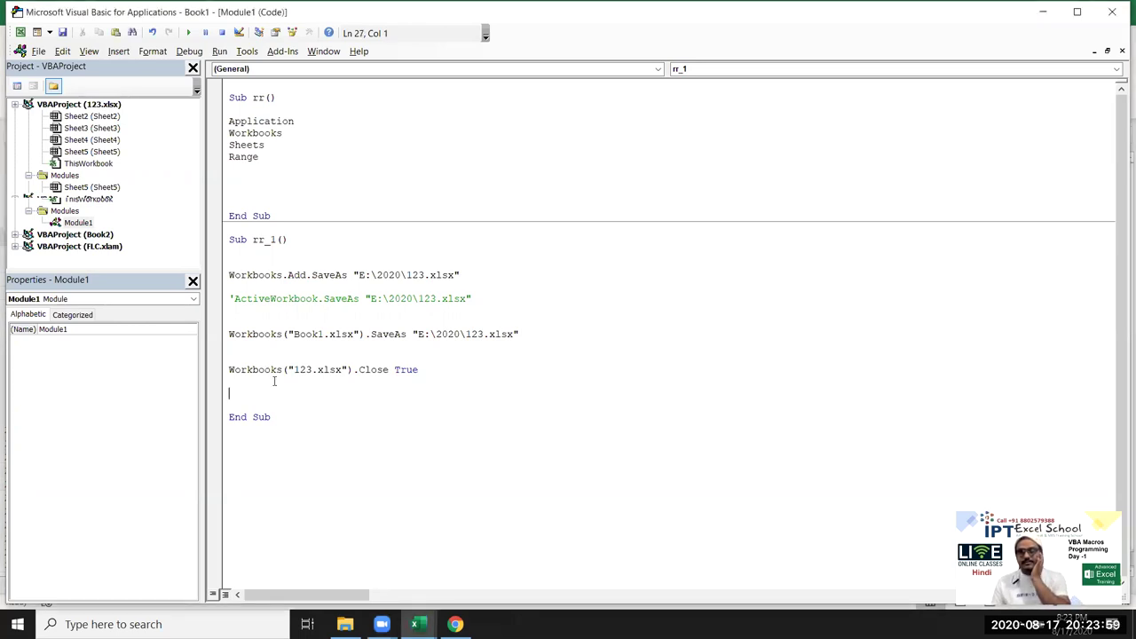